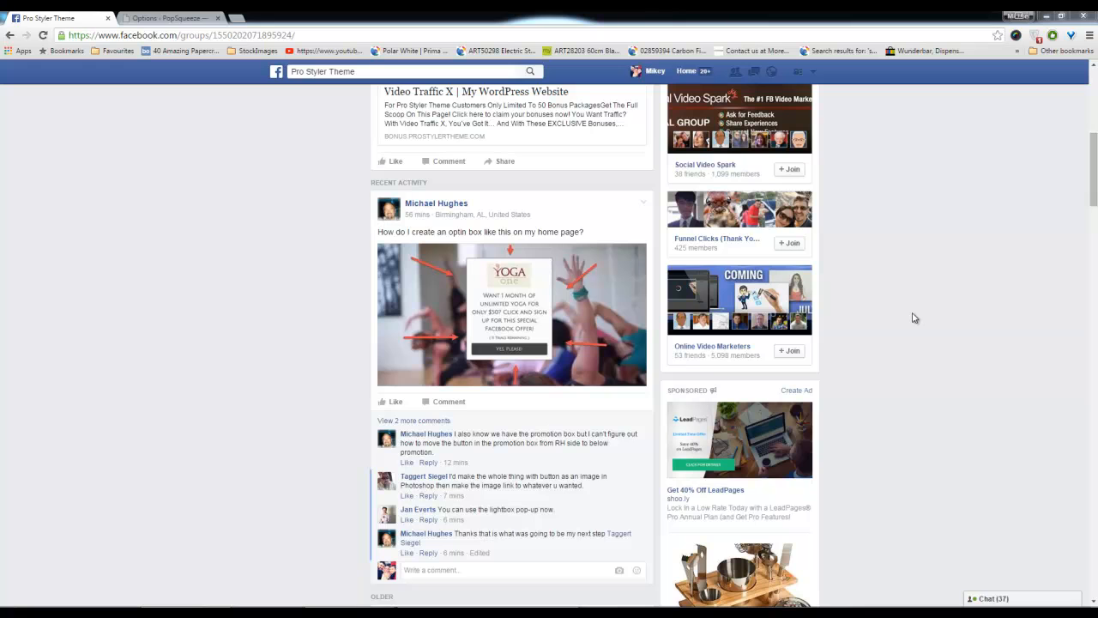
Enlarge the yoga opt-in box photo in the Facebook group post to examine its design
click(523, 317)
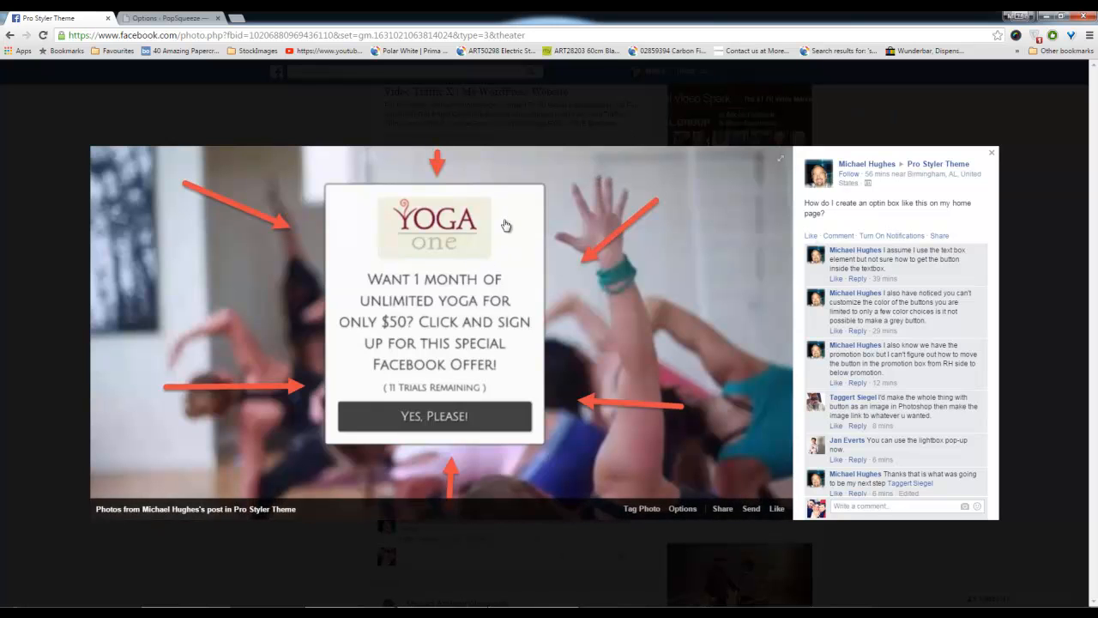
Switch to the WordPress admin and create a new page titled "PopupEmail", using the WPGlow Builder as its editor
click(172, 15)
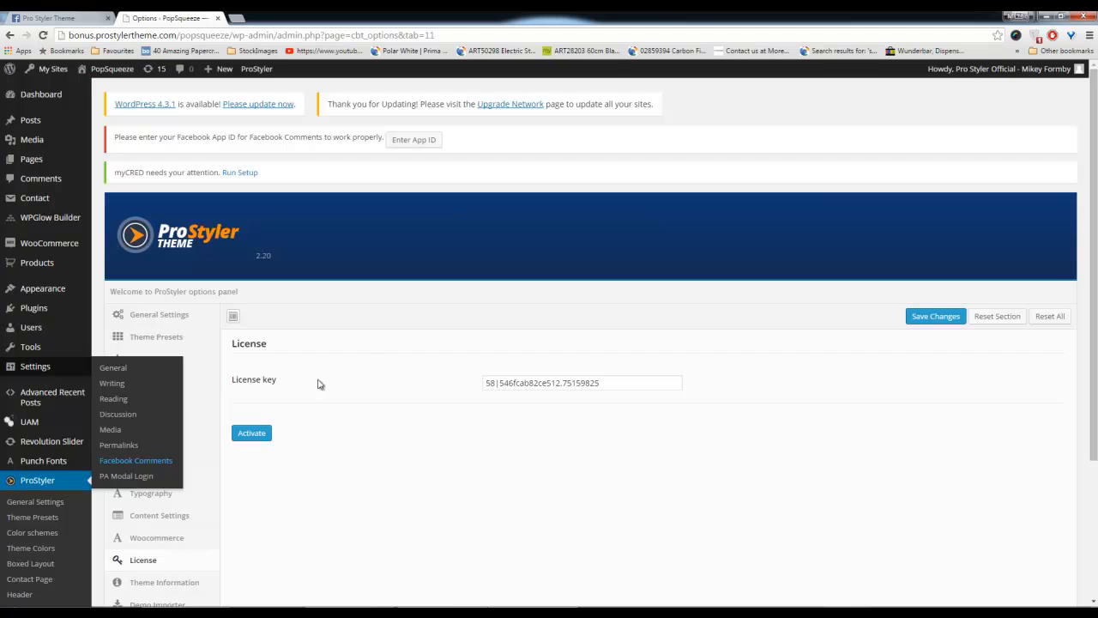
mouse_move(34, 158)
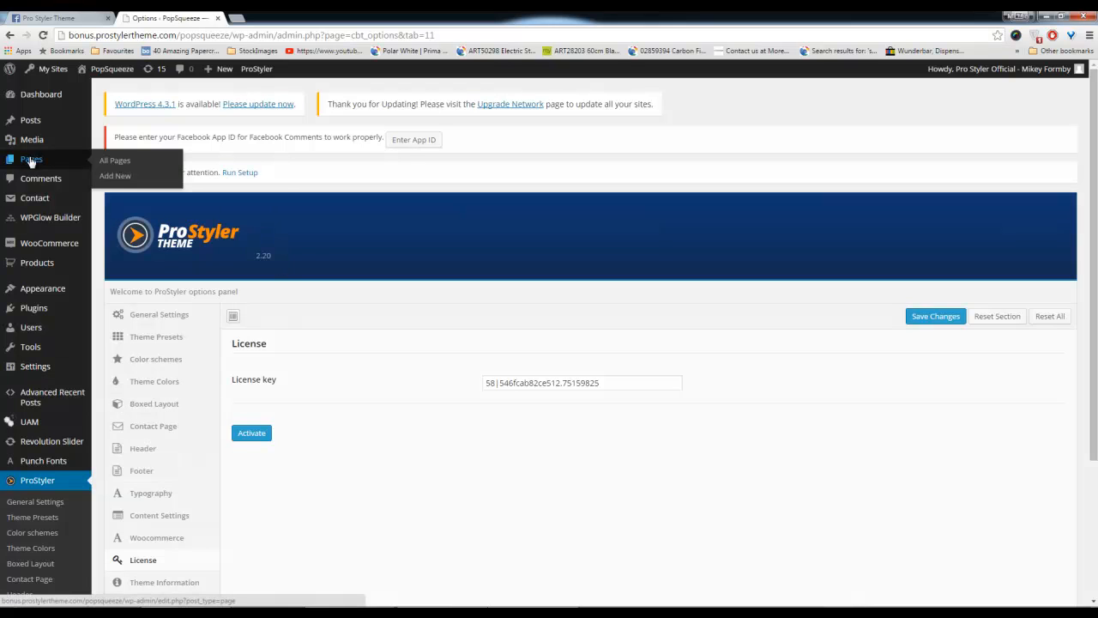
middle_click(115, 176)
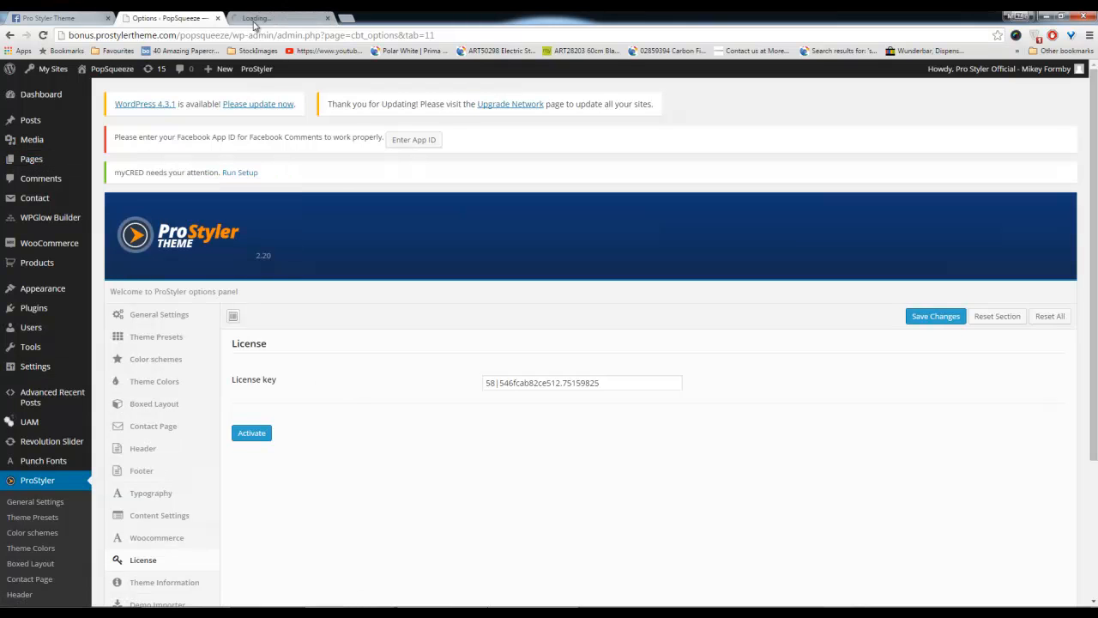
click(259, 17)
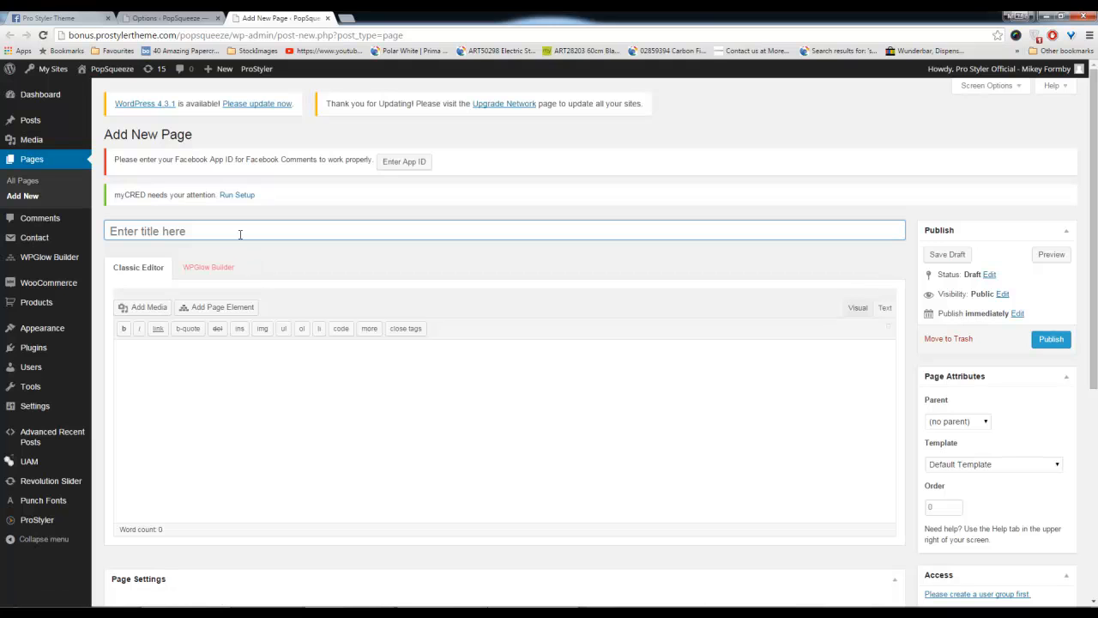
text(PopupEmail)
click(215, 266)
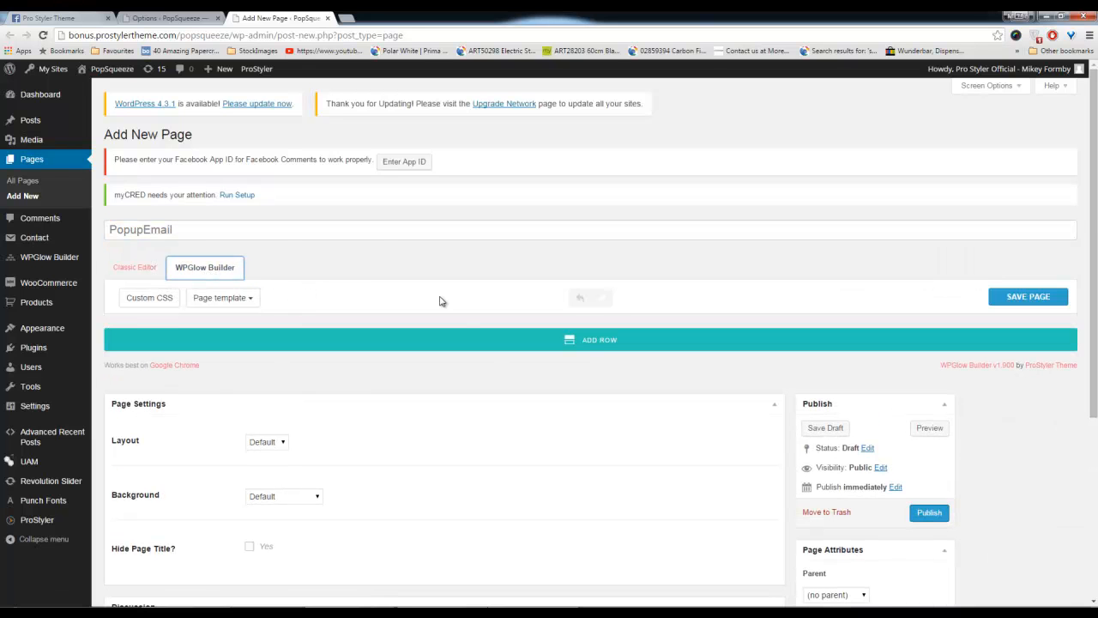
Add a row to the page with full width (boxed content) and window height with centered content
click(457, 343)
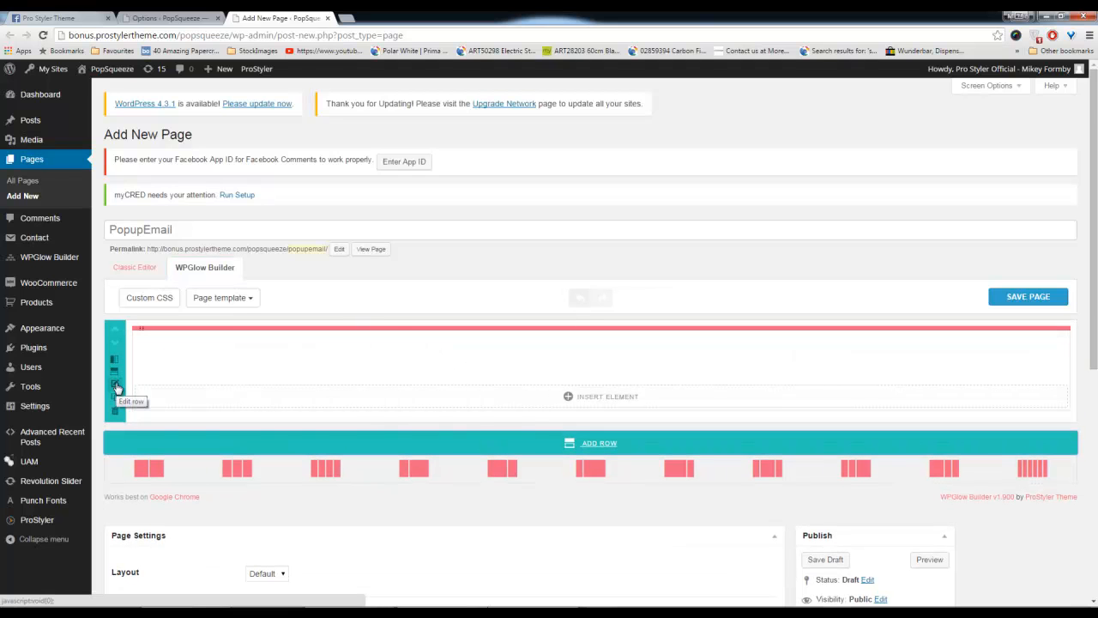
click(116, 387)
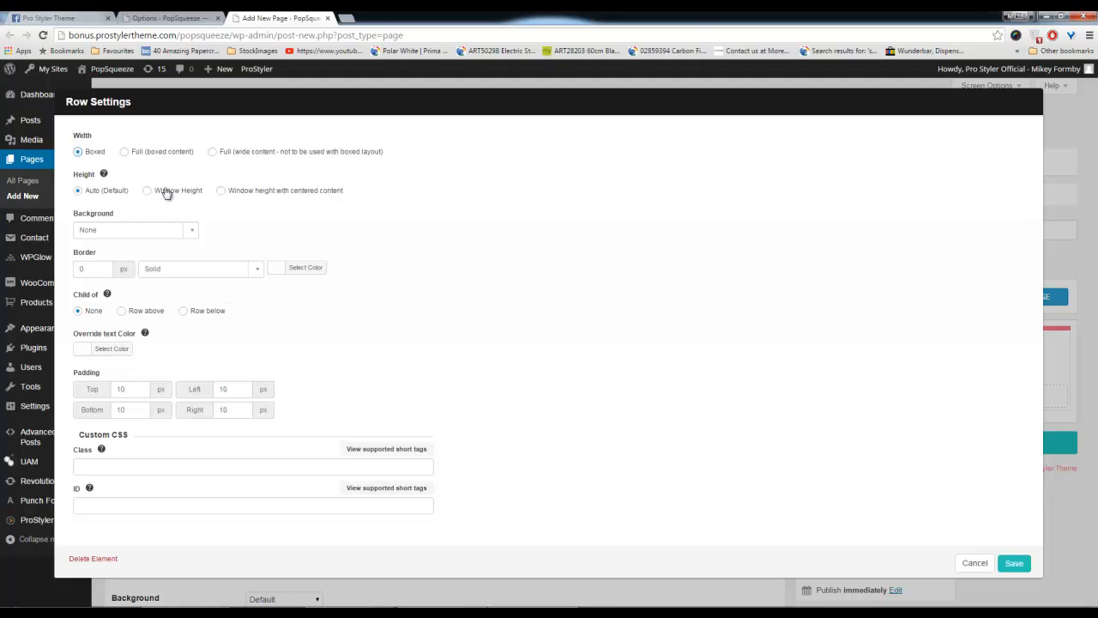
click(125, 152)
Give the row a solid white background (#ffffff) and save the row settings
click(194, 232)
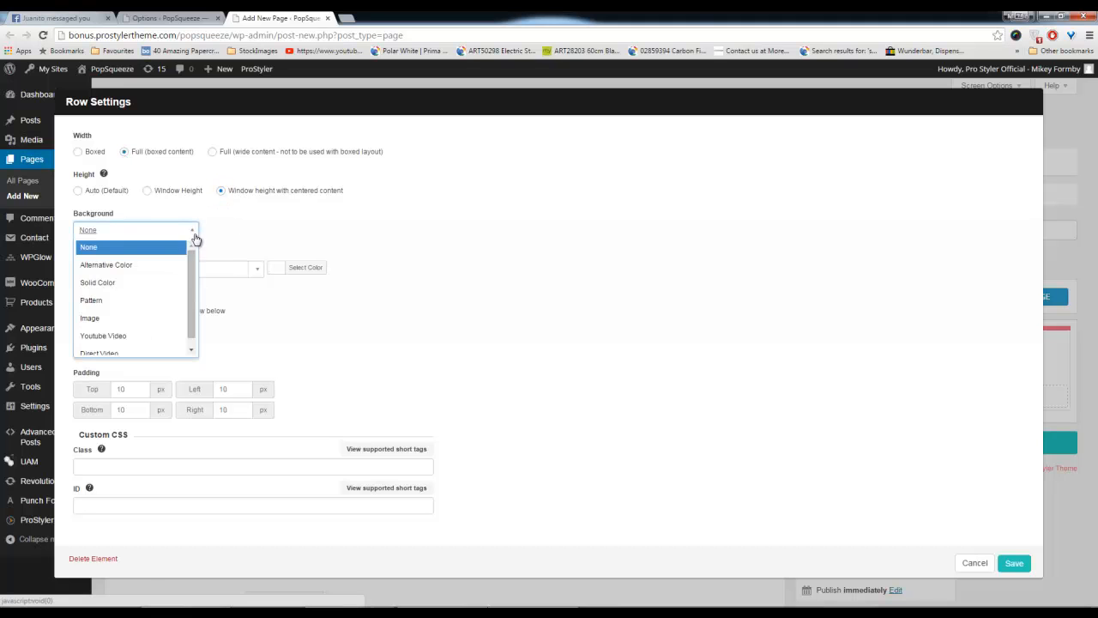
click(115, 288)
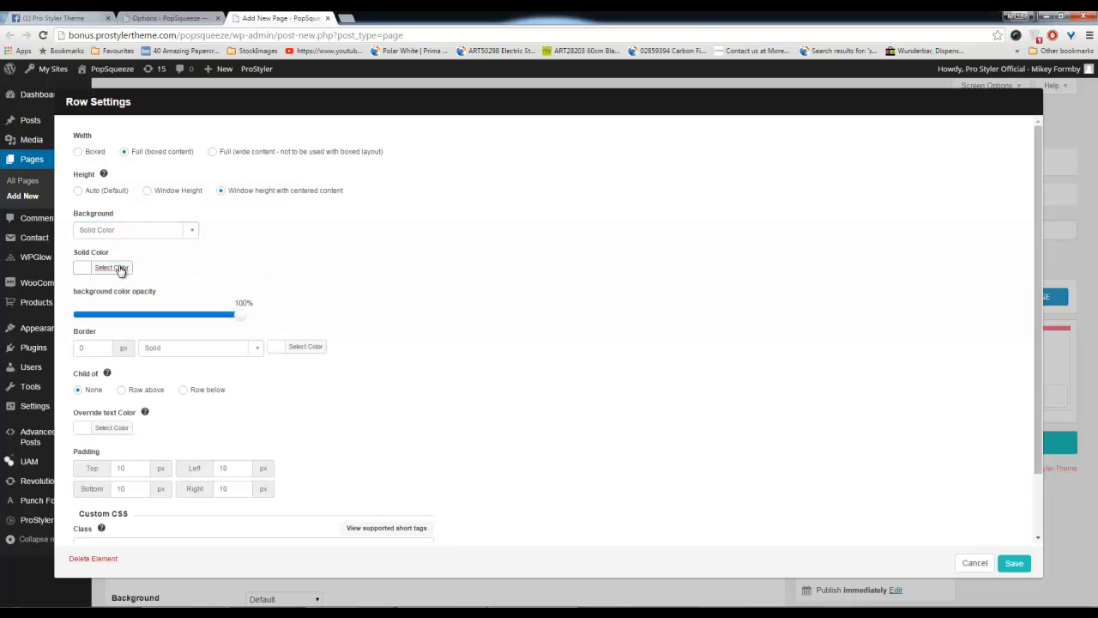
click(120, 268)
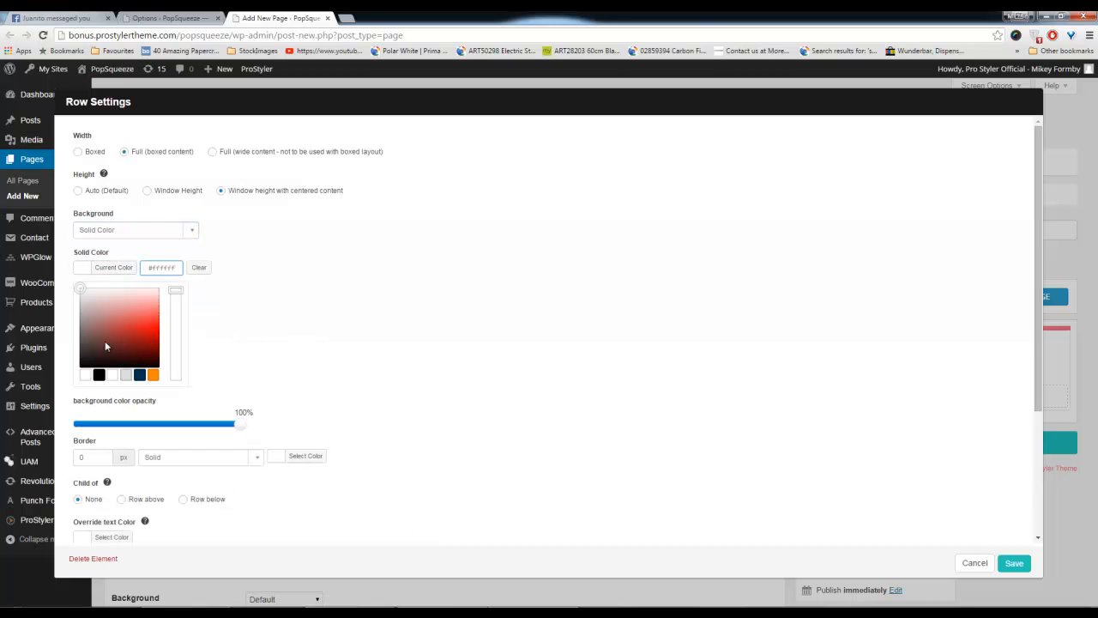
click(86, 378)
click(556, 300)
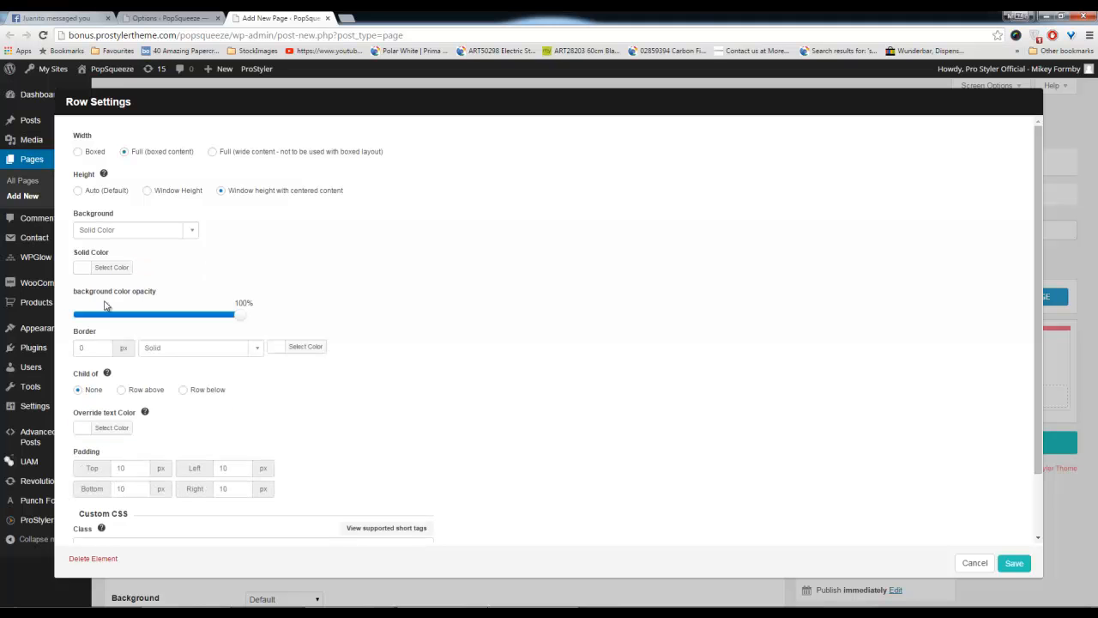
click(1014, 564)
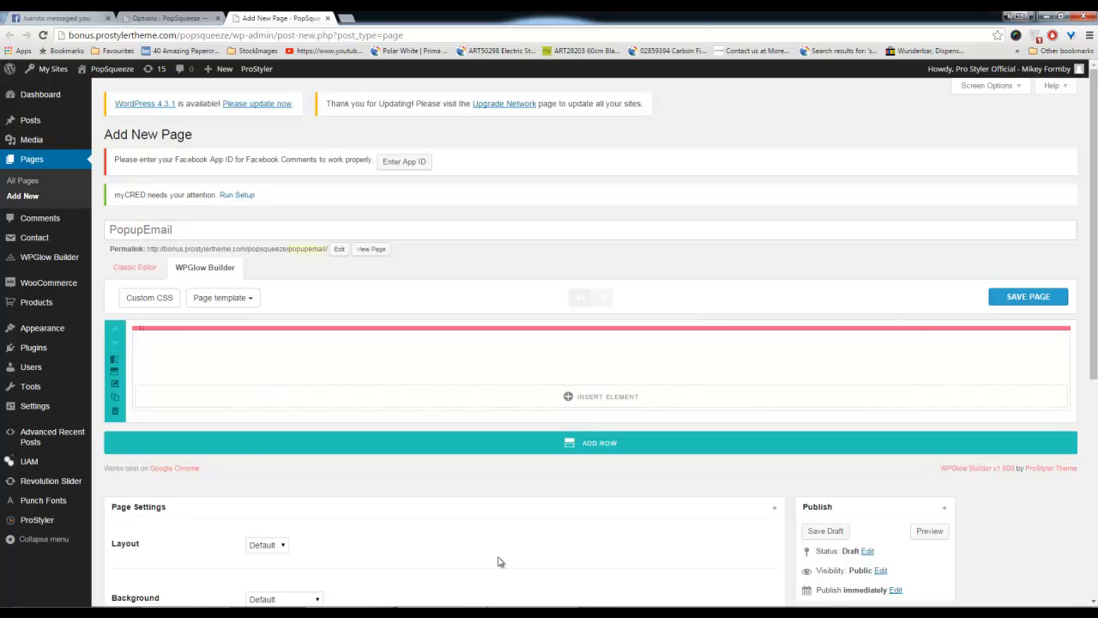
Open the WordPress Widgets page in a separate tab and add a Newsletter Widget to the Footer Widget 1 area
mouse_move(39, 336)
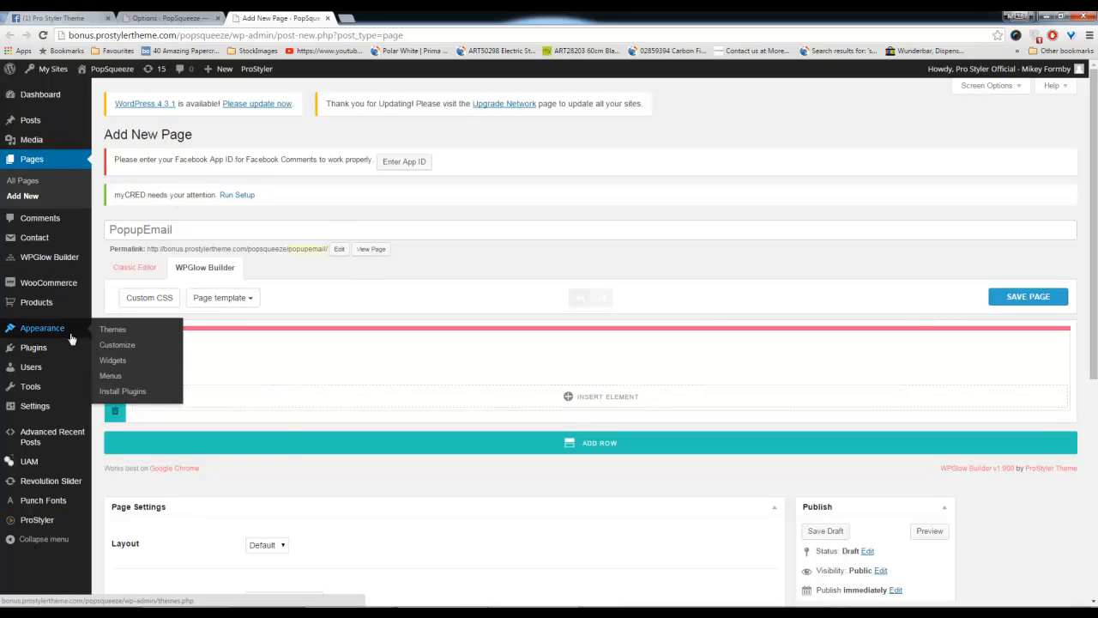
right_click(112, 360)
click(206, 369)
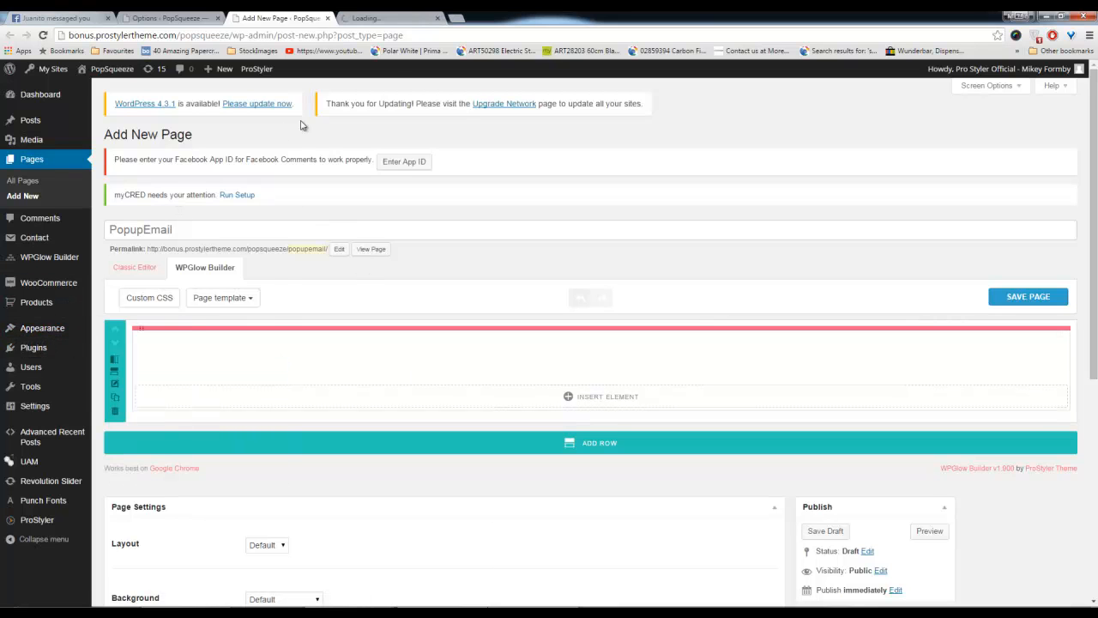
click(370, 17)
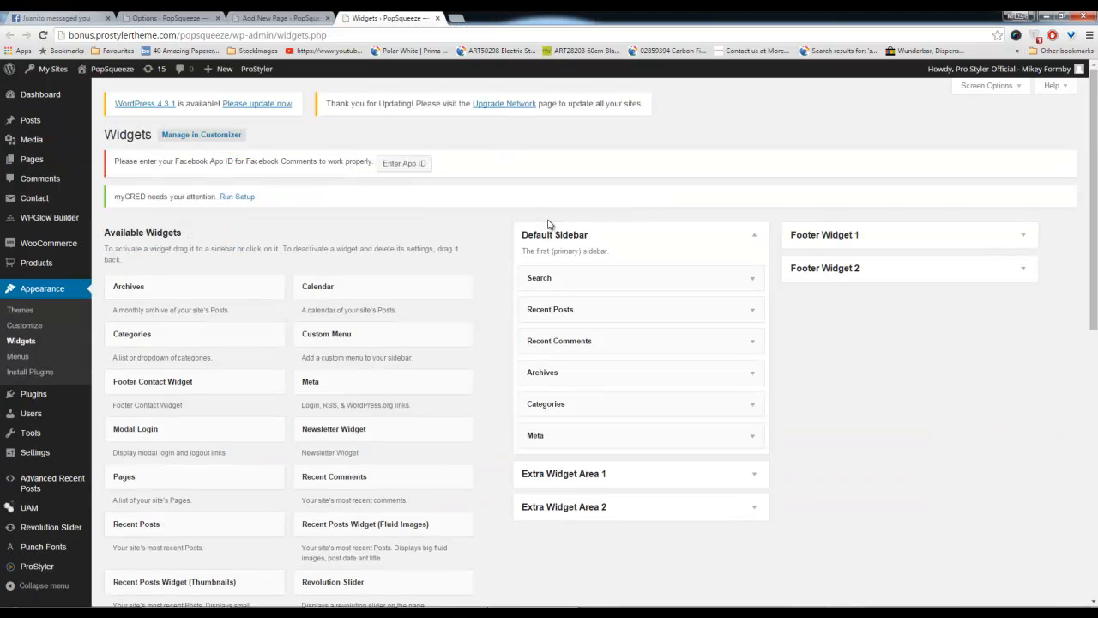
click(1022, 236)
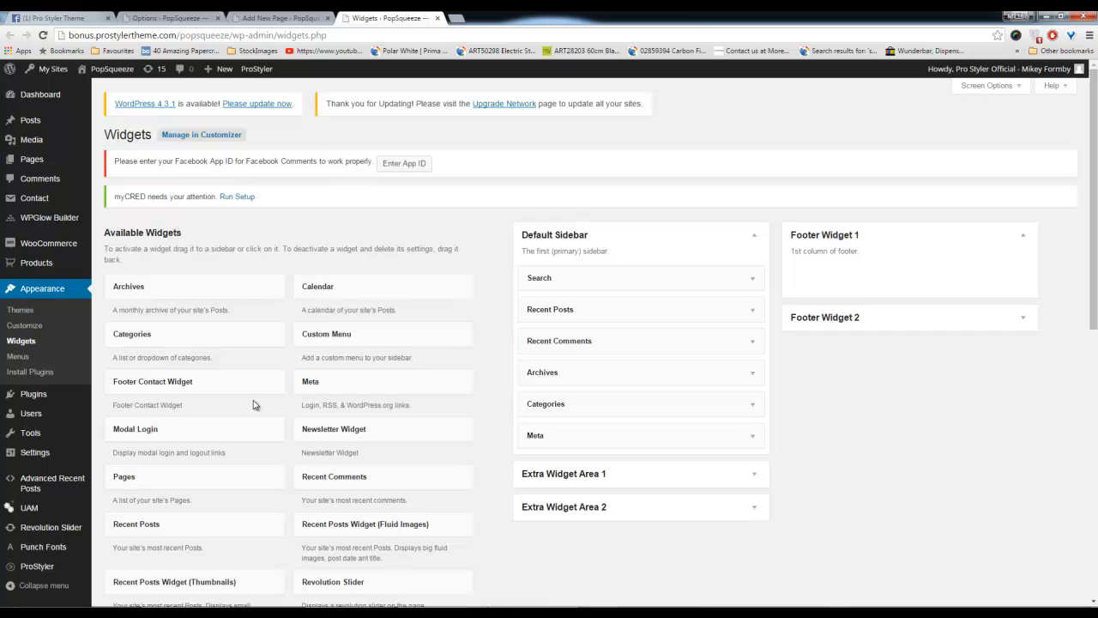
scroll(253, 399, down, 1)
drag(327, 393, 850, 228)
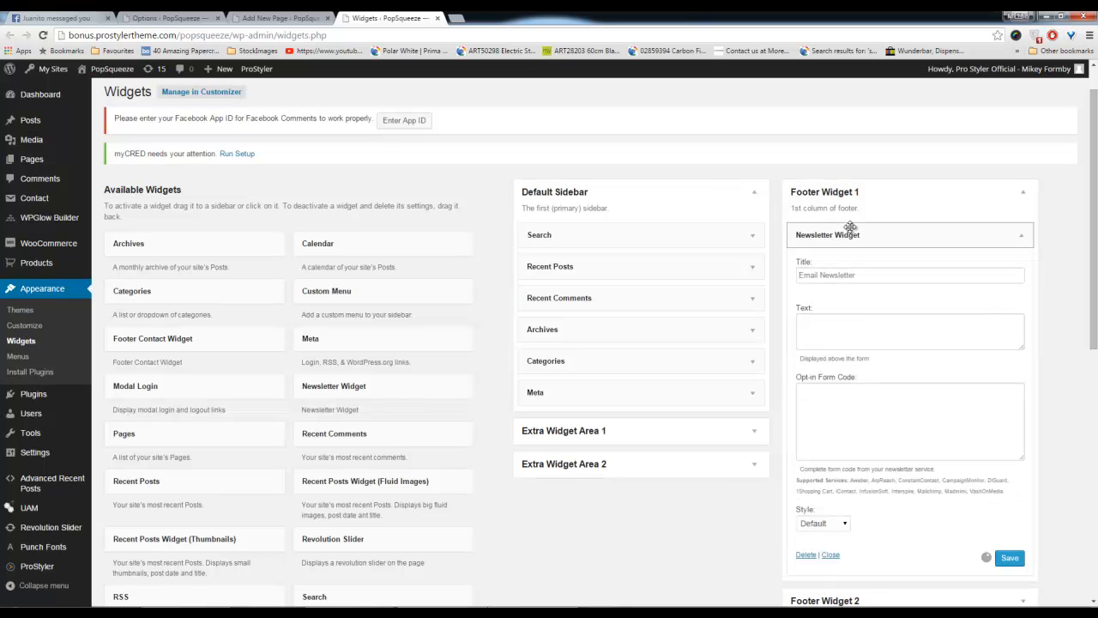
Clear the Newsletter Widget's title and paste the email service's form code as its opt-in form code
drag(877, 271, 797, 274)
key(BackSpace)
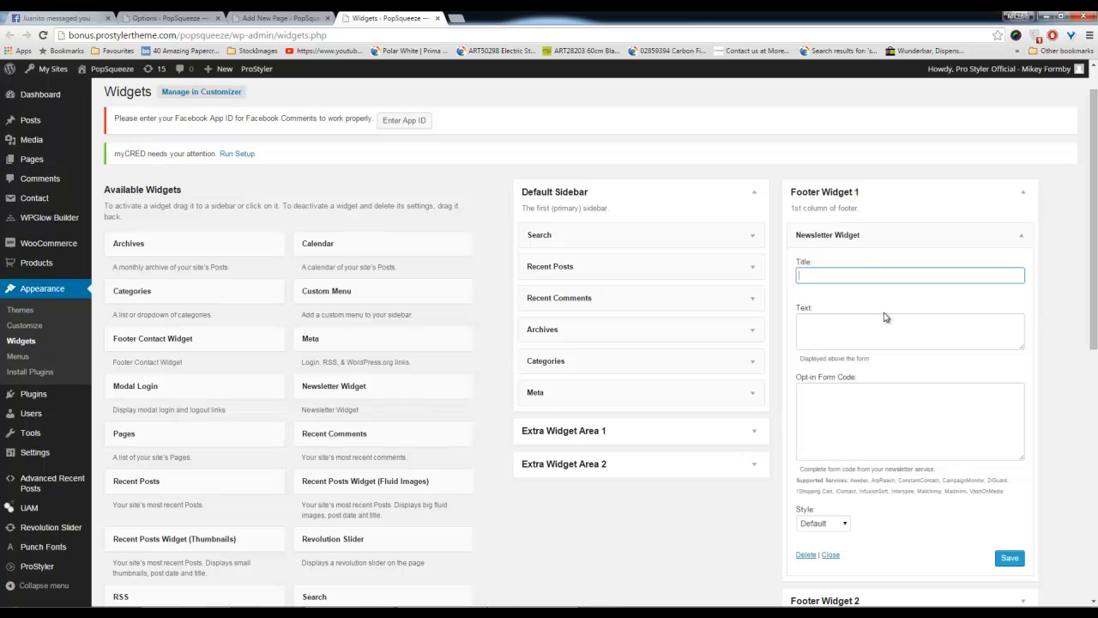
click(840, 412)
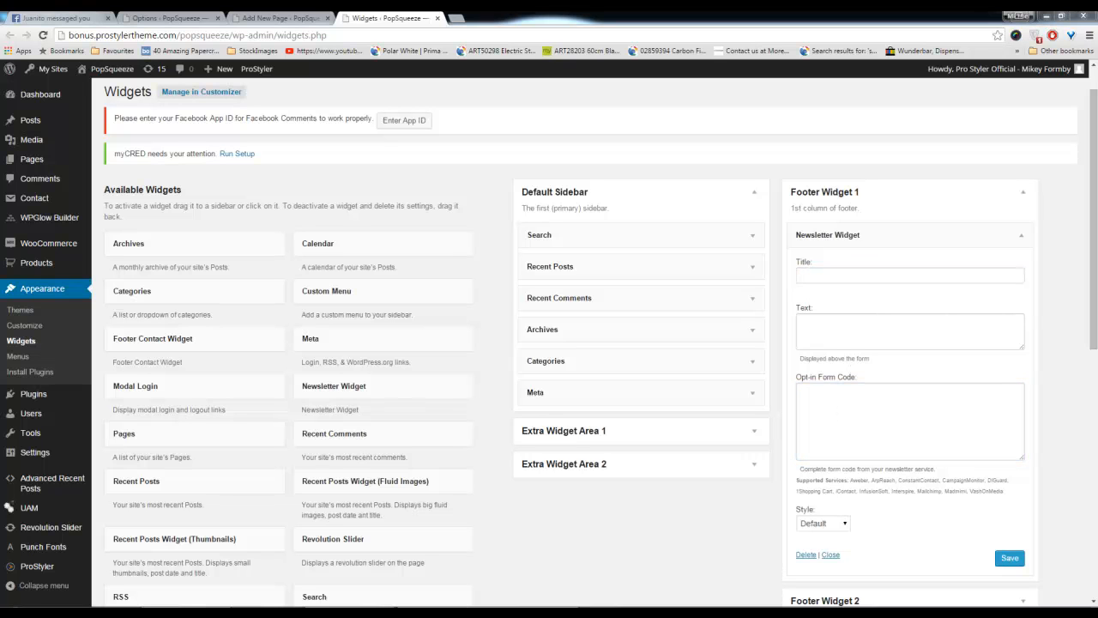
click(844, 405)
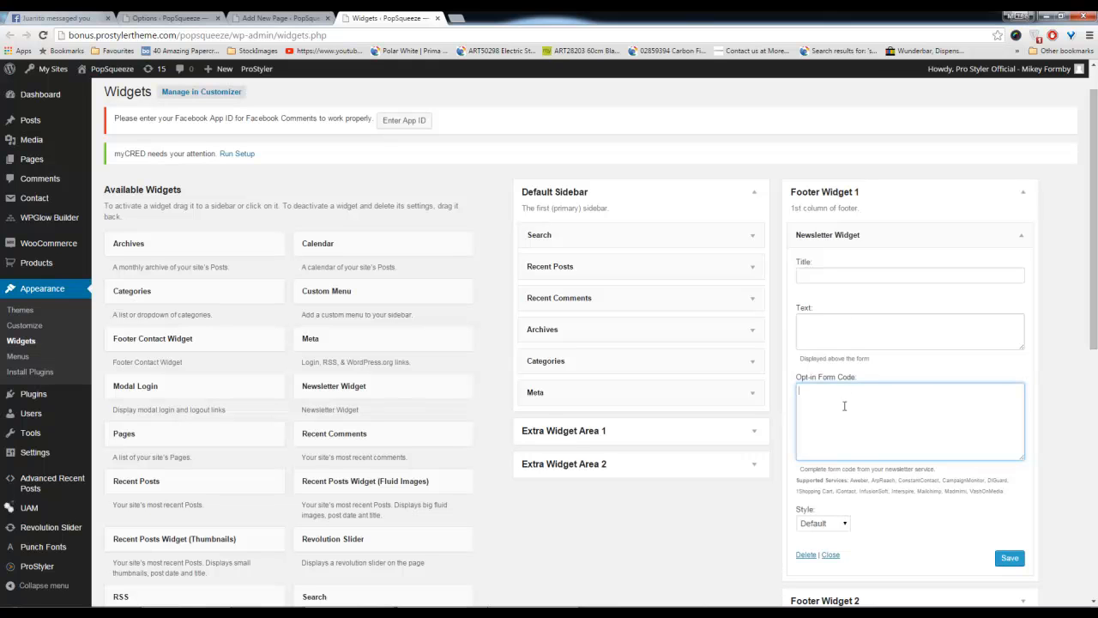
right_click(844, 405)
click(875, 275)
scroll(892, 442, down, 3)
scroll(892, 443, up, 6)
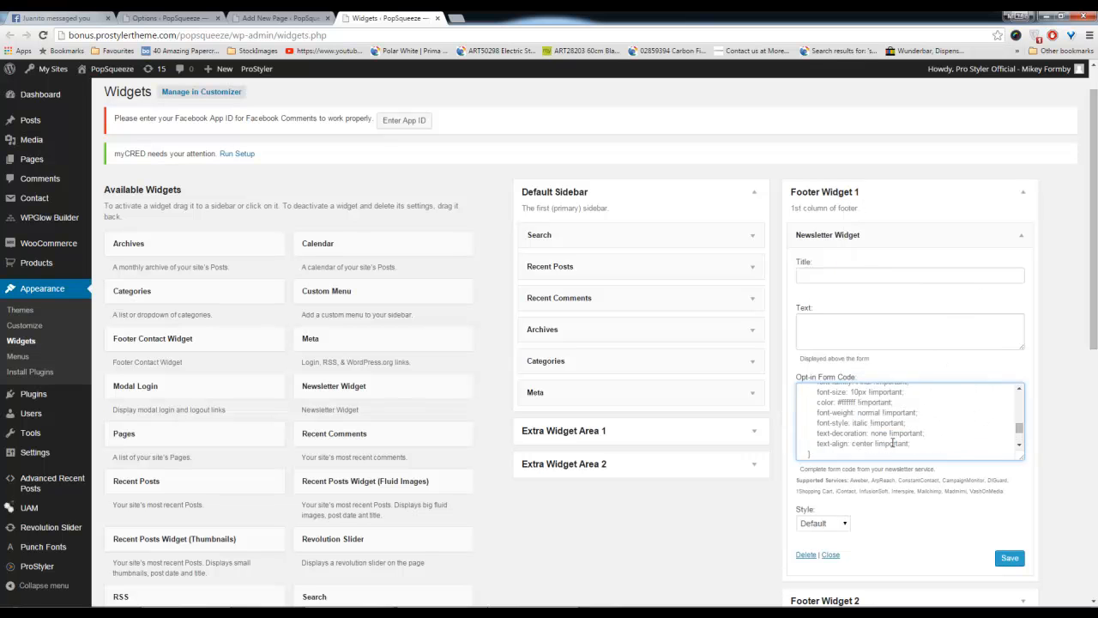
scroll(892, 443, up, 2)
scroll(909, 515, down, 3)
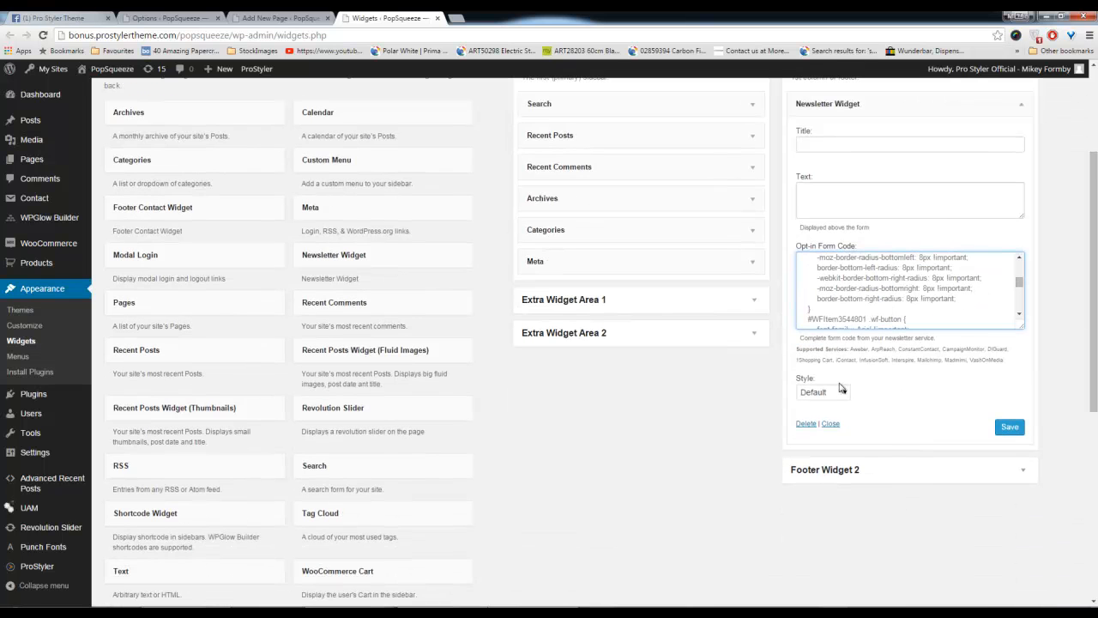
Set the Newsletter Widget's style to Vertical and save the widget
click(835, 395)
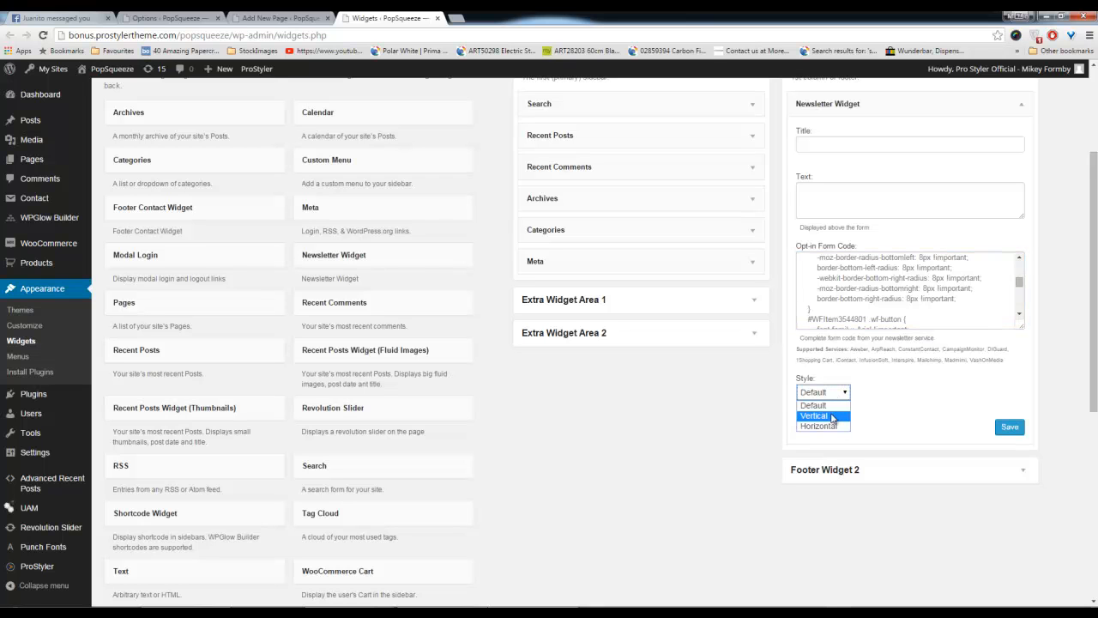
click(831, 416)
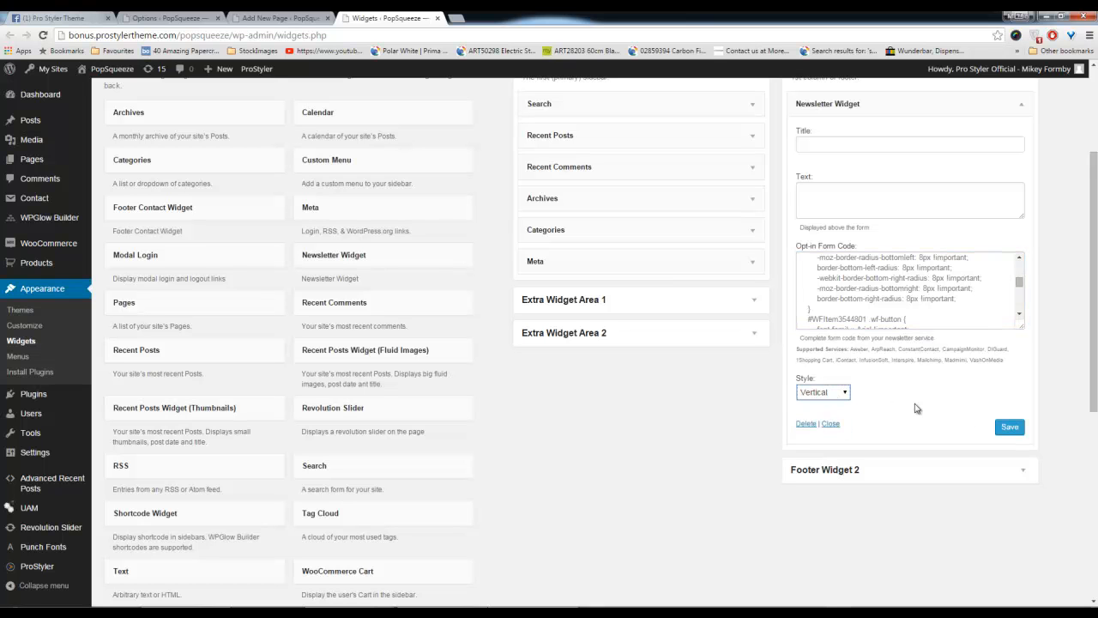
click(1009, 428)
scroll(904, 377, up, 3)
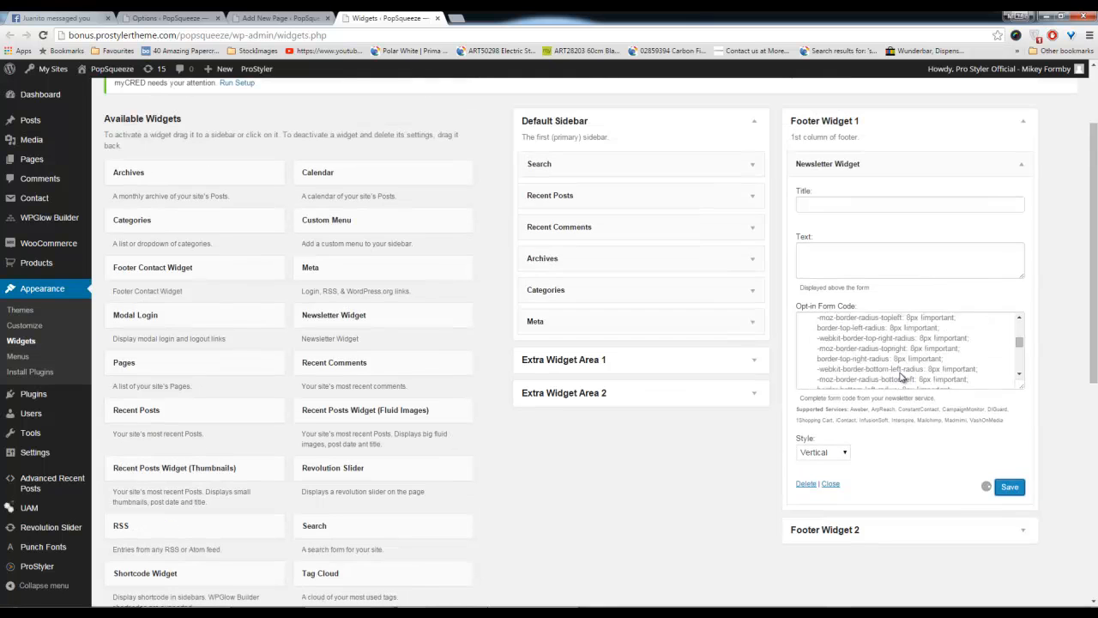
Return to the PopupEmail page and insert a Widgetised Sidebar element into its row
click(314, 15)
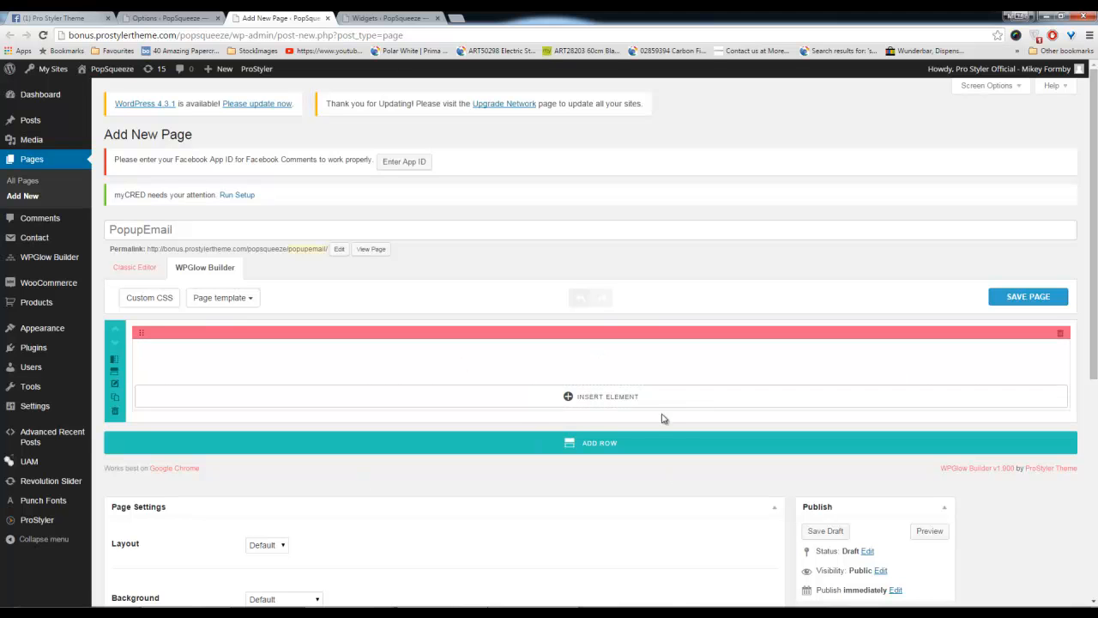
click(616, 403)
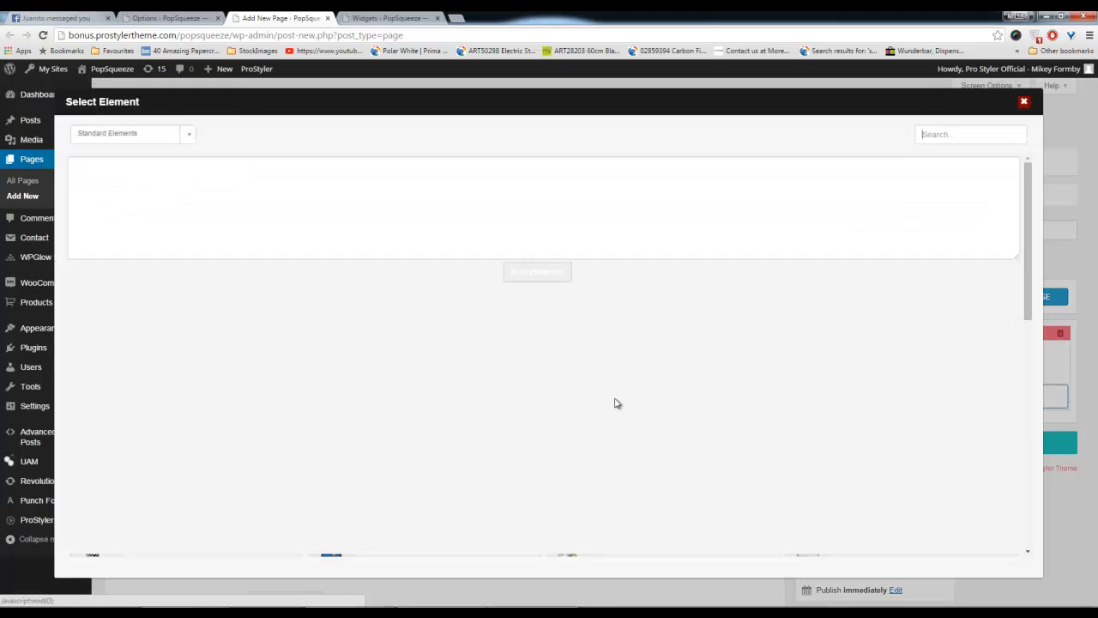
scroll(863, 275, down, 3)
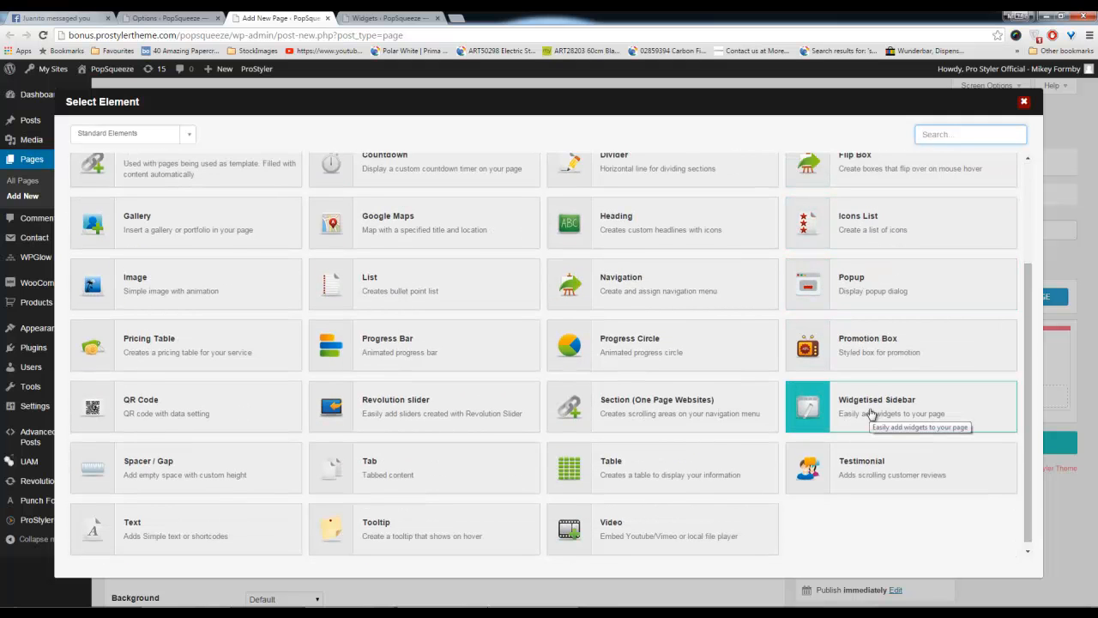
click(870, 414)
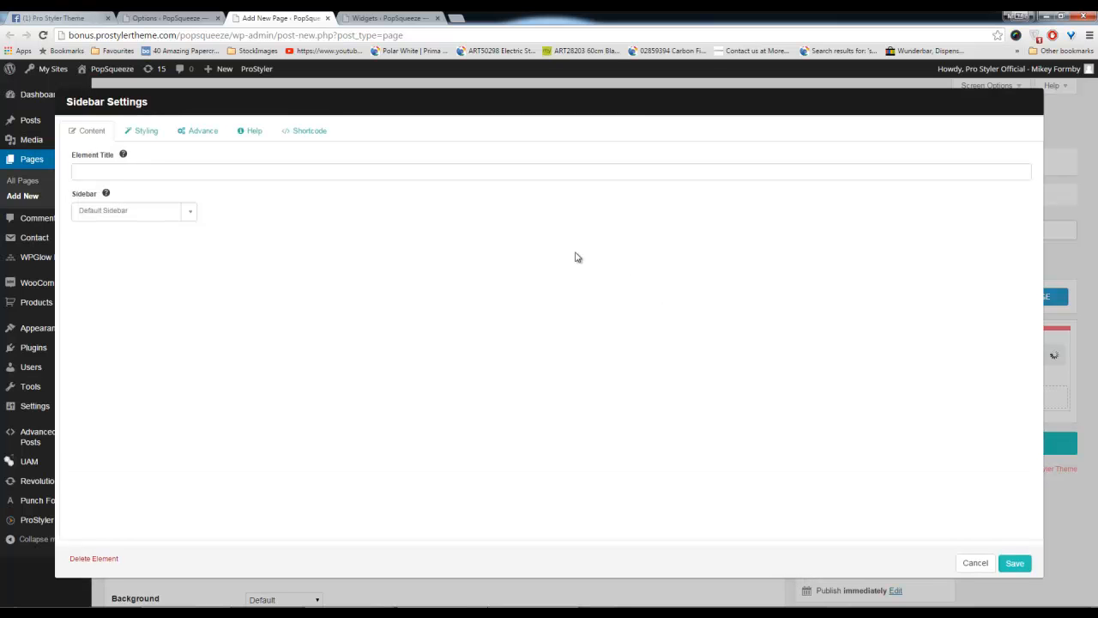
Check which area holds the Newsletter Widget, and set the sidebar element to display Footer Widget 1
click(378, 18)
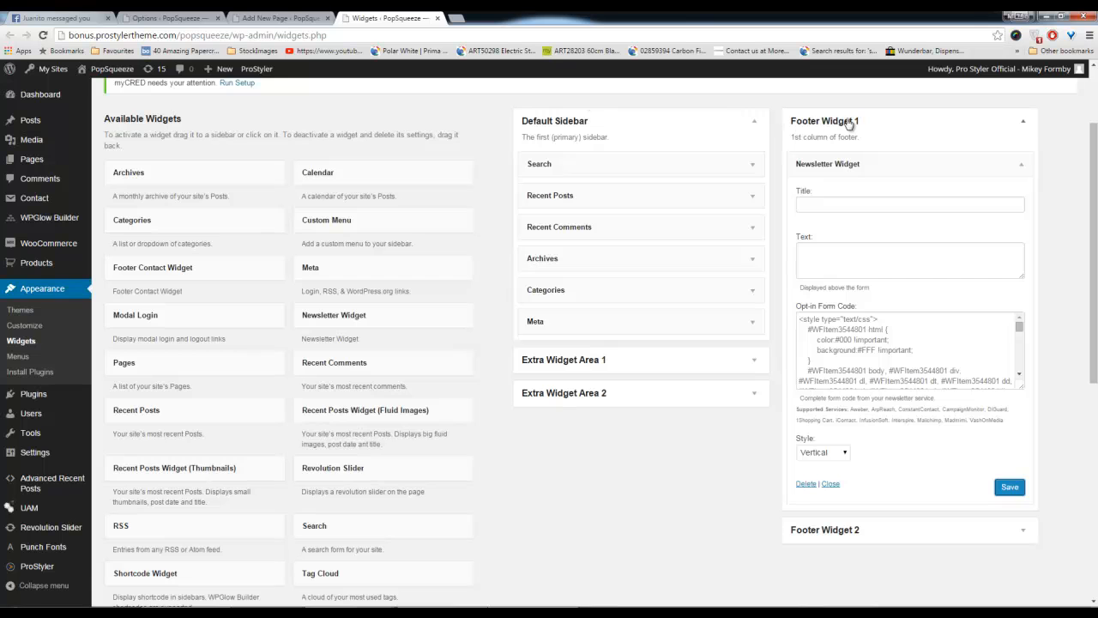
click(287, 17)
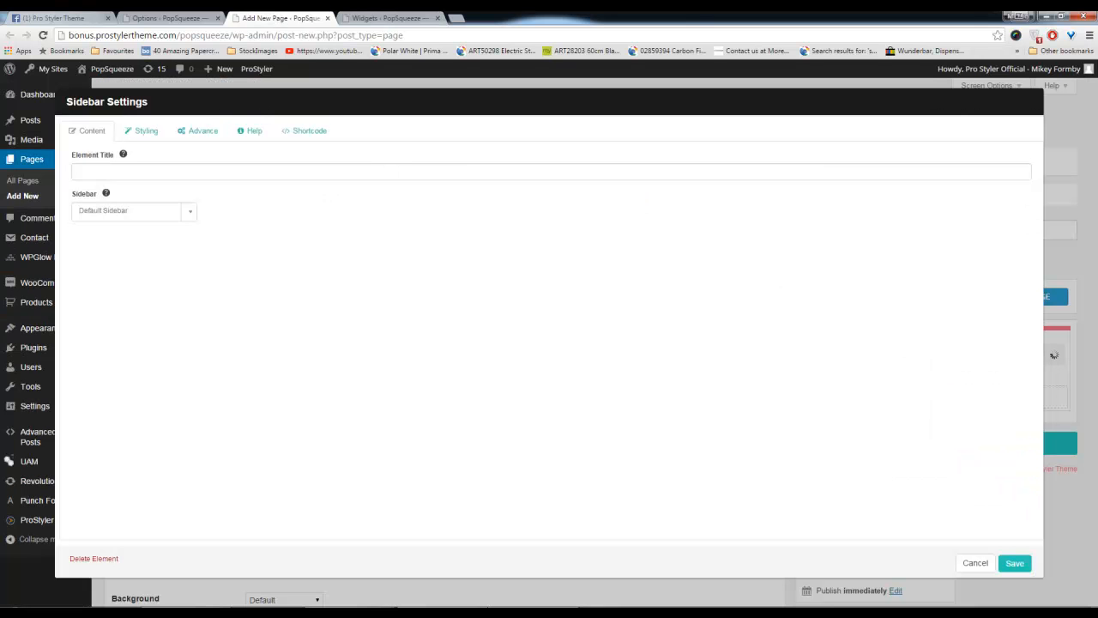
click(192, 215)
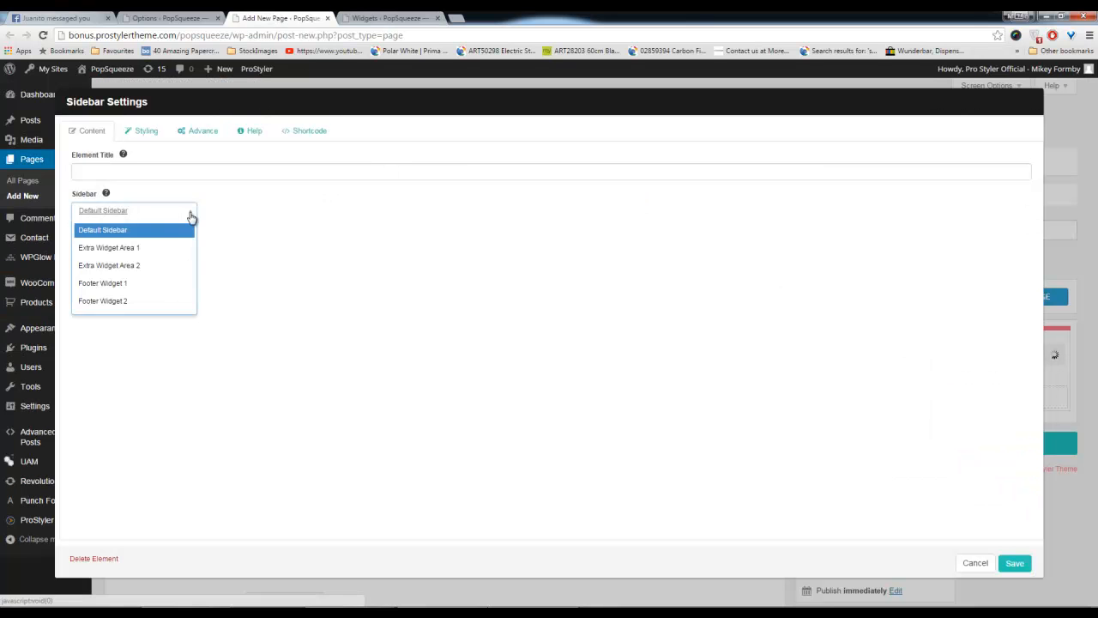
click(128, 289)
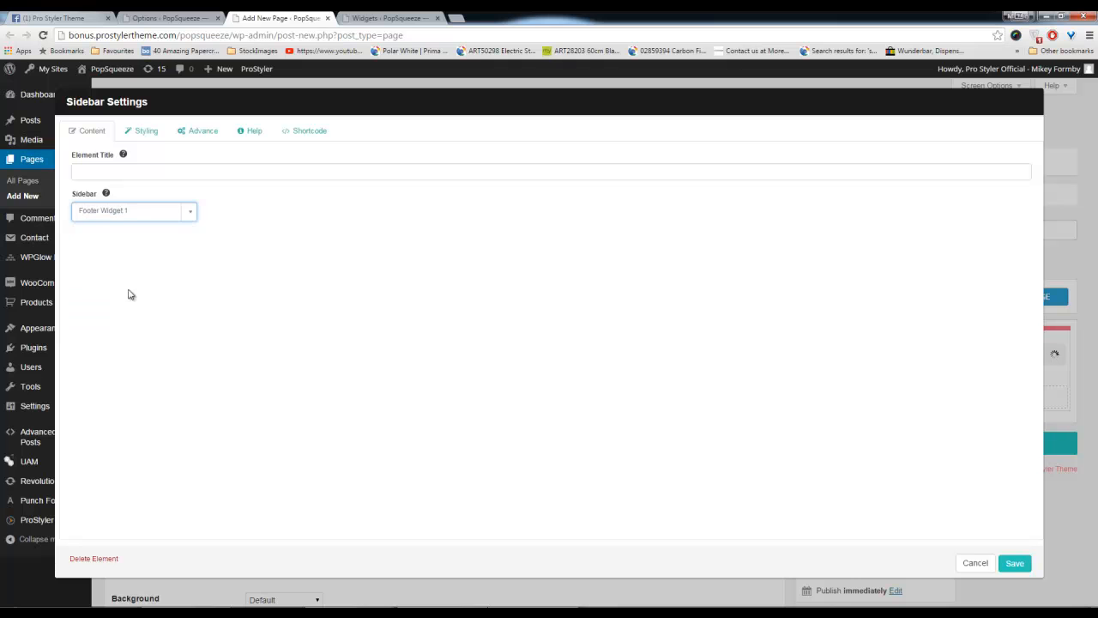
Set the sidebar element's bottom margin to 0 px and save the element
click(142, 133)
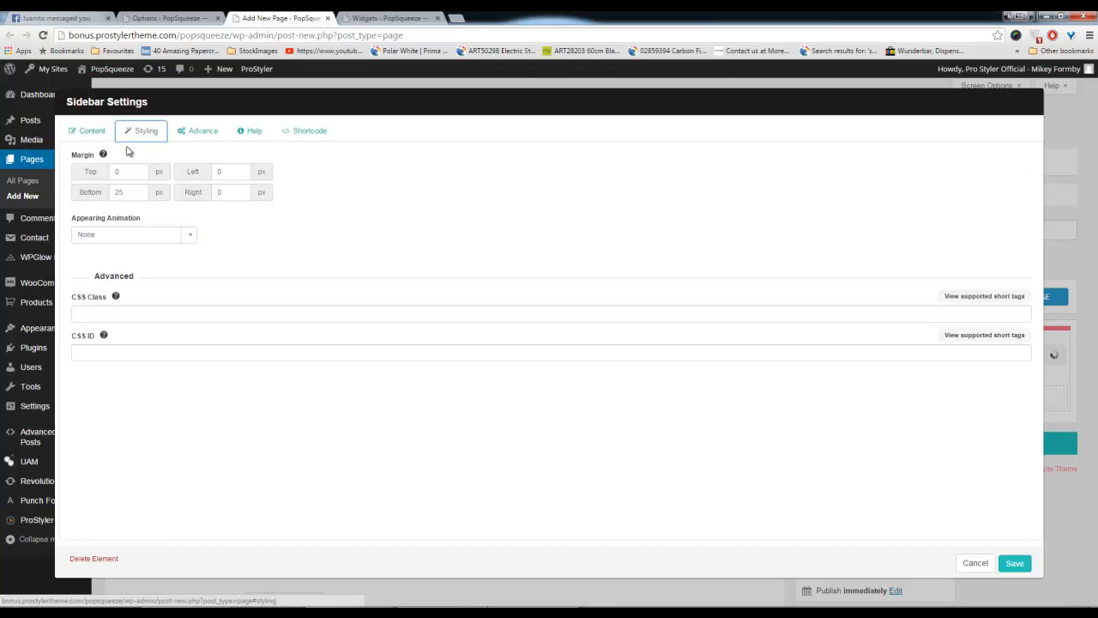
double_click(127, 194)
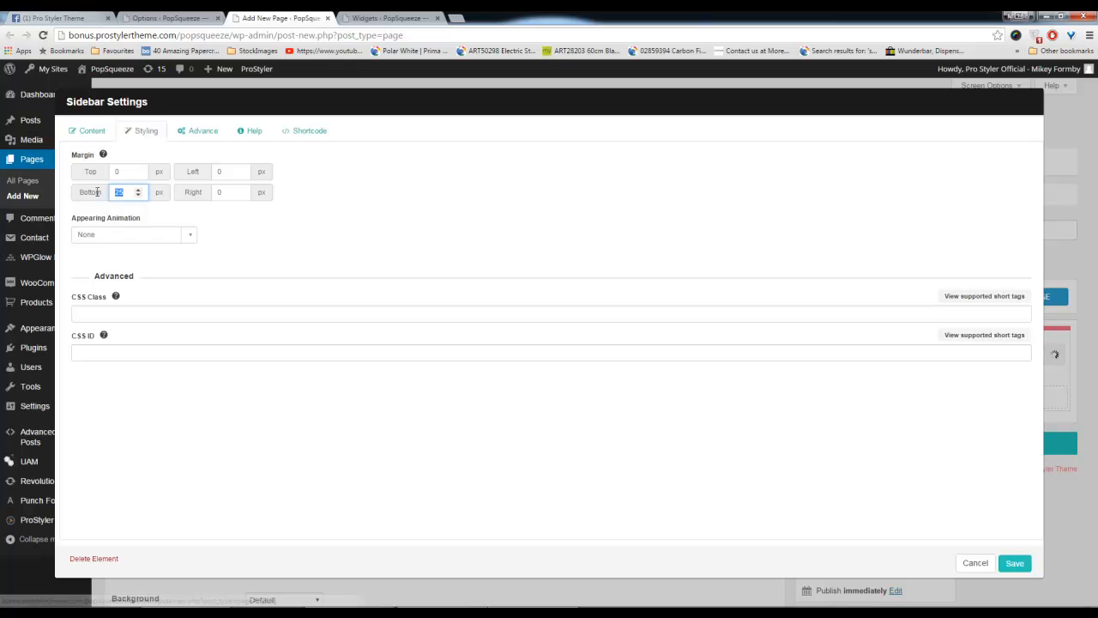
text(0)
click(442, 228)
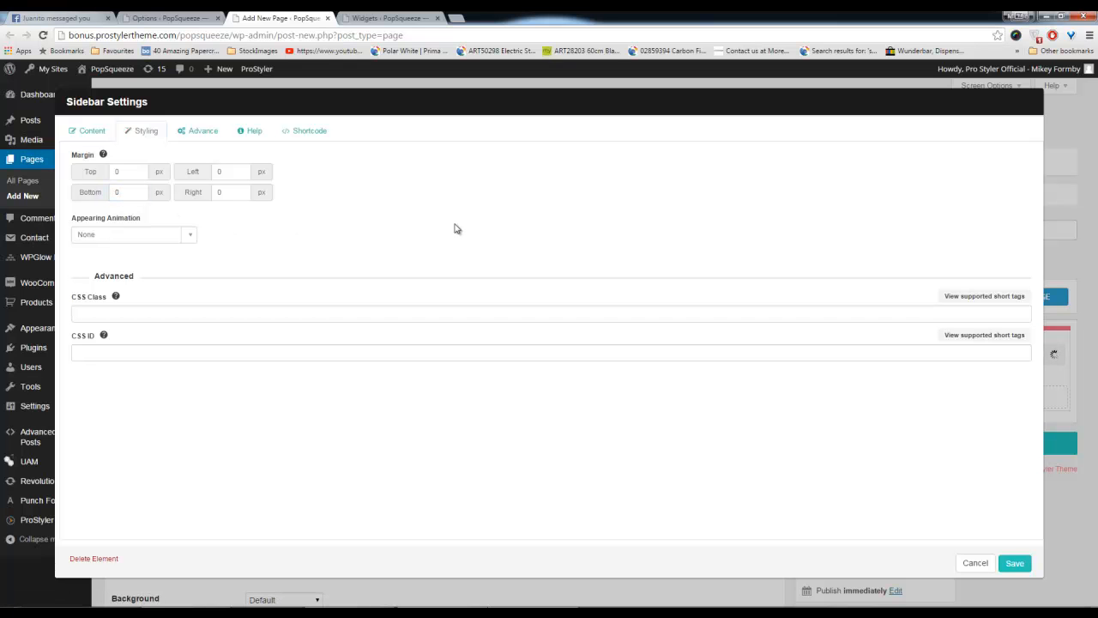
click(1017, 563)
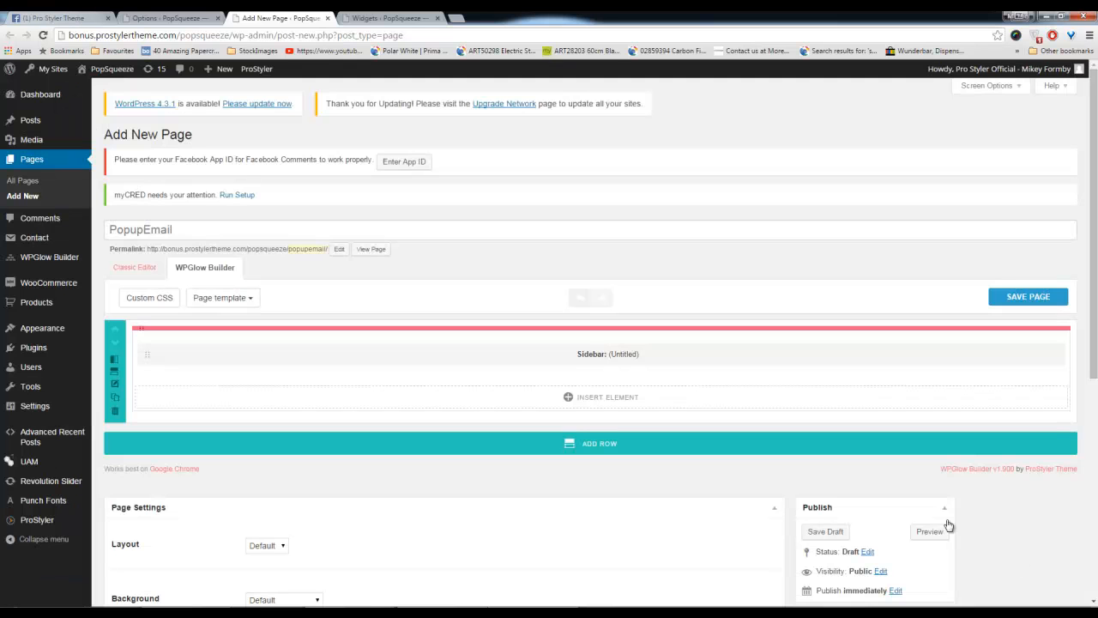
Set the PopupEmail page's template to Blank Page Template
scroll(846, 506, down, 3)
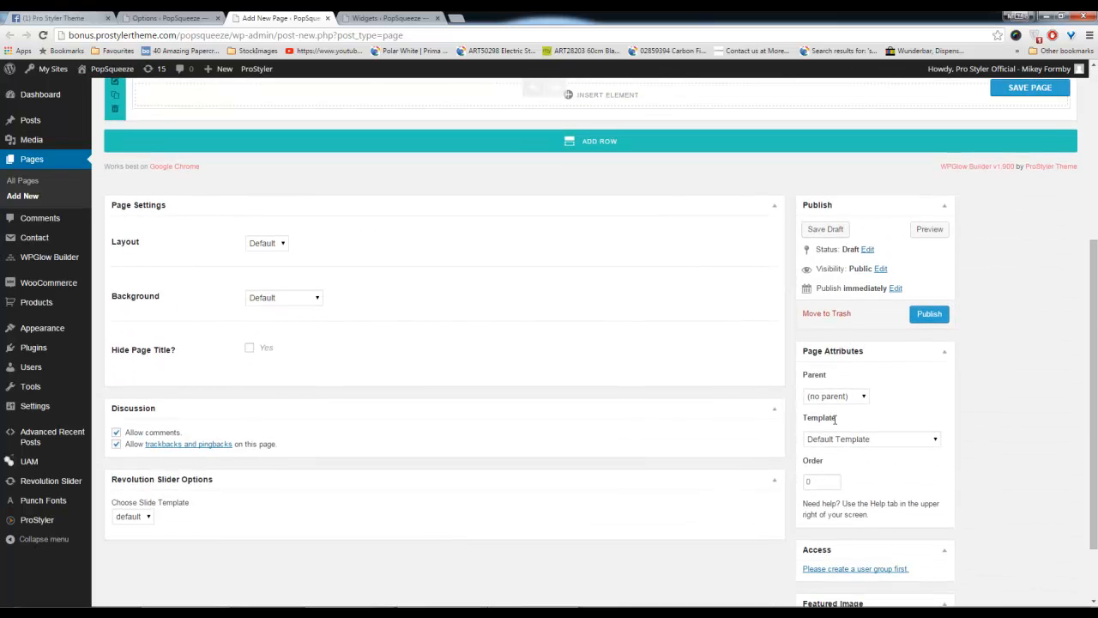
drag(834, 418, 803, 416)
click(862, 439)
click(862, 463)
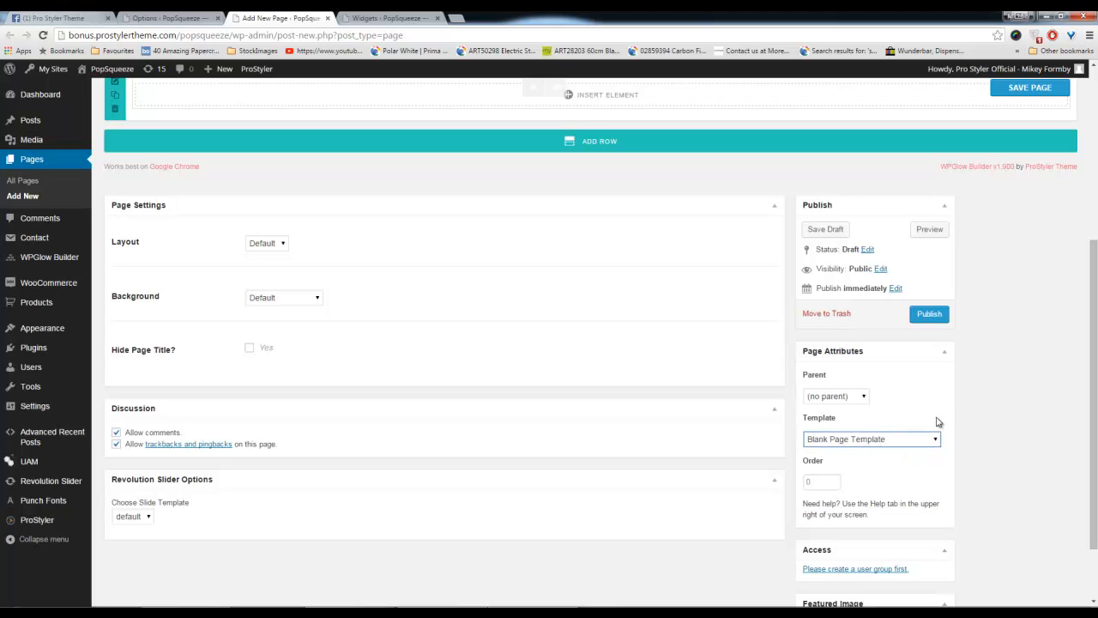
Check the screen options for the page attributes setting, and publish the PopupEmail page
scroll(938, 421, up, 5)
click(978, 88)
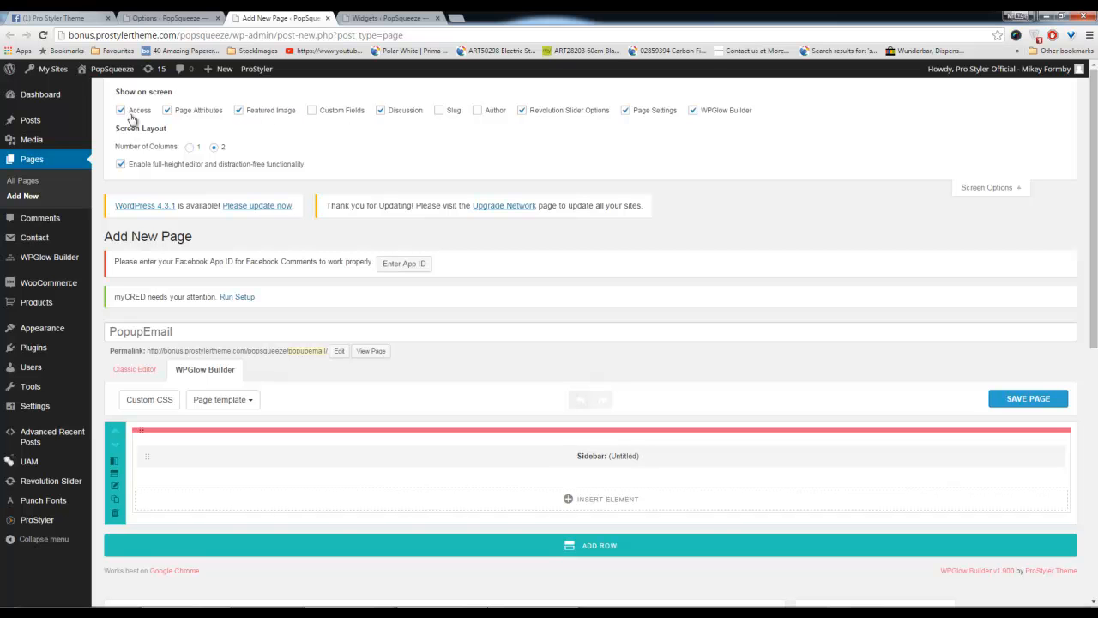
click(978, 187)
scroll(823, 297, down, 2)
scroll(1026, 560, down, 2)
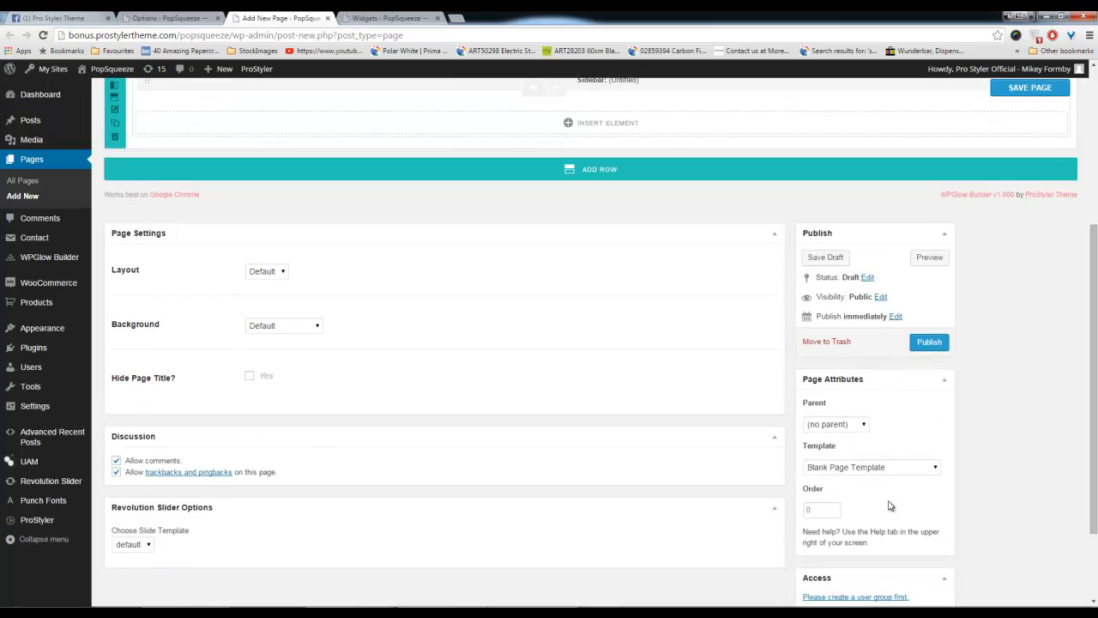
click(927, 327)
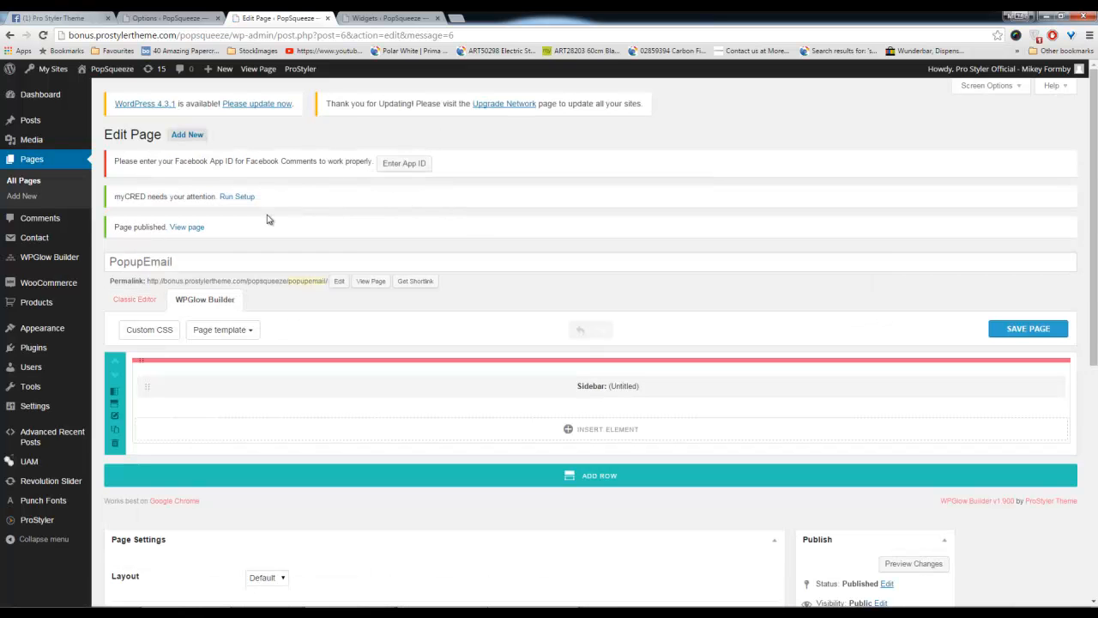
Open the published PopupEmail page in a new tab and check its first name, last name and email fields
right_click(184, 227)
click(206, 235)
click(468, 17)
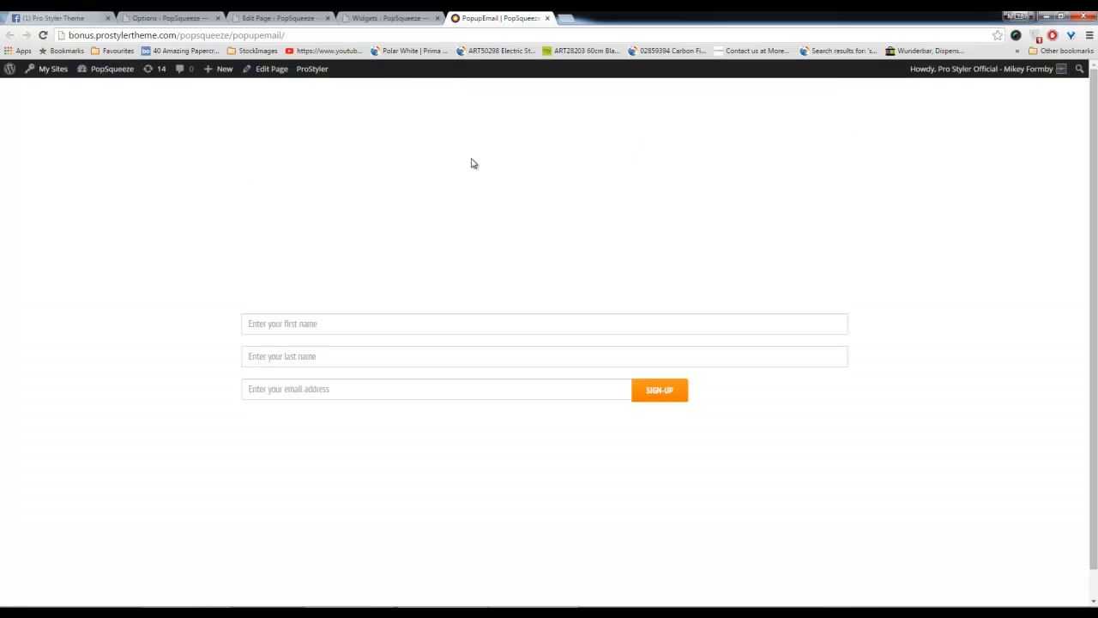
click(302, 327)
click(322, 364)
click(327, 385)
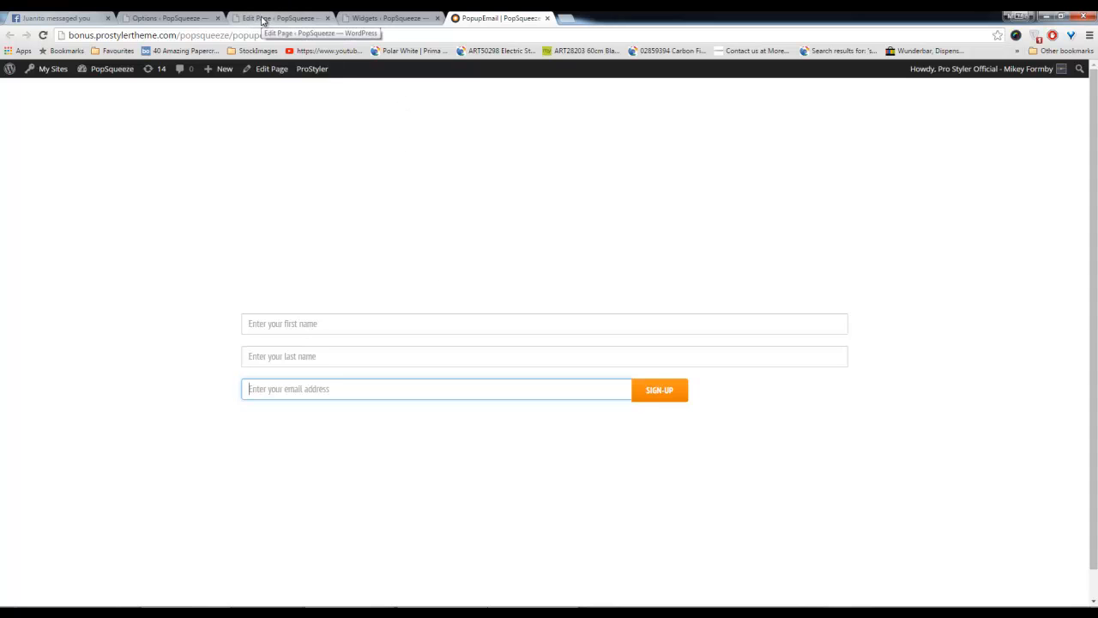
Return to editing the PopupEmail page and insert a Heading element with the text "Get Your Free Trial Below"
click(263, 19)
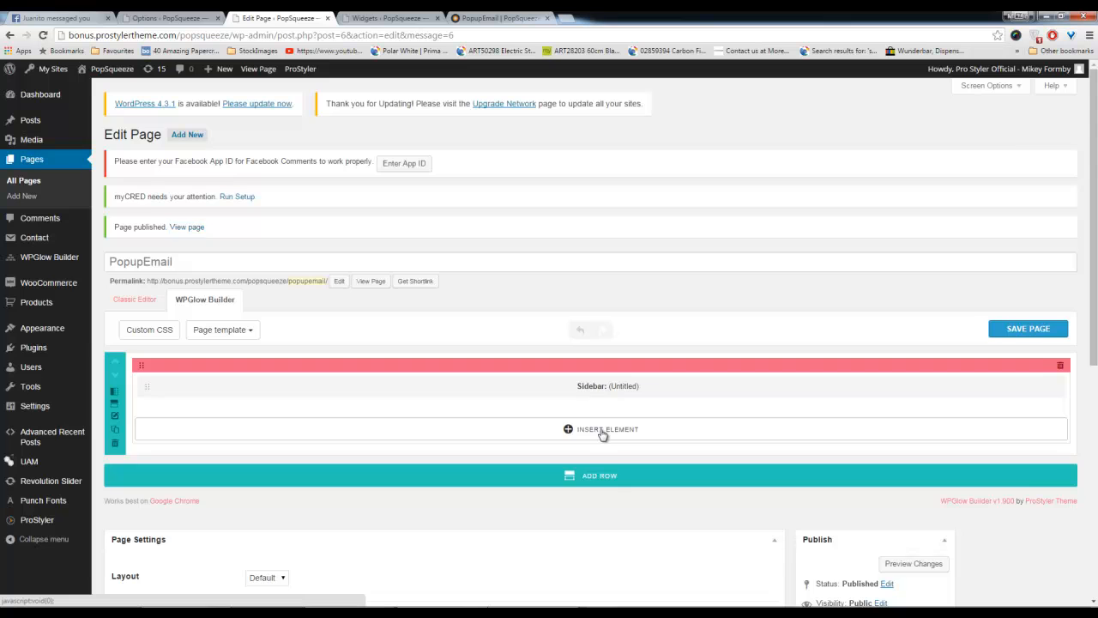
click(603, 435)
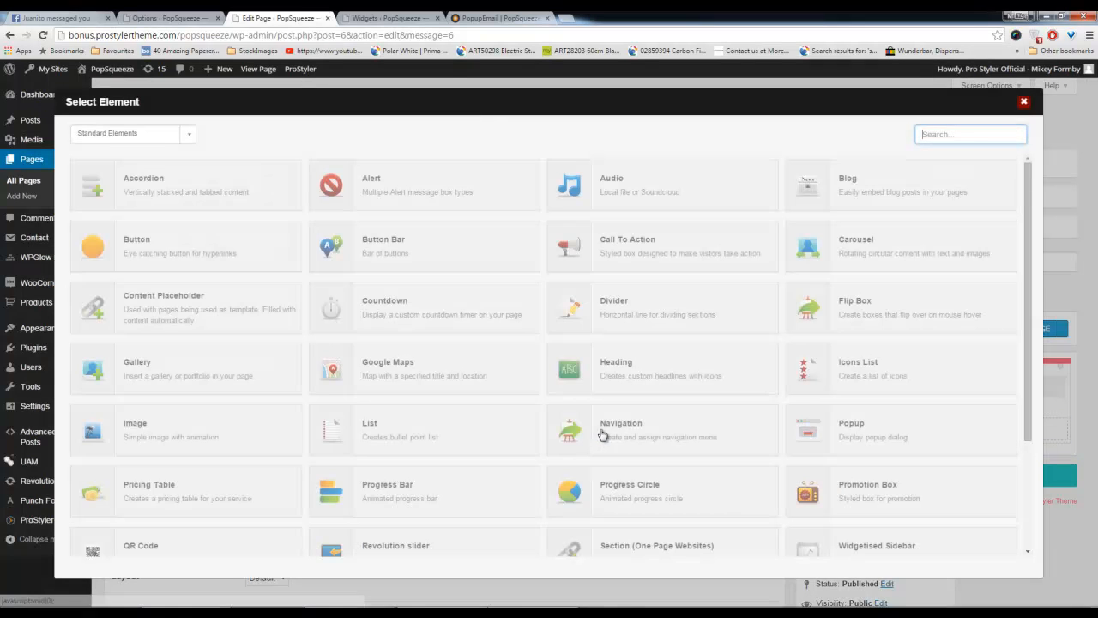
click(627, 361)
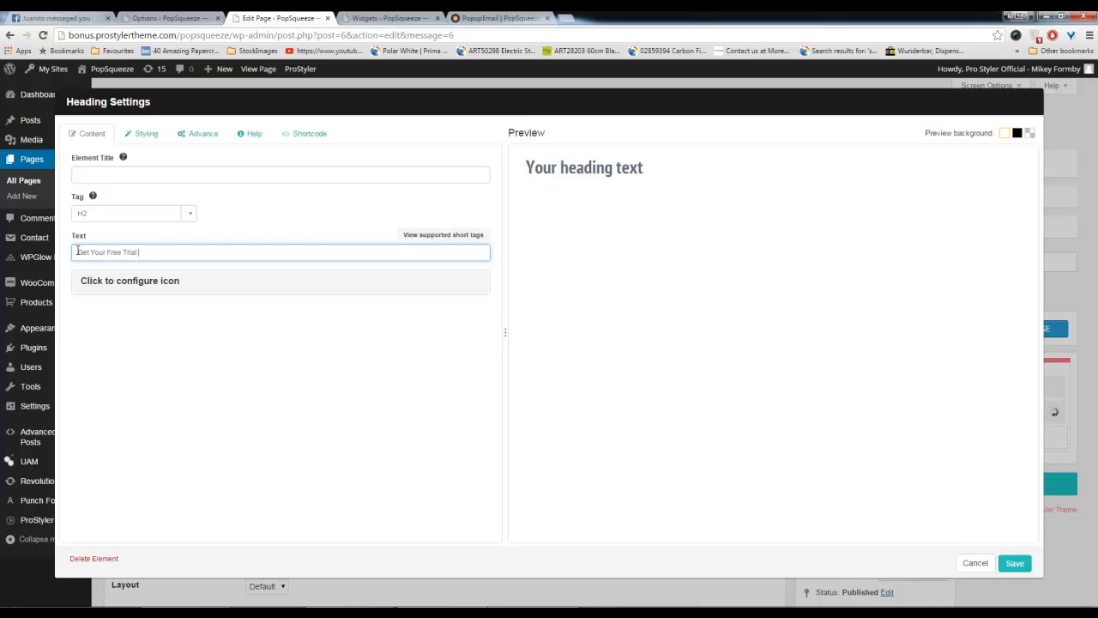
text(ow)
click(191, 238)
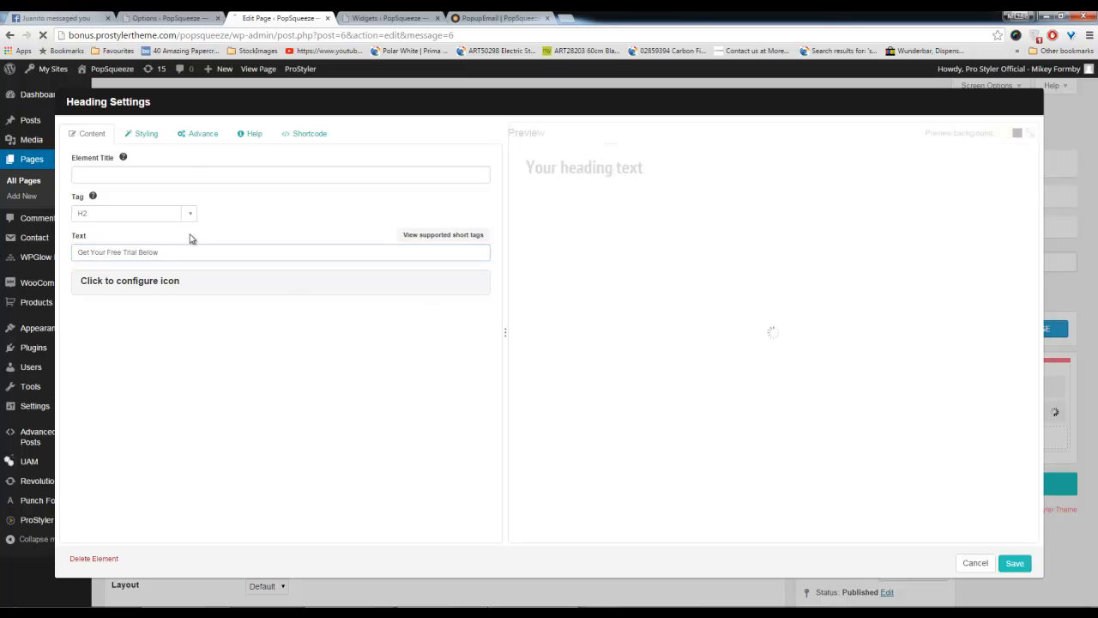
Center the heading and give it a custom font, using Lato from Google fonts
click(144, 141)
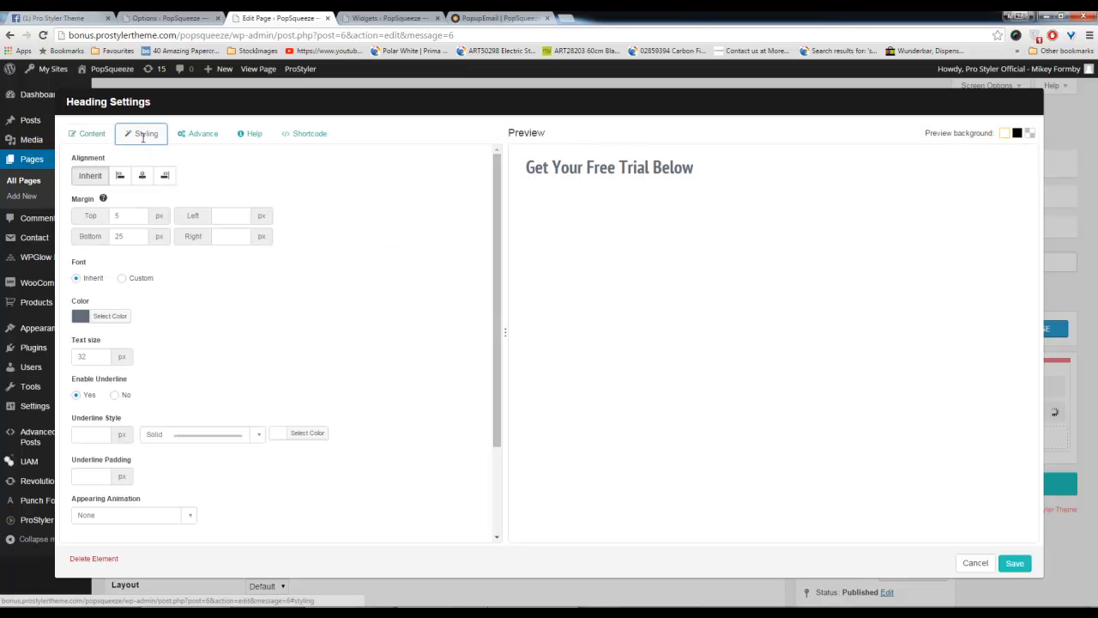
click(143, 175)
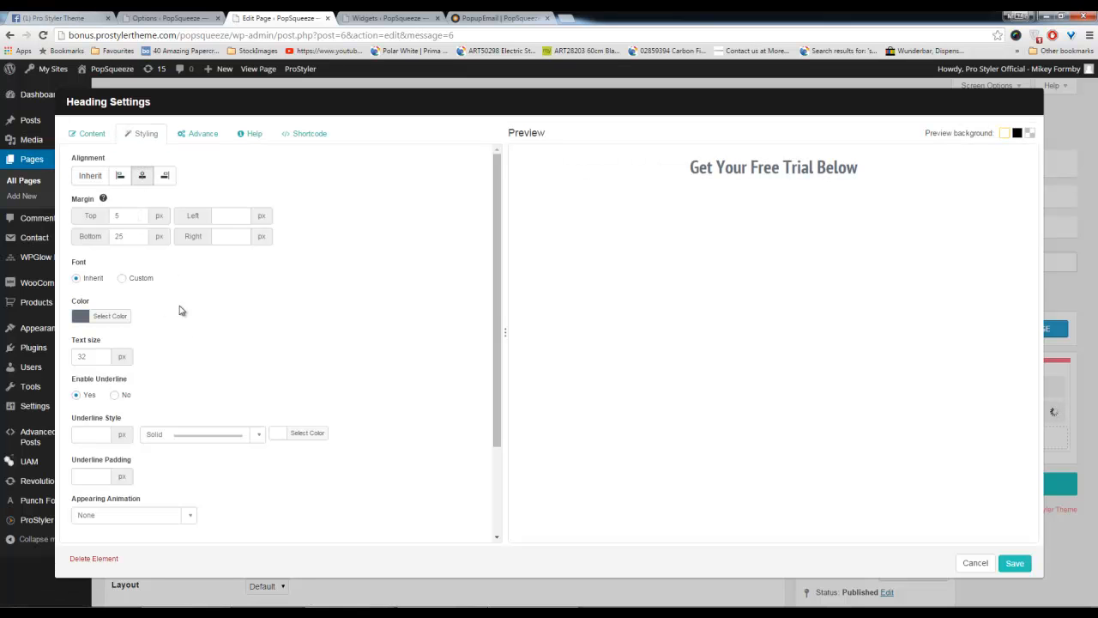
click(122, 279)
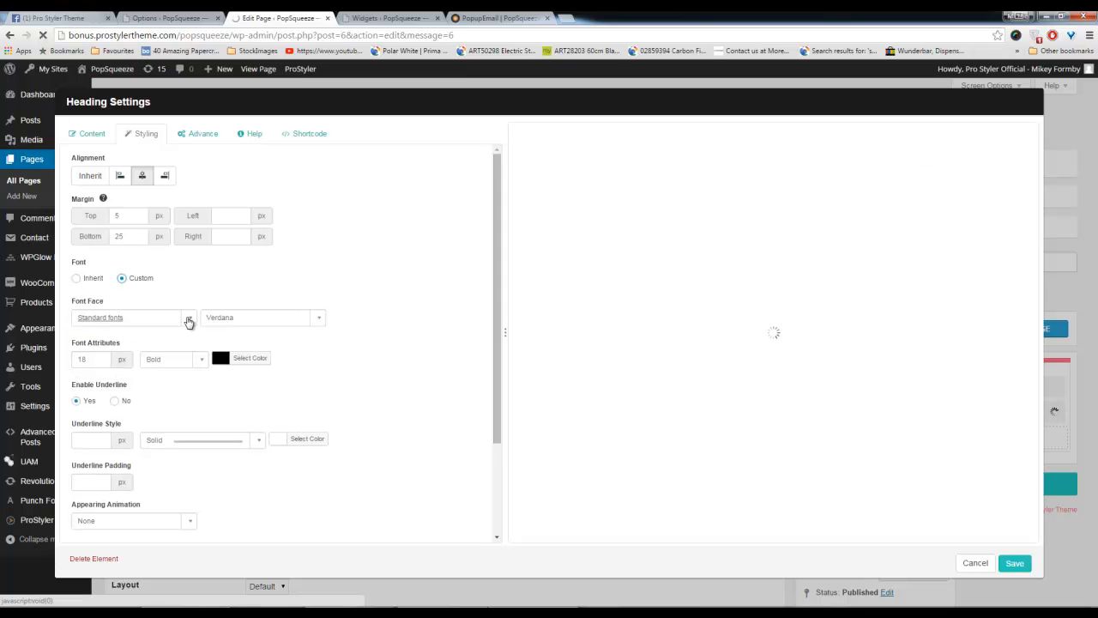
click(189, 322)
click(135, 355)
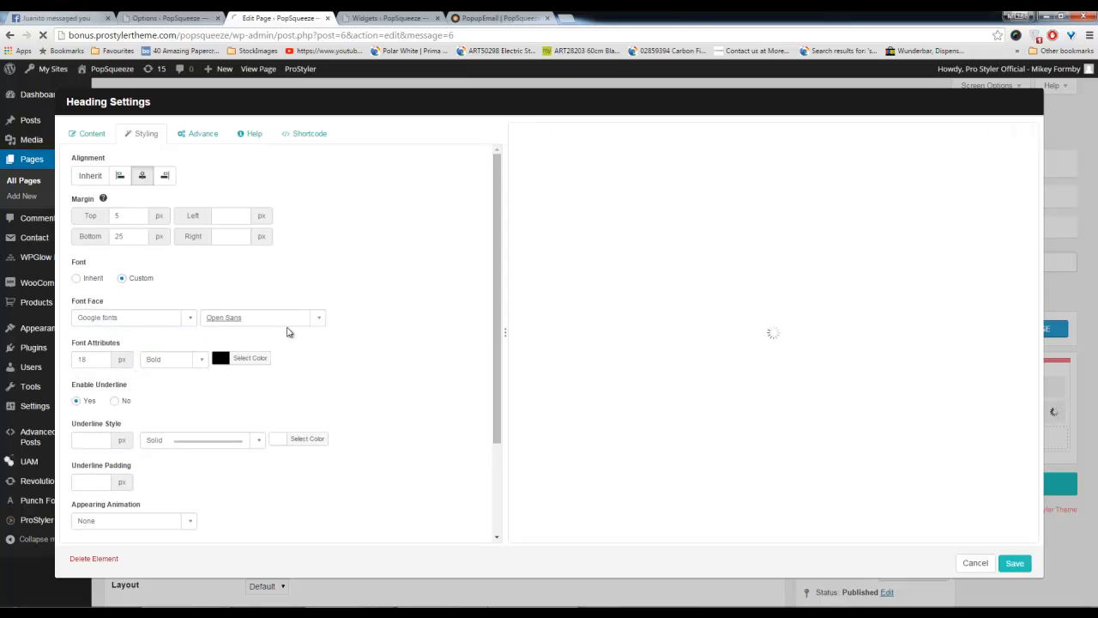
click(319, 319)
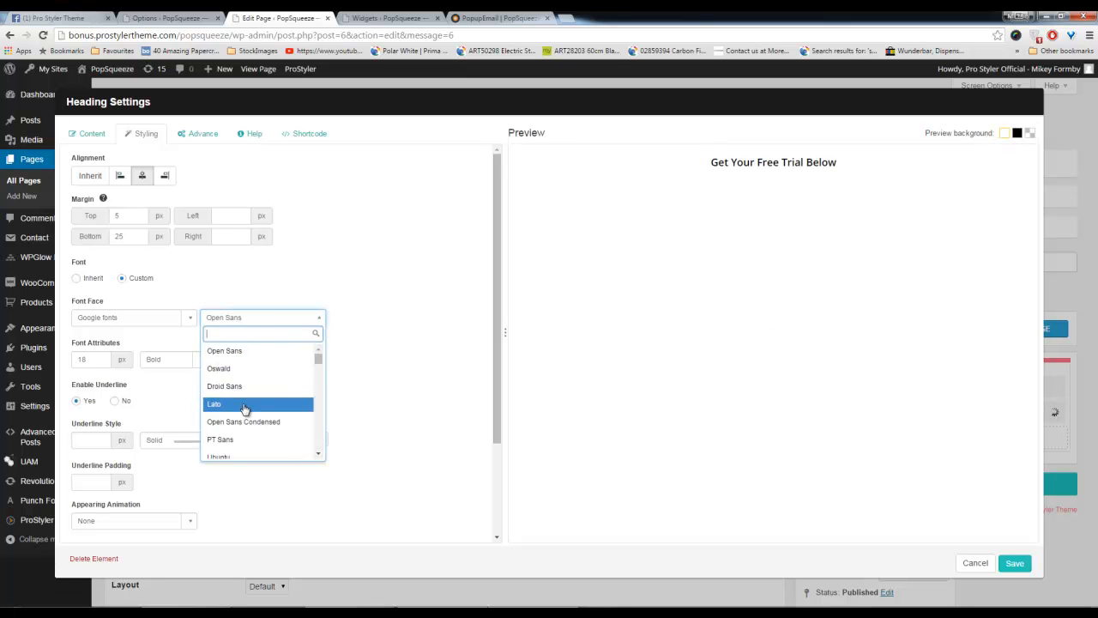
click(277, 402)
Set the heading's font size to 30 px and its color to dark grey #444444
drag(94, 360, 40, 368)
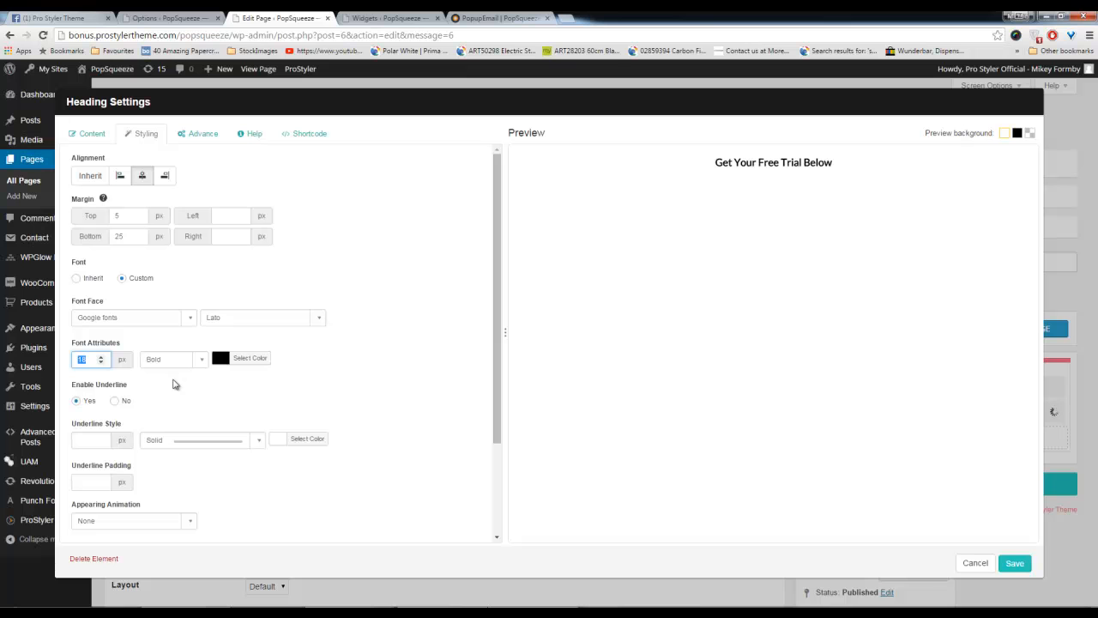
text(30)
click(333, 390)
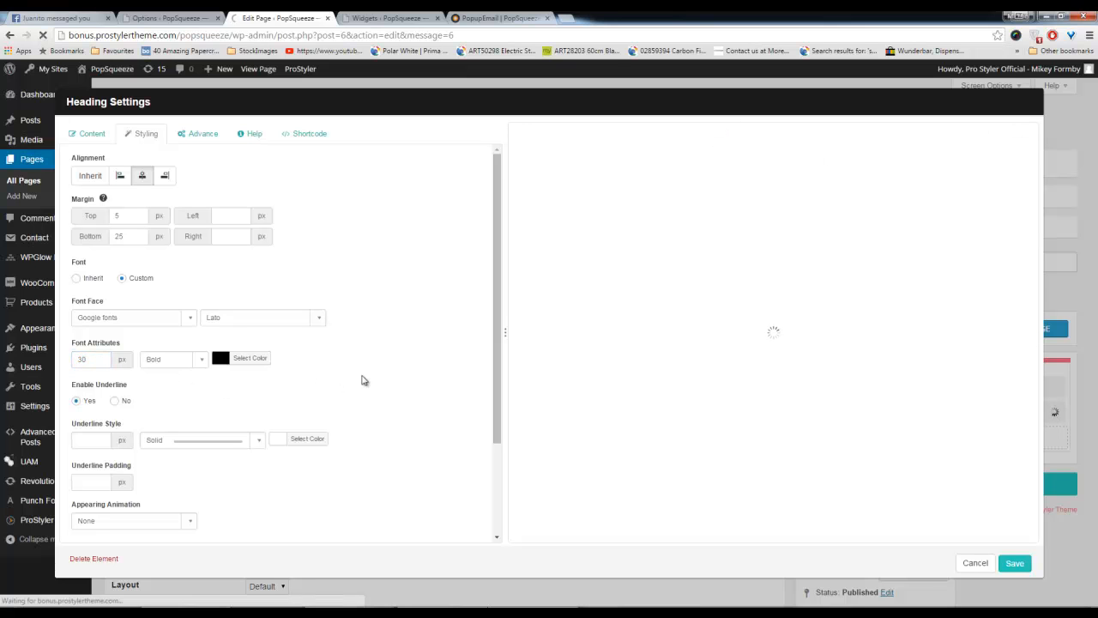
click(242, 361)
drag(219, 453, 206, 434)
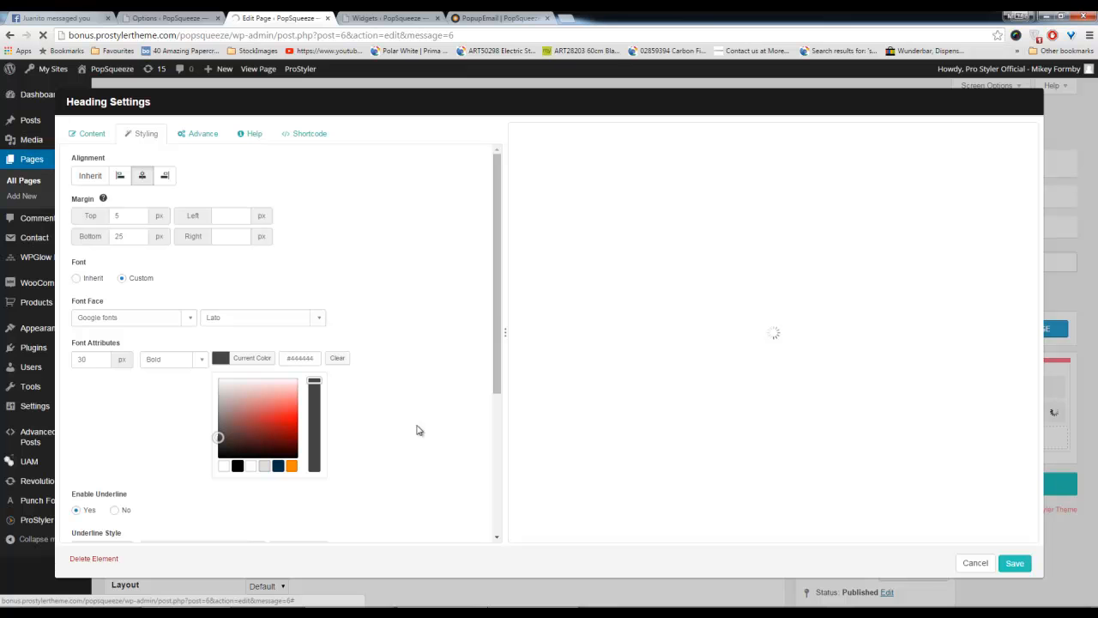
click(399, 442)
Set the heading's bottom margin to 10 px, and save the element and the page to check the live version
drag(126, 236, 111, 236)
text(10)
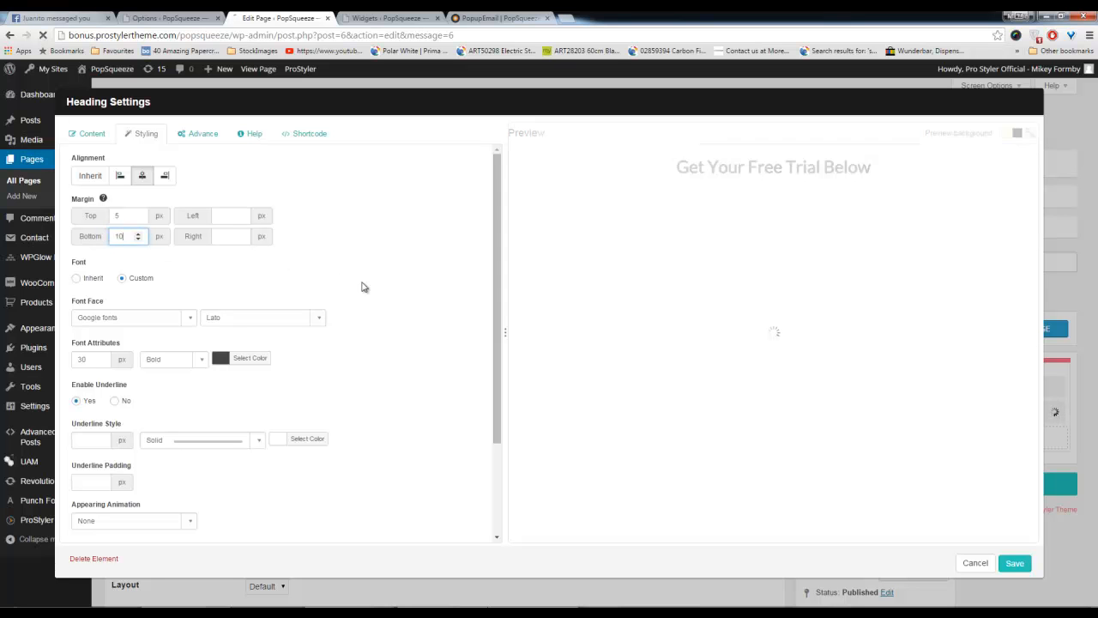
click(1012, 562)
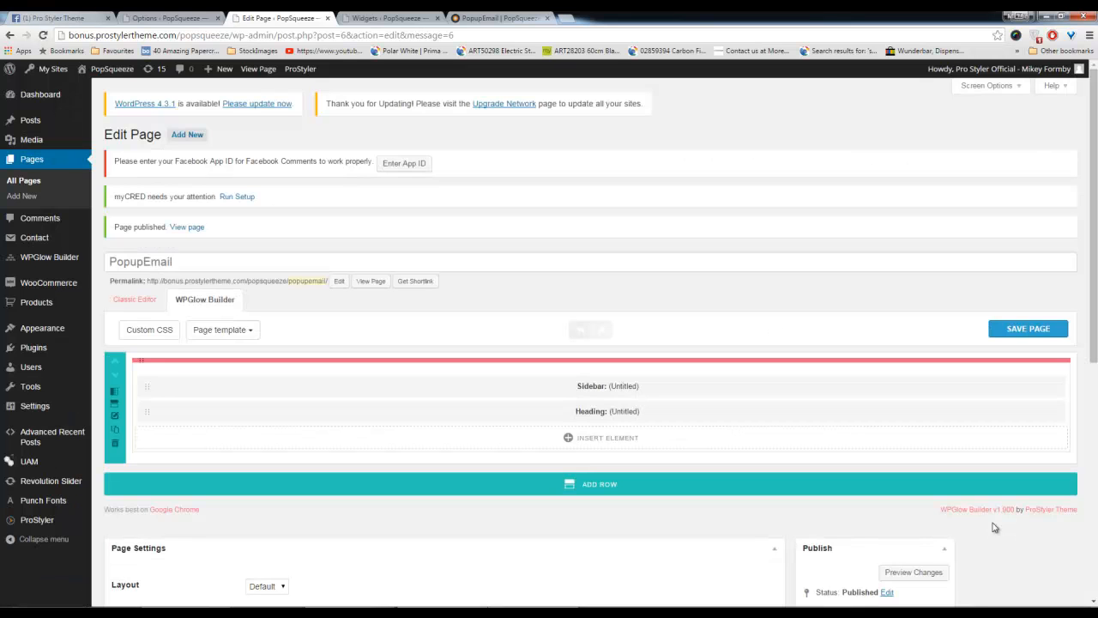
click(1014, 328)
click(470, 15)
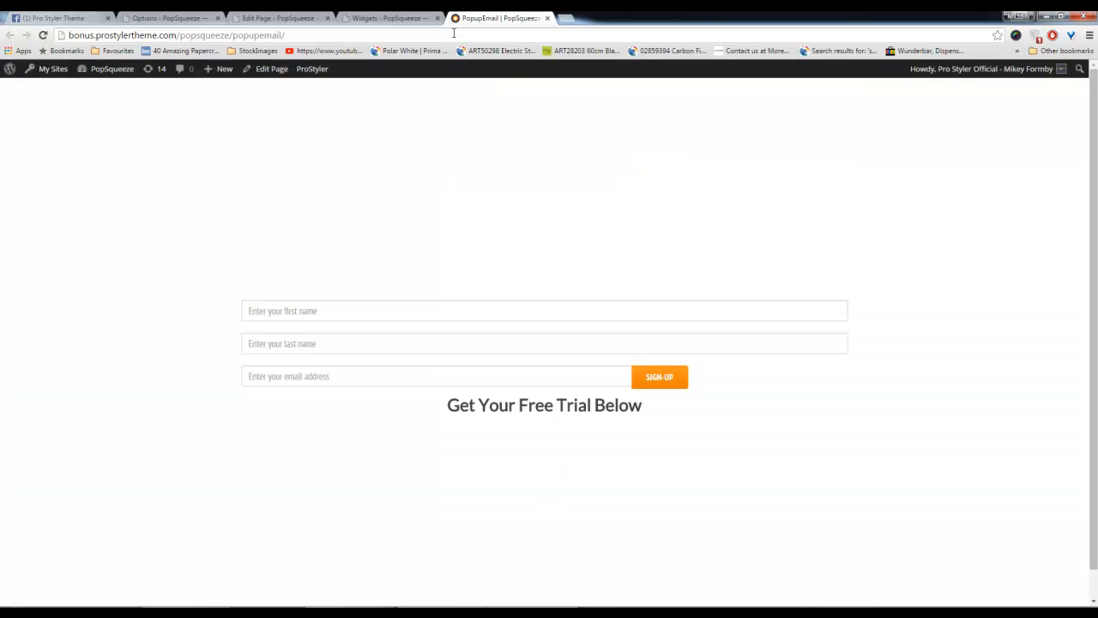
Move the Heading element above the Sidebar element, and save the page to check it live
click(270, 18)
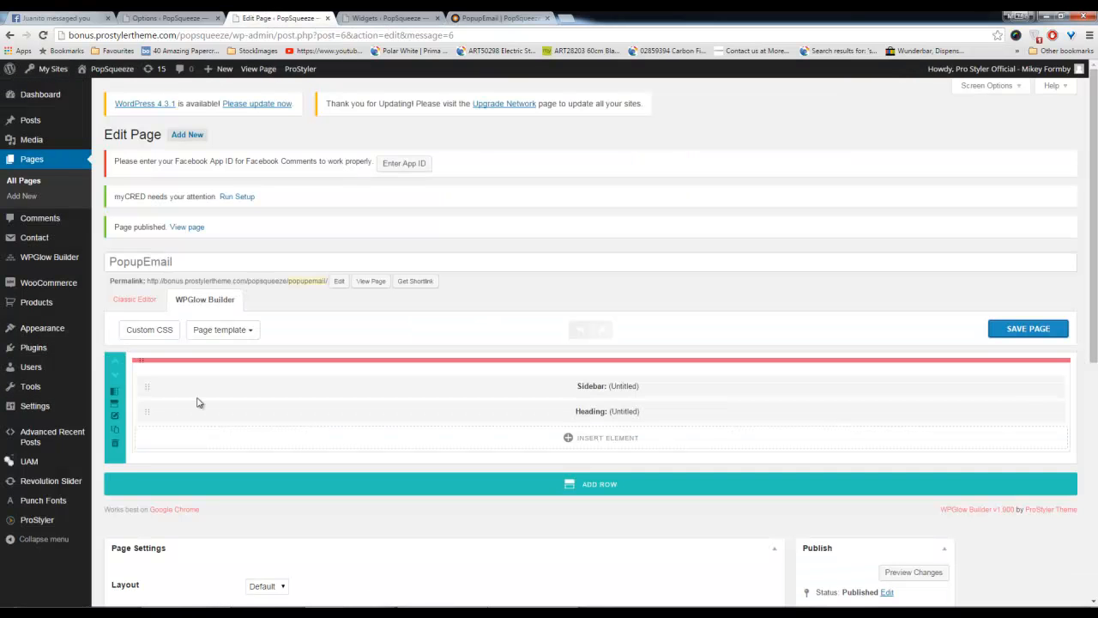
drag(147, 373, 147, 380)
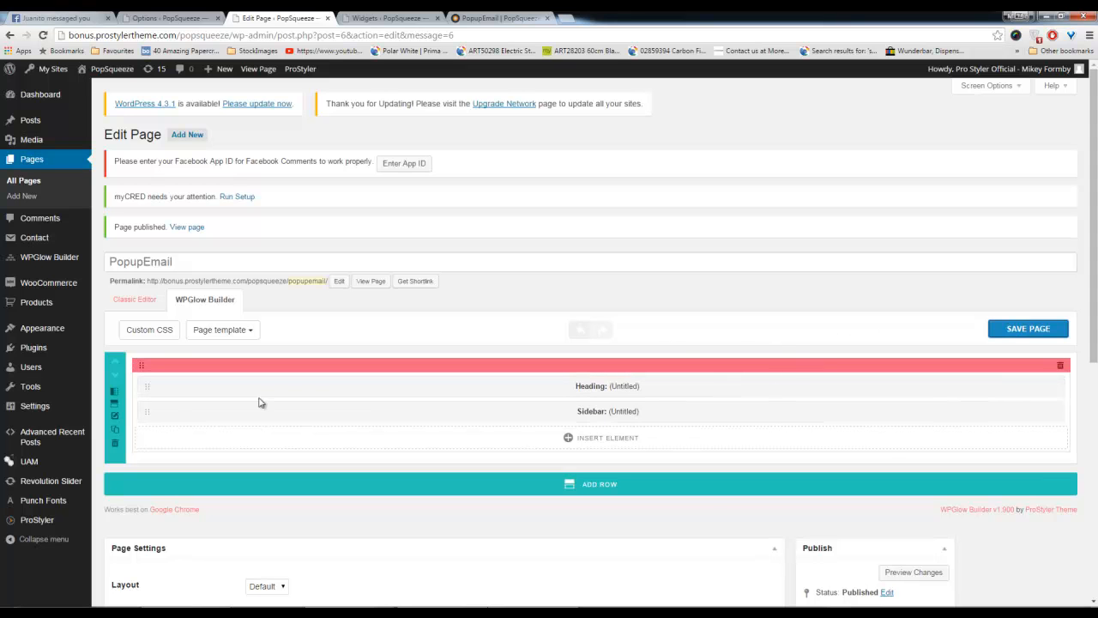
click(1024, 333)
click(487, 17)
key(F5)
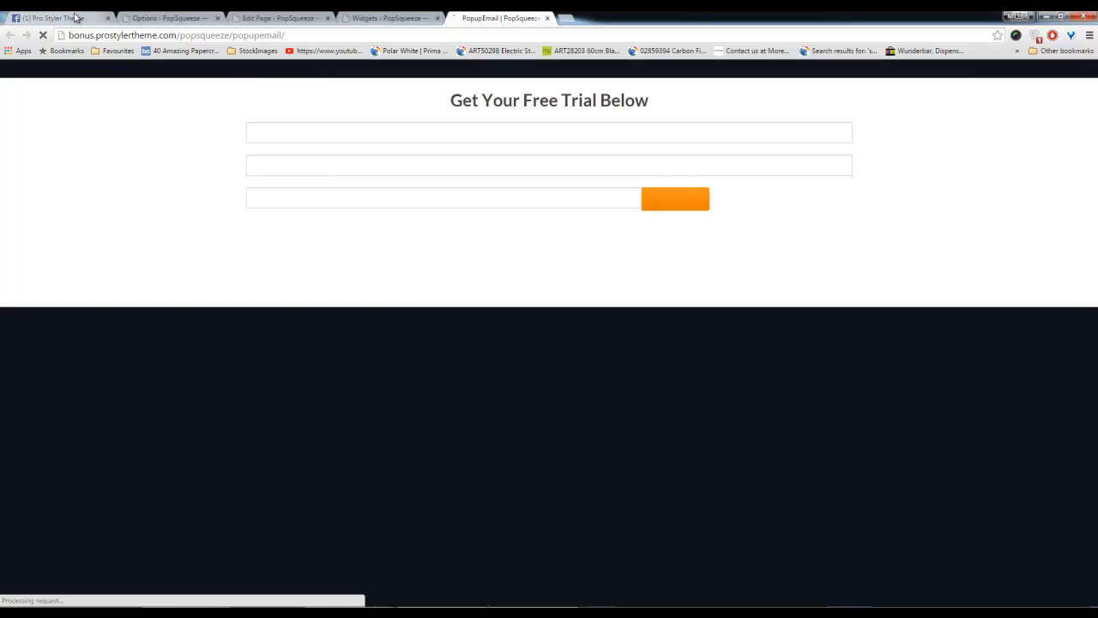
Pin the Facebook tab and review the yoga opt-in box used as the reference design
right_click(74, 16)
click(98, 68)
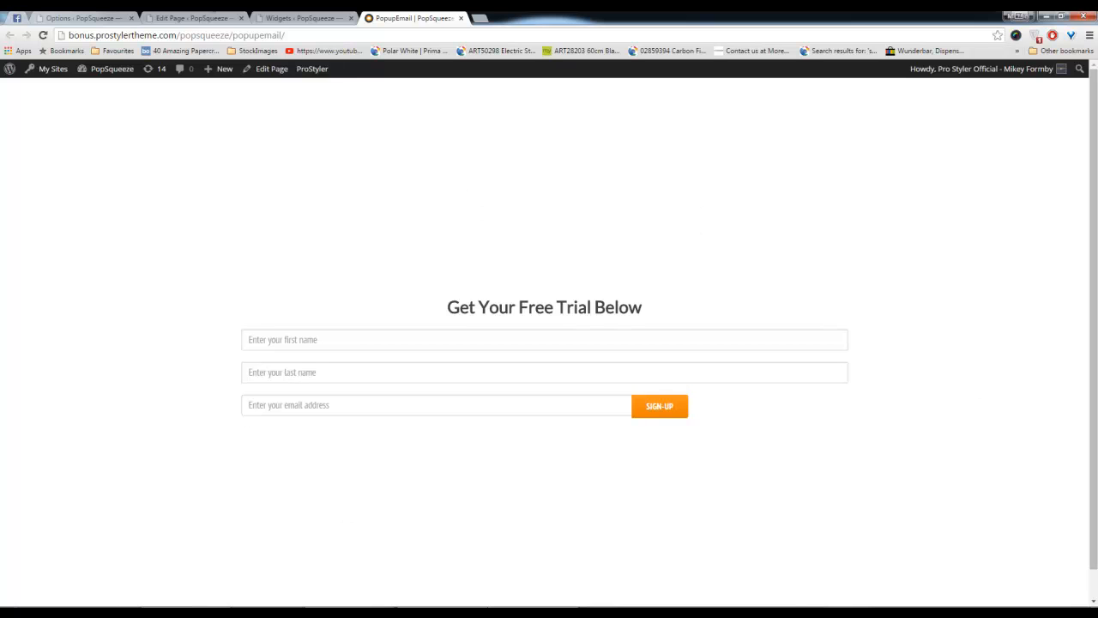
click(17, 19)
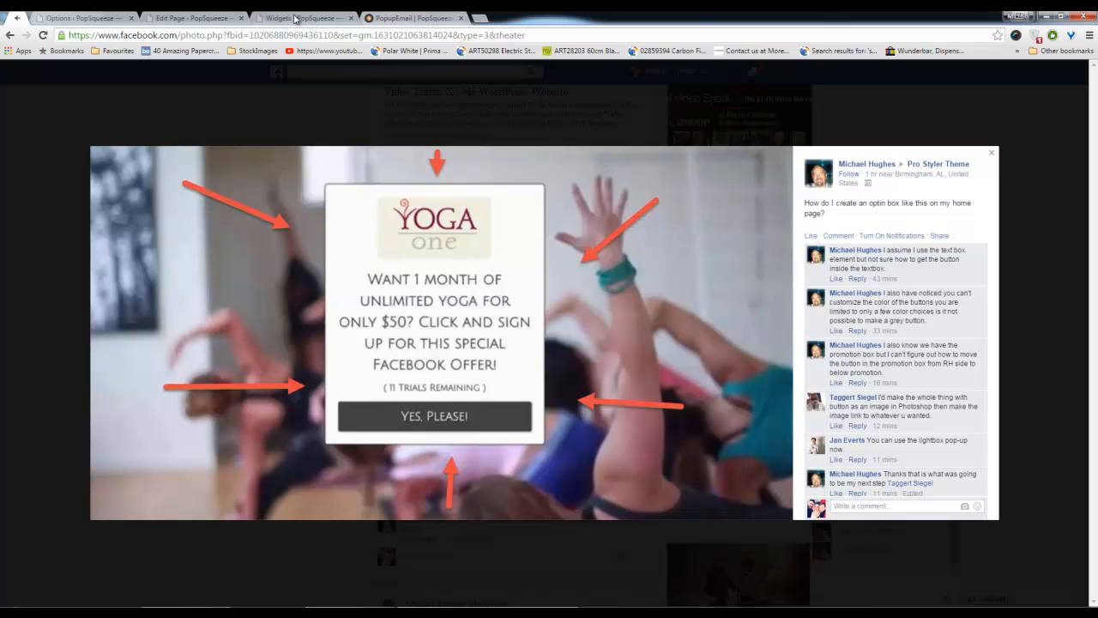
Reorder the page editing tab after the Widgets tab and start a new page titled "SqueezePop1"
drag(197, 19, 329, 55)
click(24, 196)
click(532, 153)
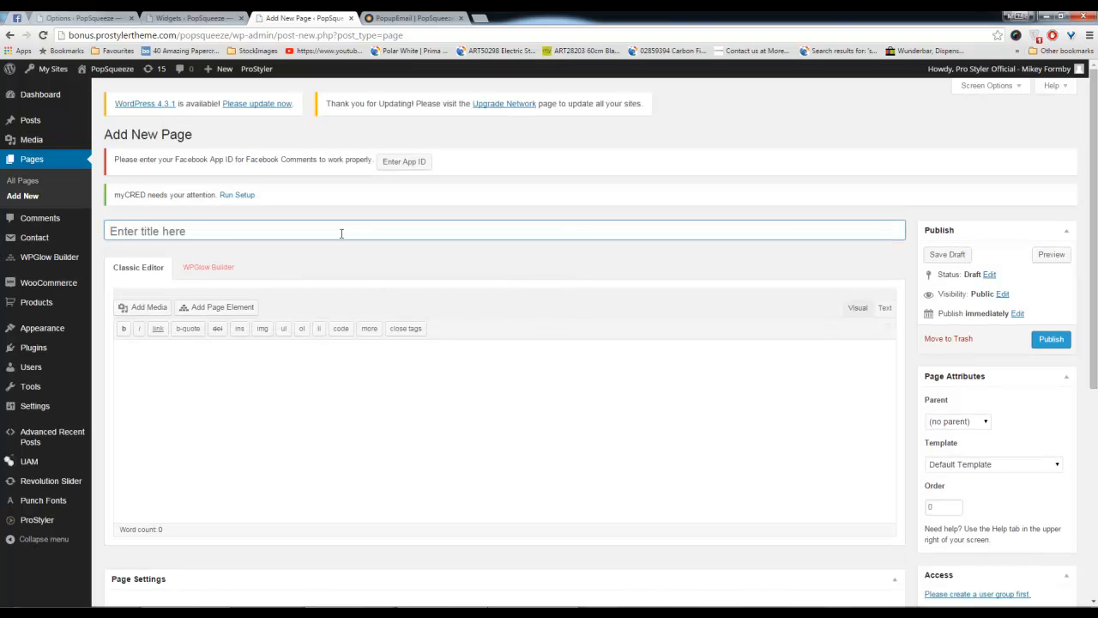
text(SqueezePop1)
Switch the SqueezePop1 page to WPGlow Builder and add a single-column row, checking the Facebook reference image
click(221, 269)
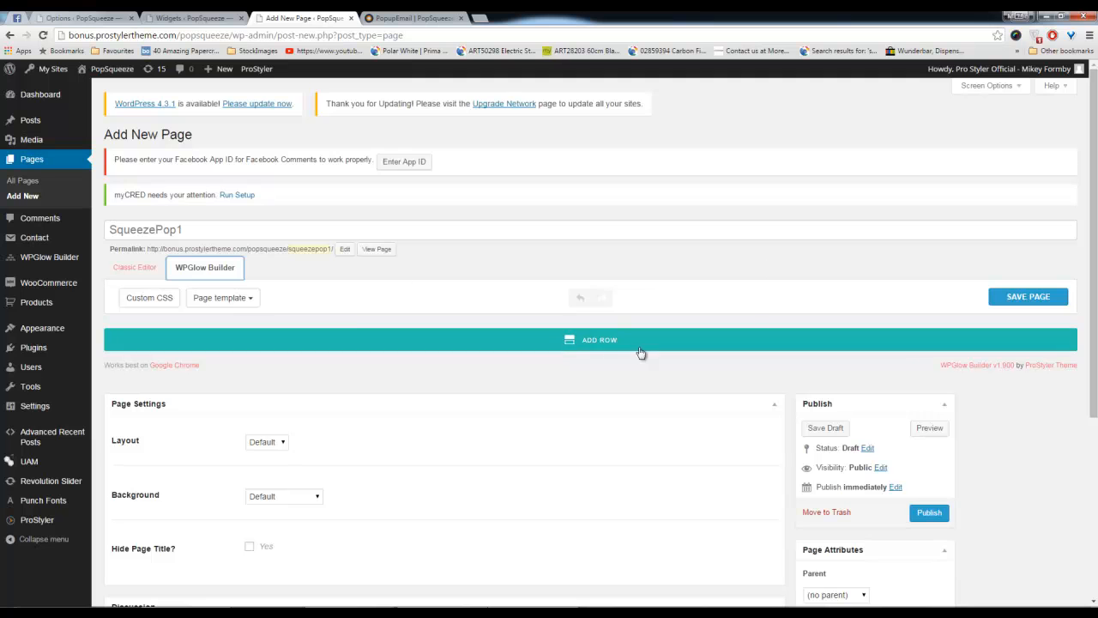
click(573, 344)
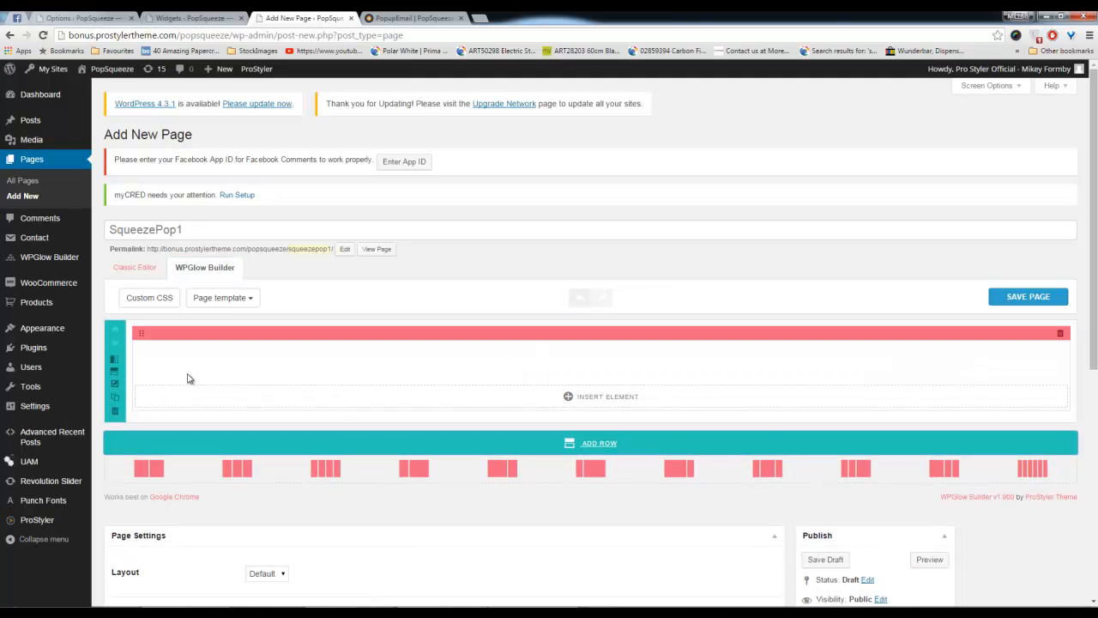
click(17, 19)
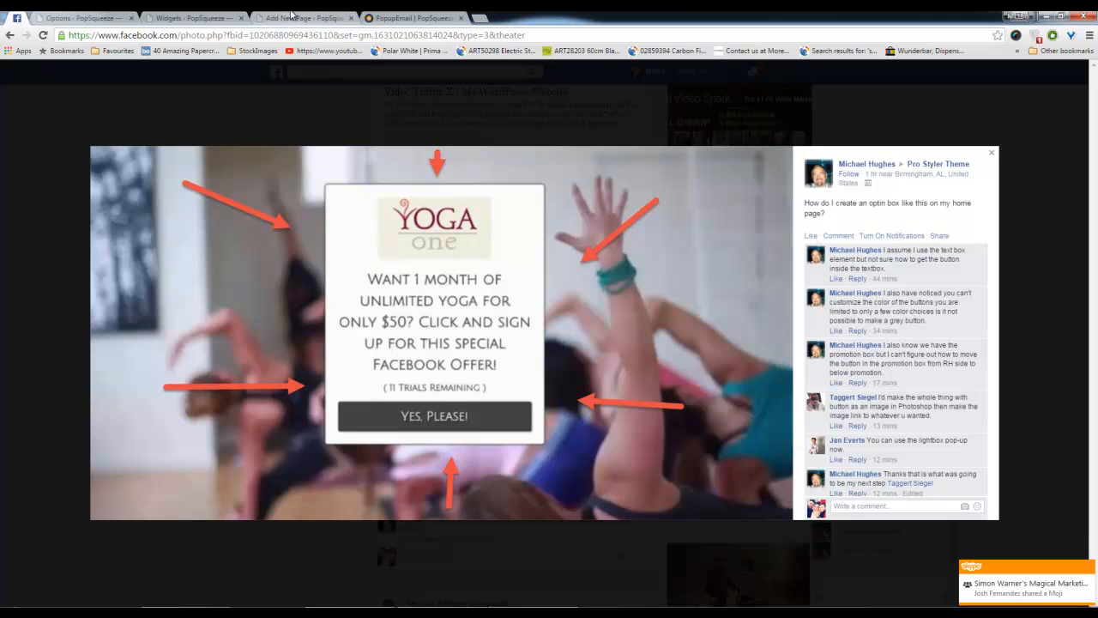
Set the SqueezePop1 row to full width with boxed content, window height with centered content, and an image background
click(292, 17)
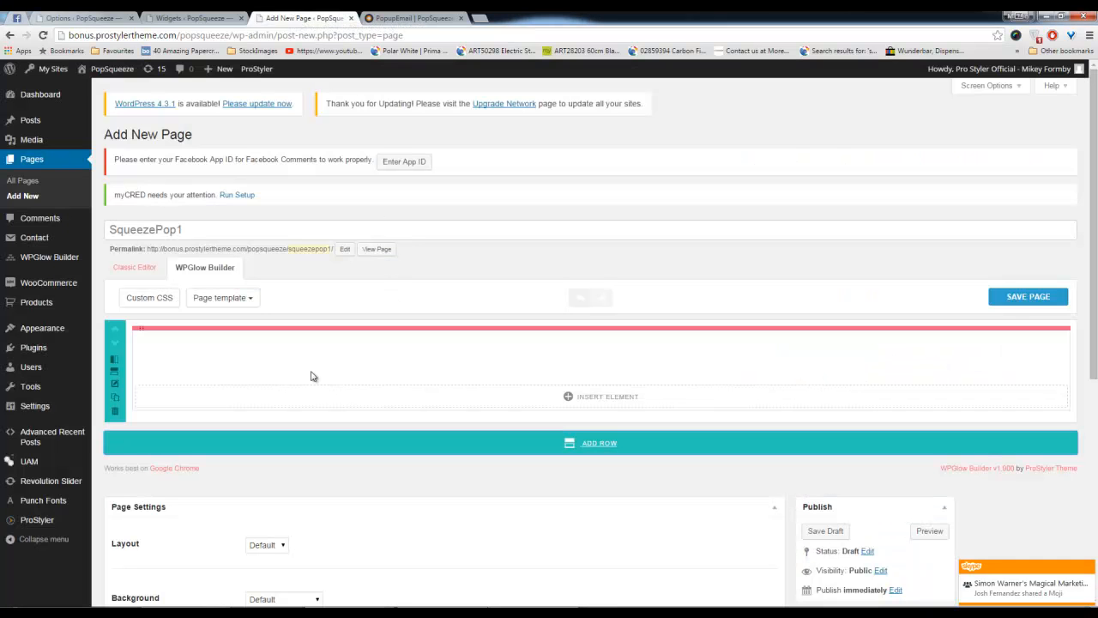
click(116, 384)
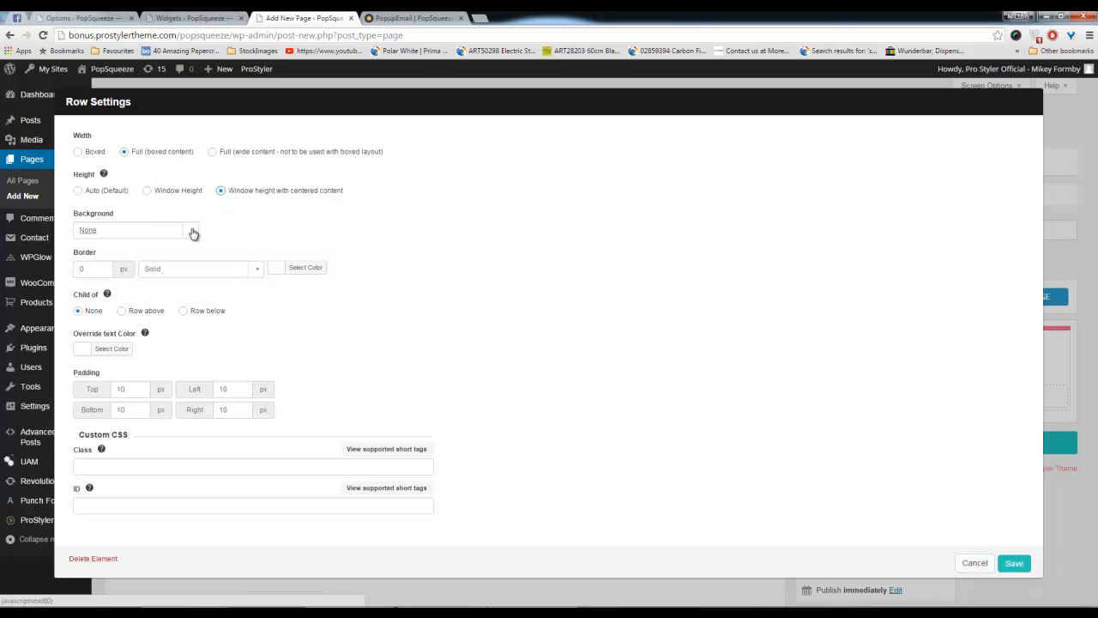
click(192, 232)
click(122, 319)
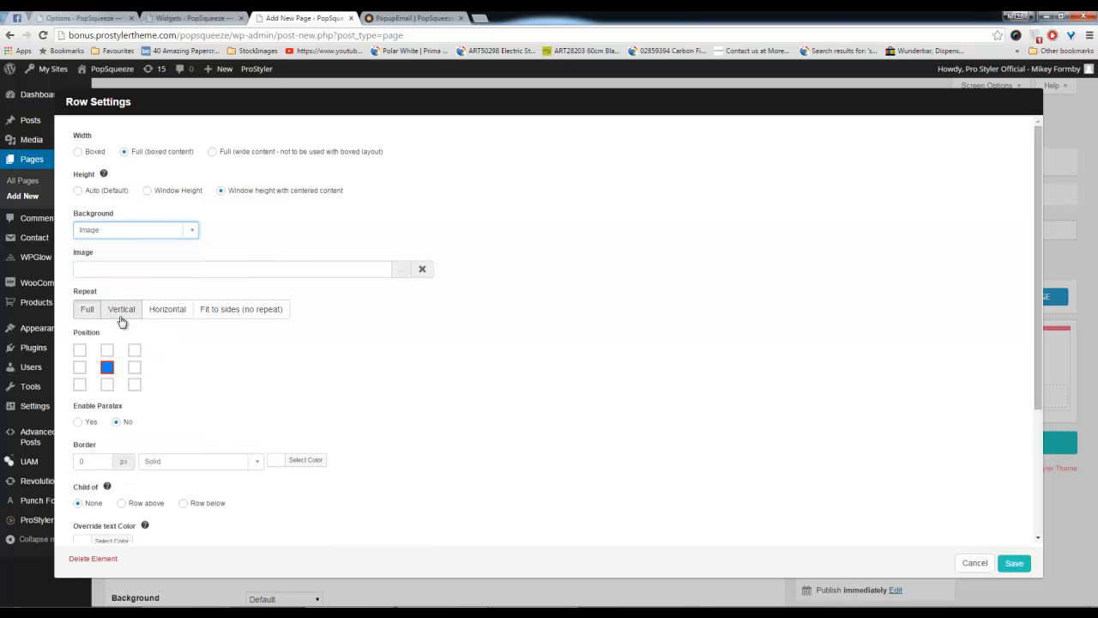
Upload nichie3.jpg as the row's background image, set it to Fit to sides (no repeat), and save the row settings
click(398, 275)
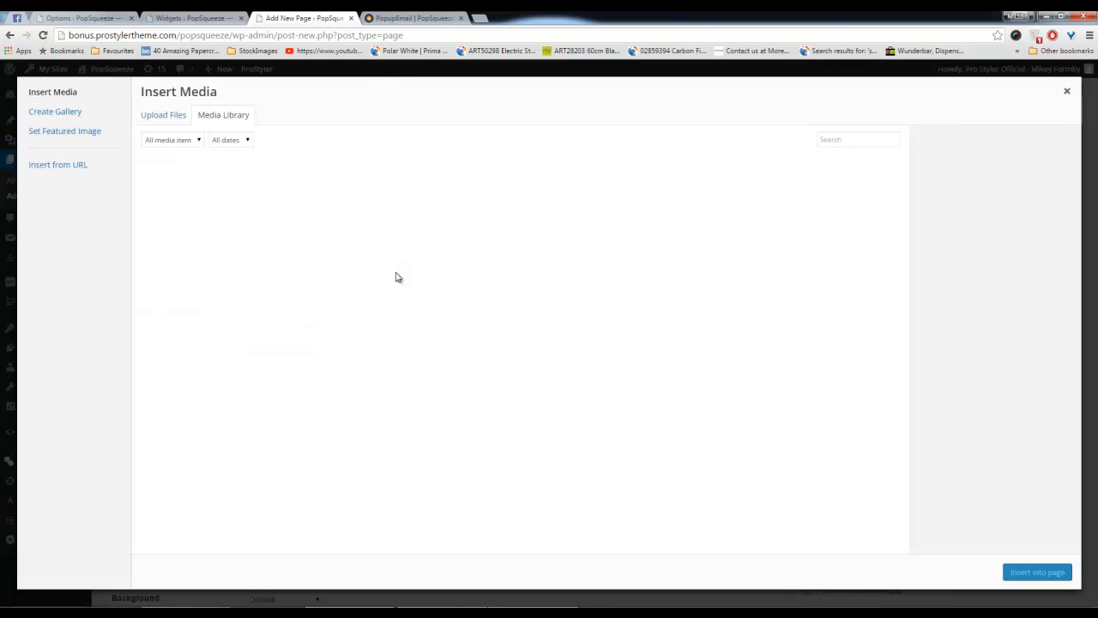
click(531, 342)
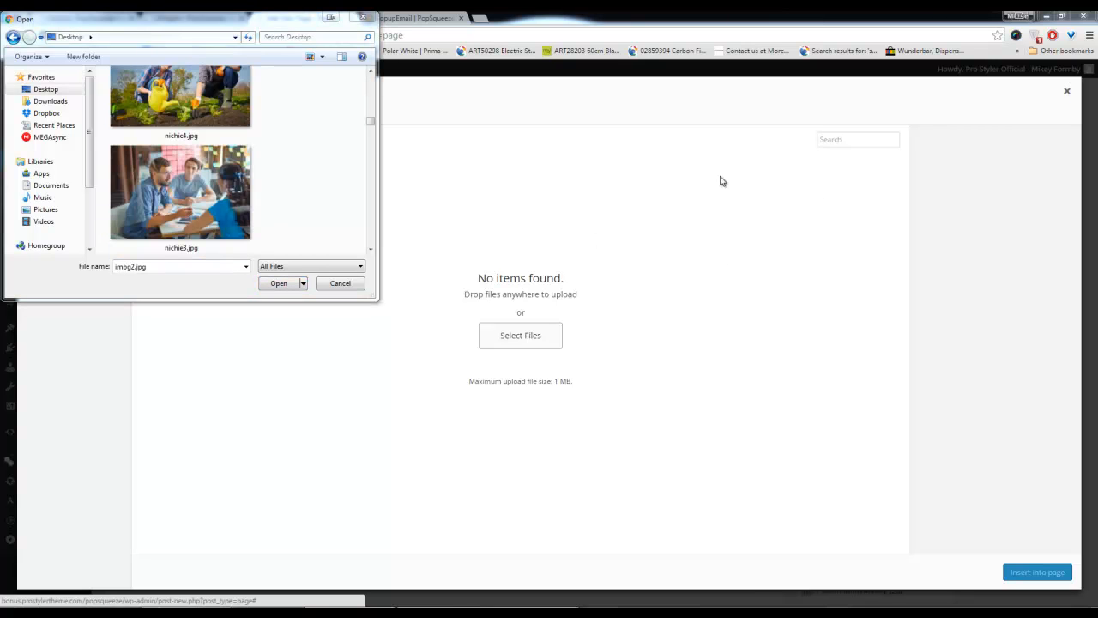
double_click(172, 193)
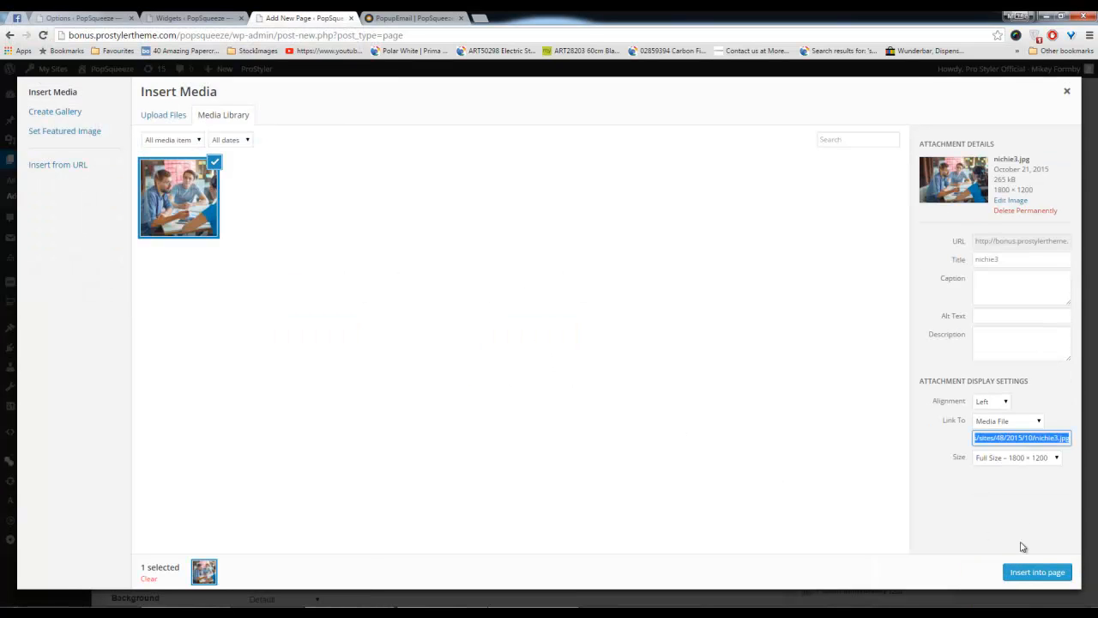
click(1035, 572)
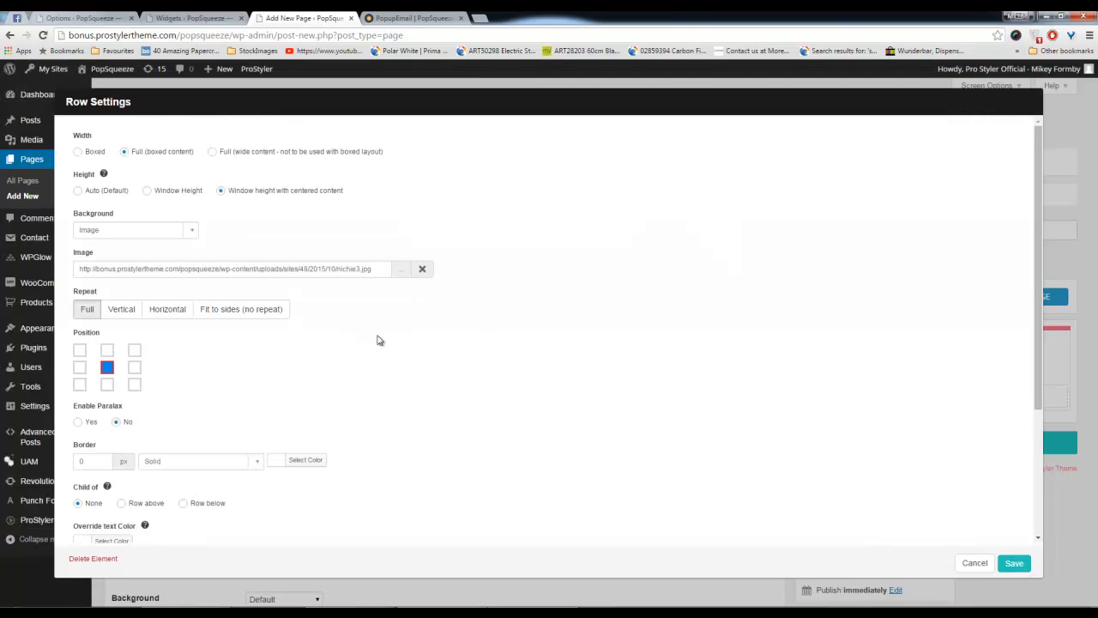
click(241, 314)
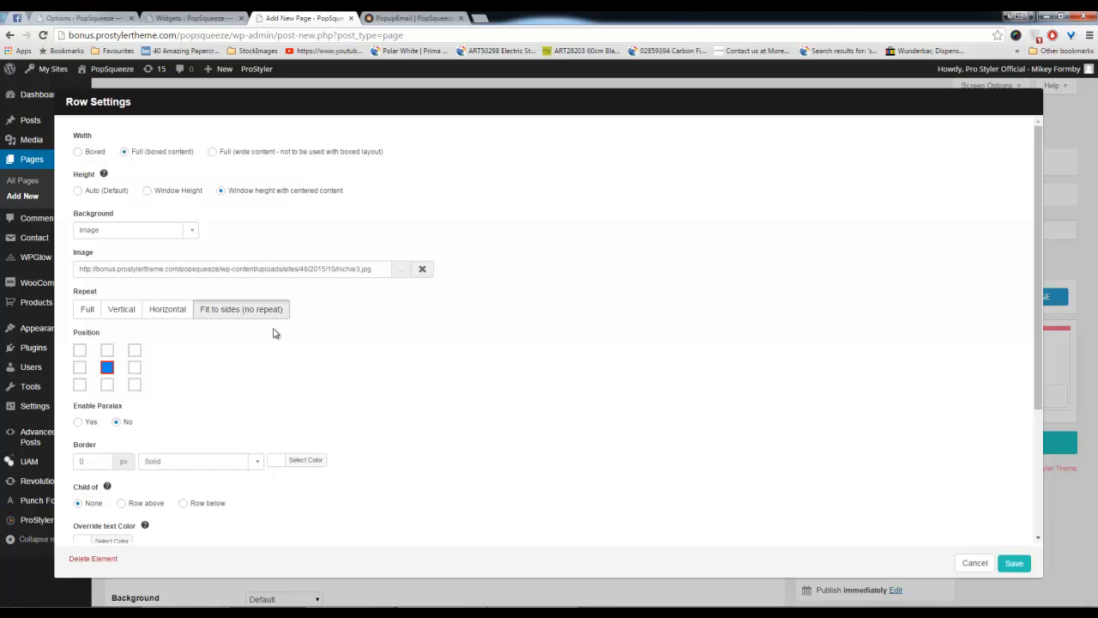
click(1013, 563)
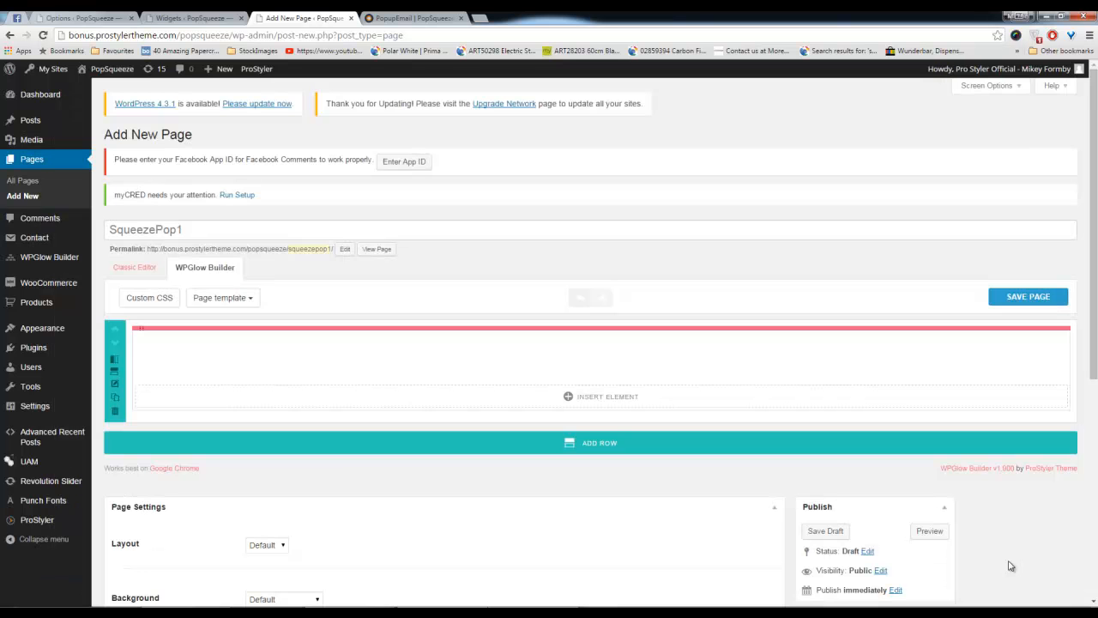
Assign the Blank Page Template to the SqueezePop1 page
scroll(812, 502, down, 3)
click(831, 483)
click(836, 503)
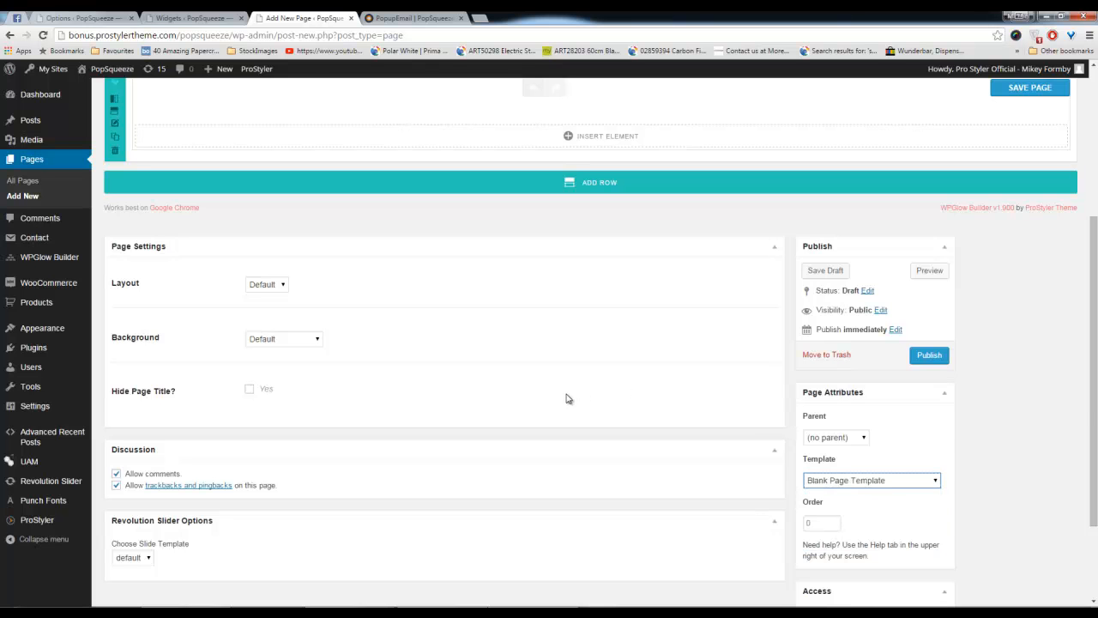
scroll(566, 397, up, 3)
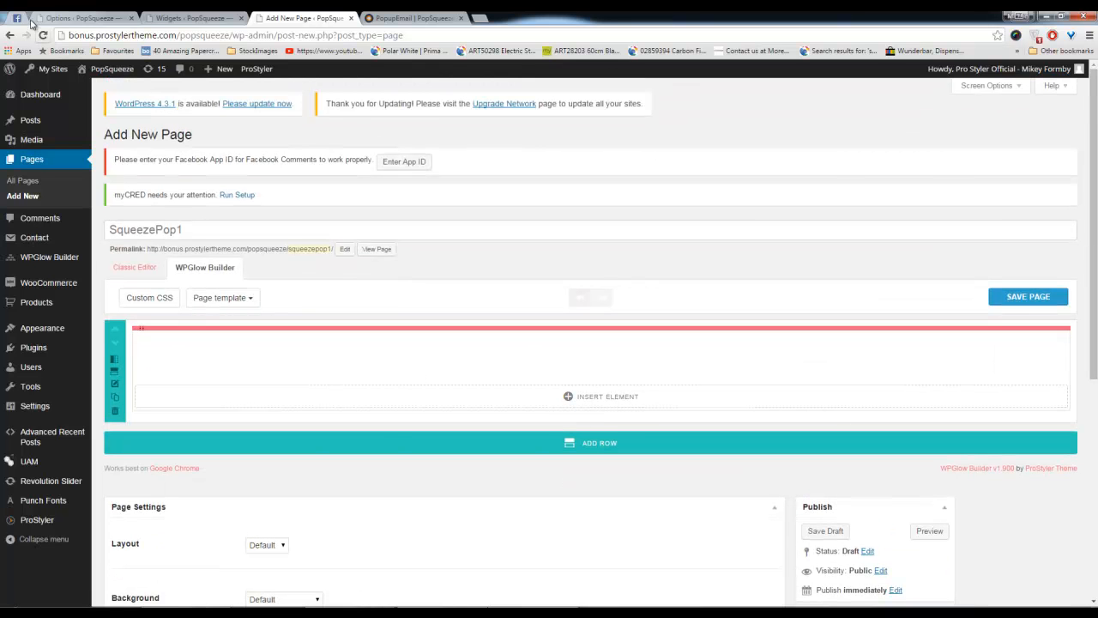
Check the Facebook reference image and split the SqueezePop1 row into three columns
click(17, 19)
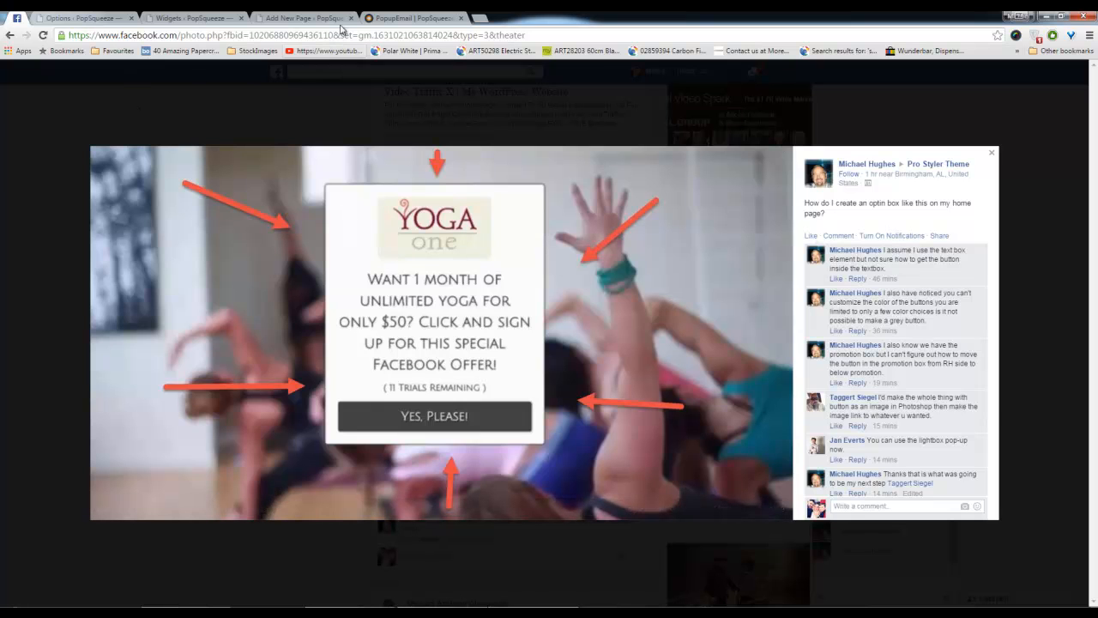
click(300, 18)
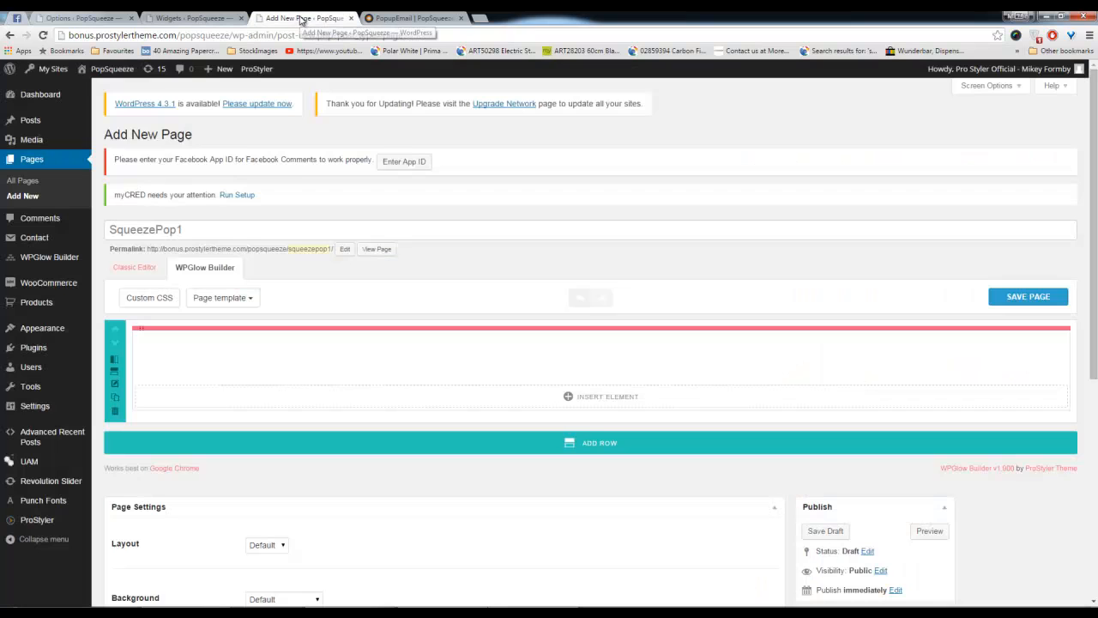
click(115, 365)
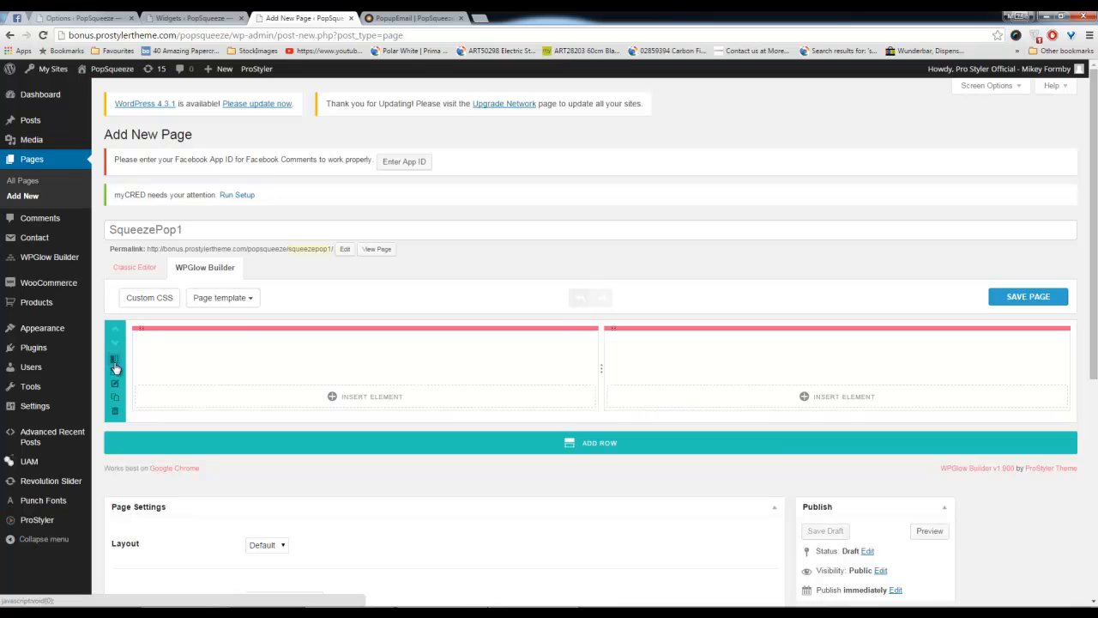
click(115, 366)
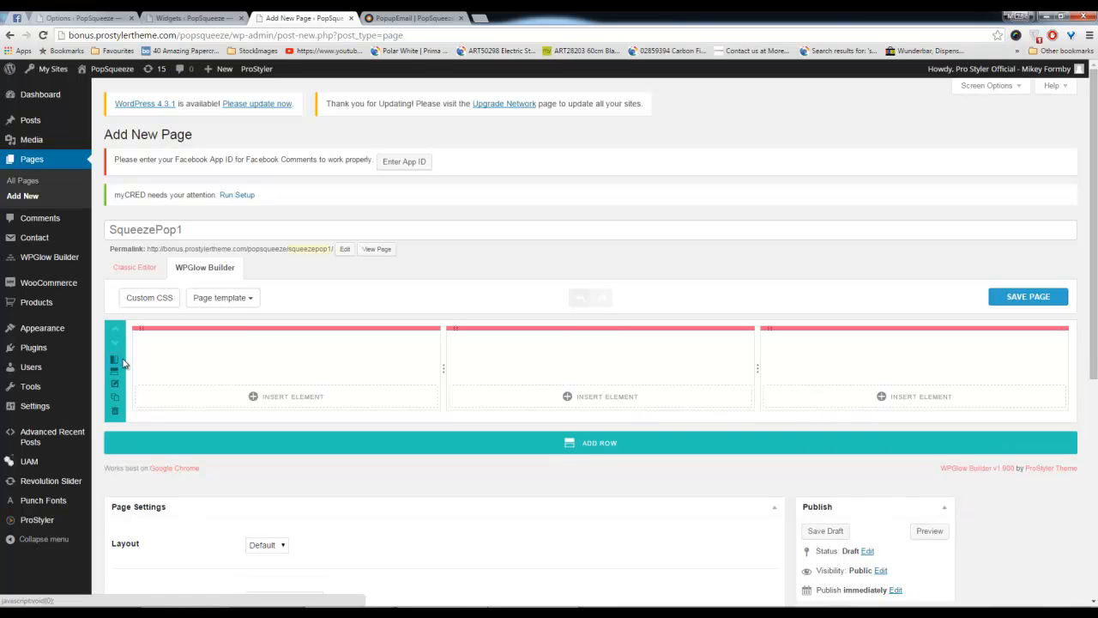
Resize the columns so the middle one spans about half the row, with equal narrower columns on either side
drag(444, 370, 290, 369)
drag(756, 365, 727, 375)
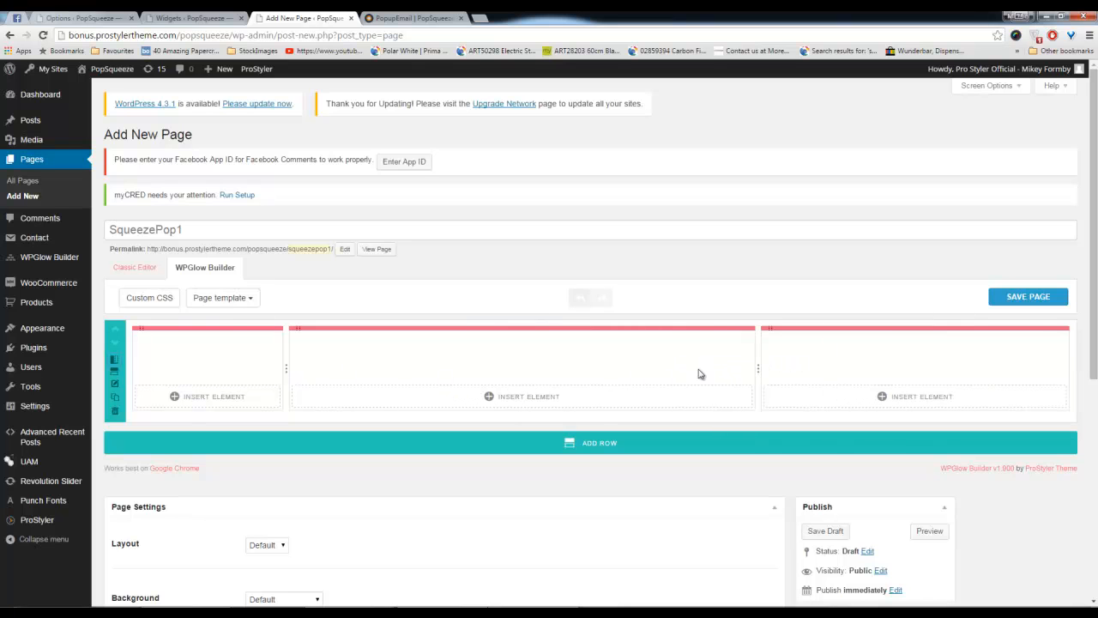
drag(285, 369, 426, 368)
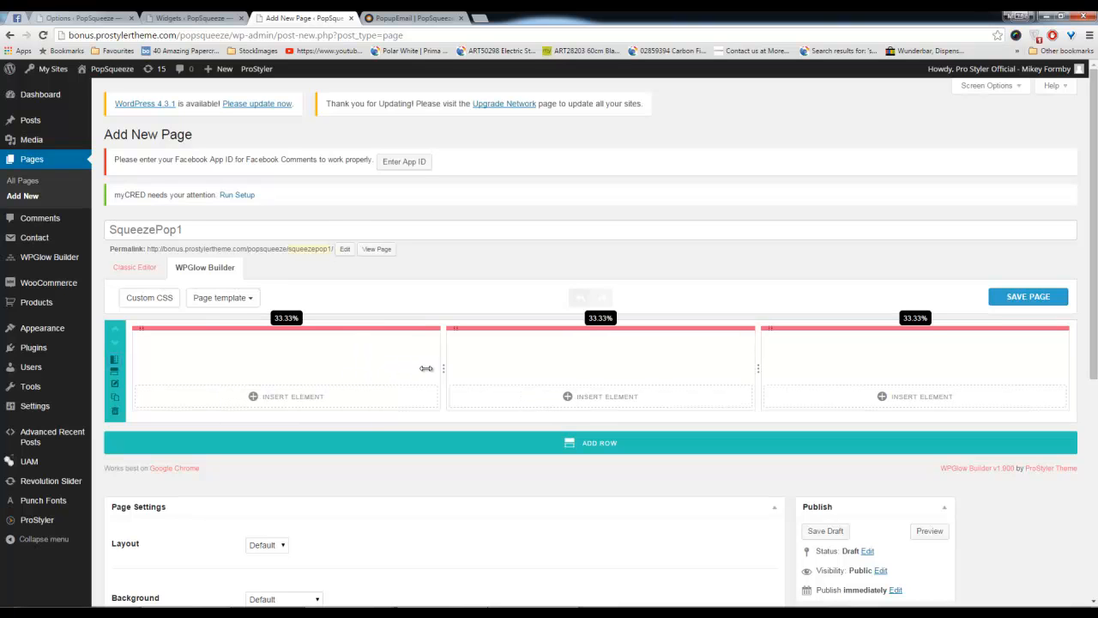
drag(418, 368, 395, 368)
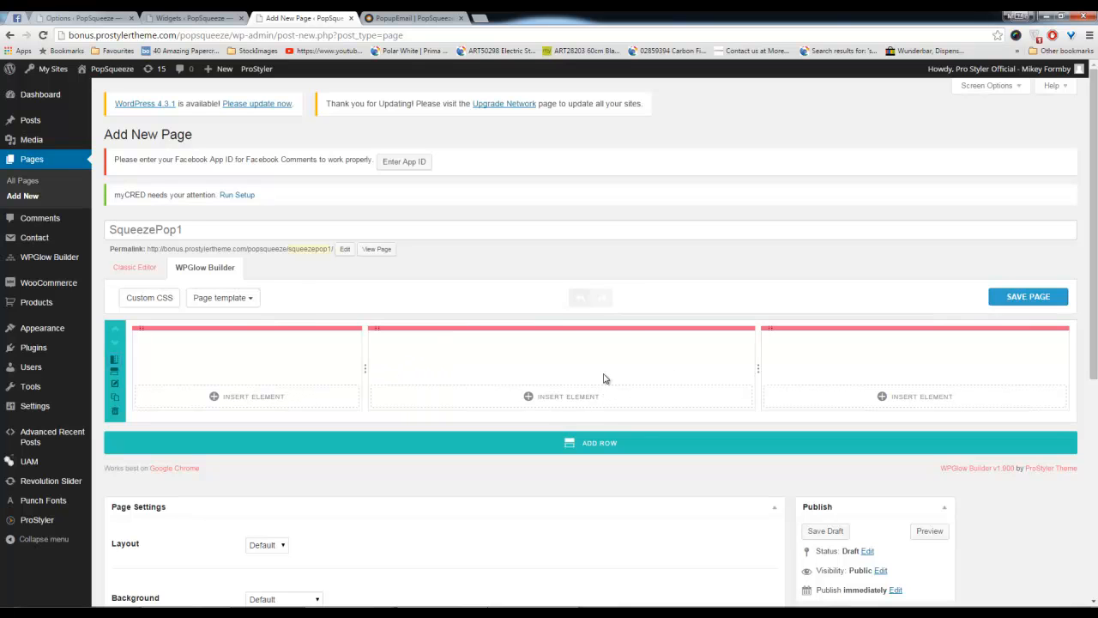
drag(758, 361, 814, 366)
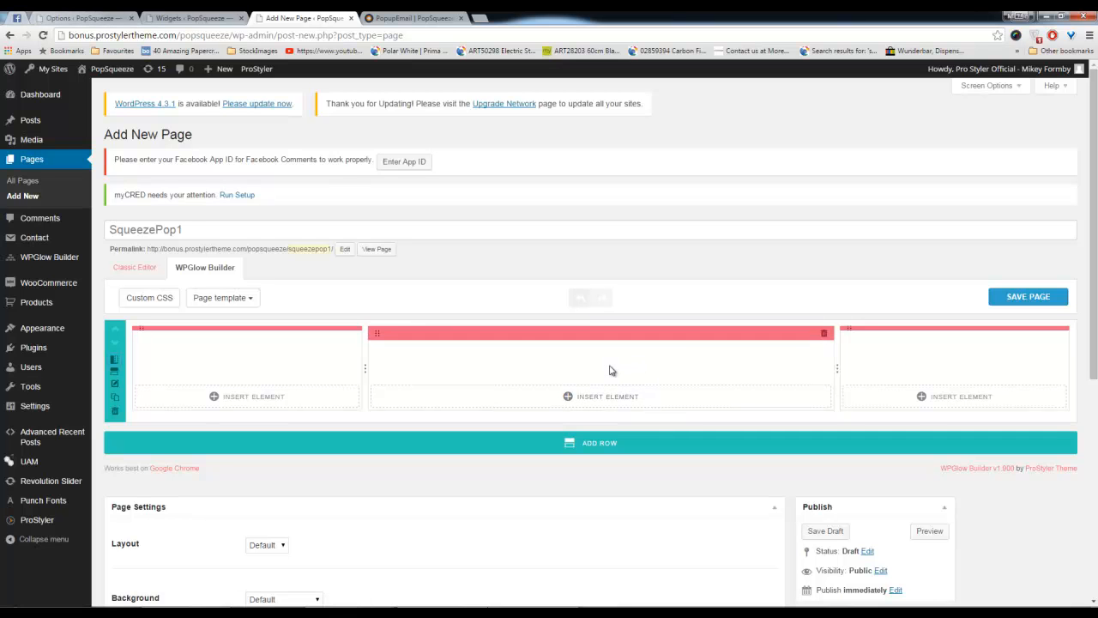
Recheck the yoga reference design, add an Image element to the middle column, and upload replogo.png for it
click(18, 17)
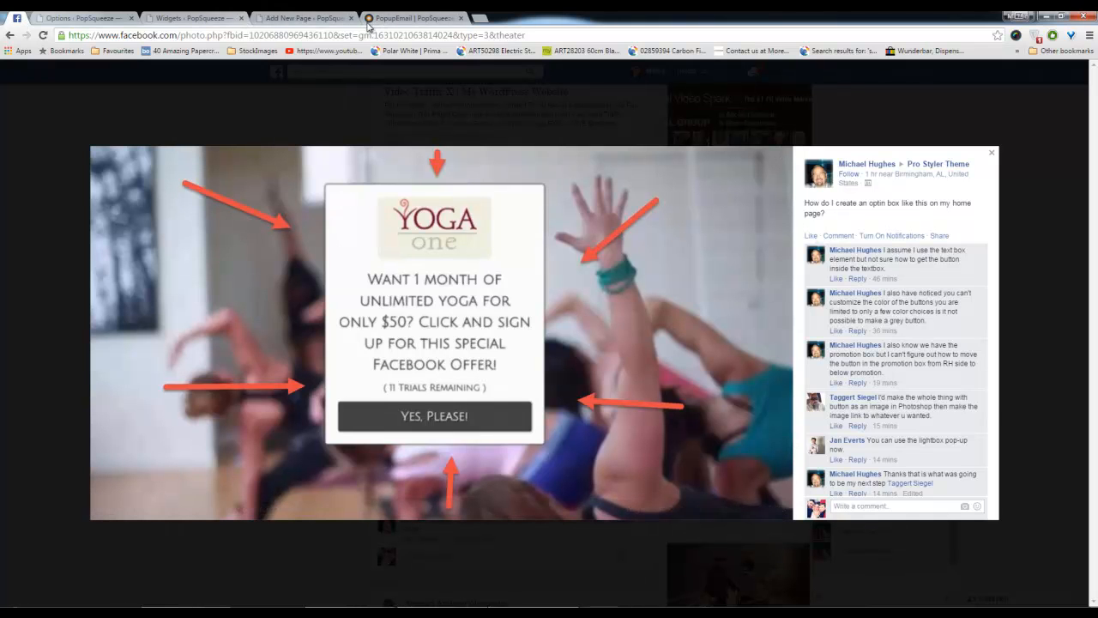
click(301, 18)
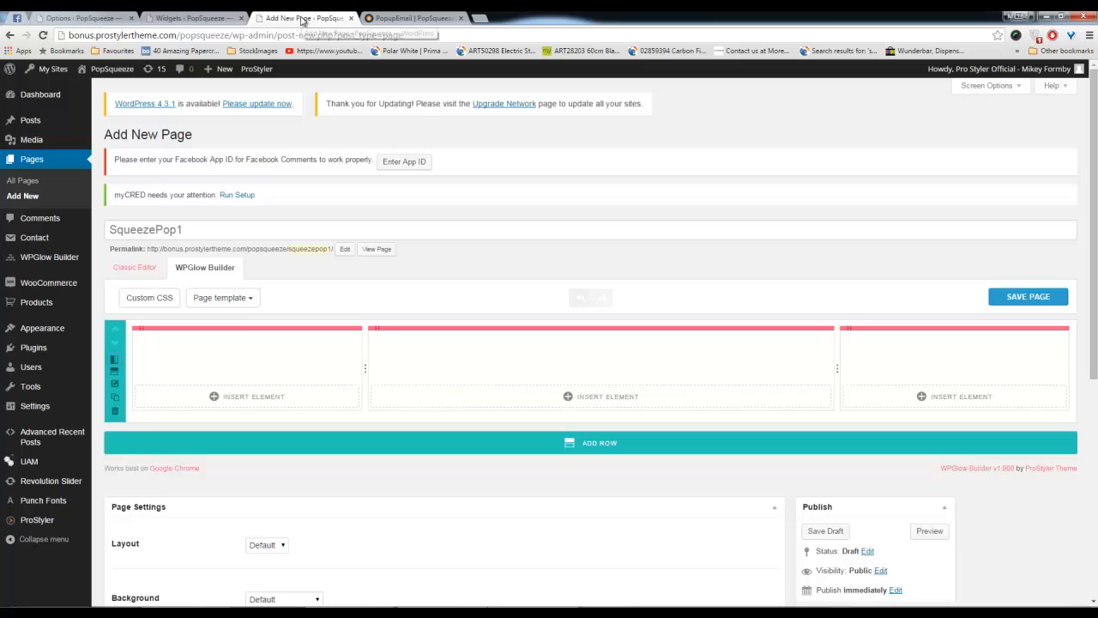
click(591, 400)
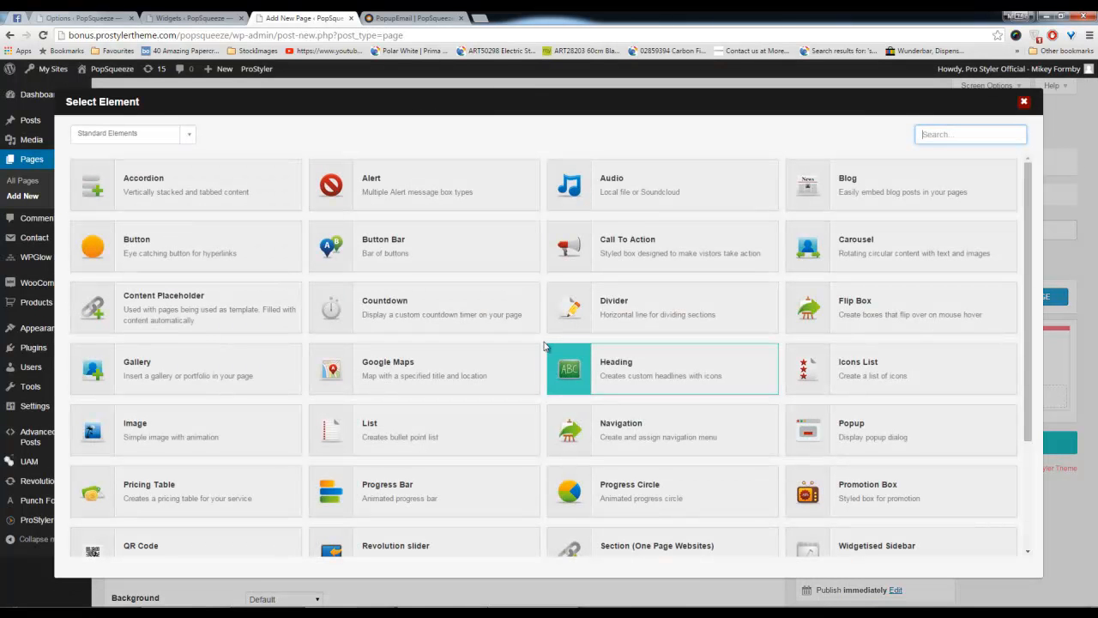
click(205, 429)
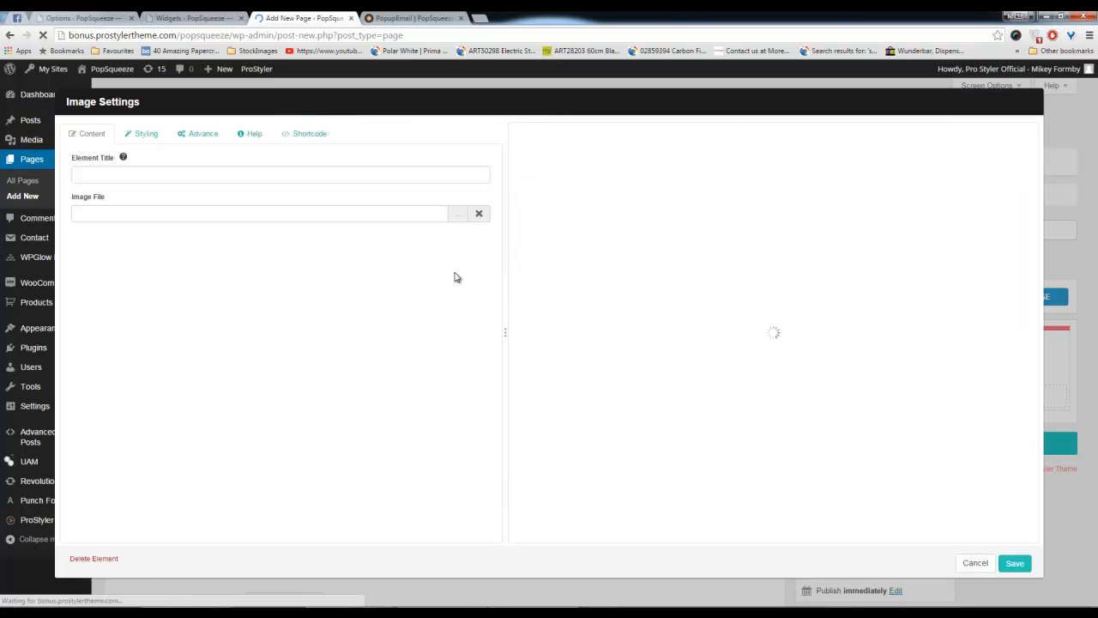
click(460, 223)
click(175, 116)
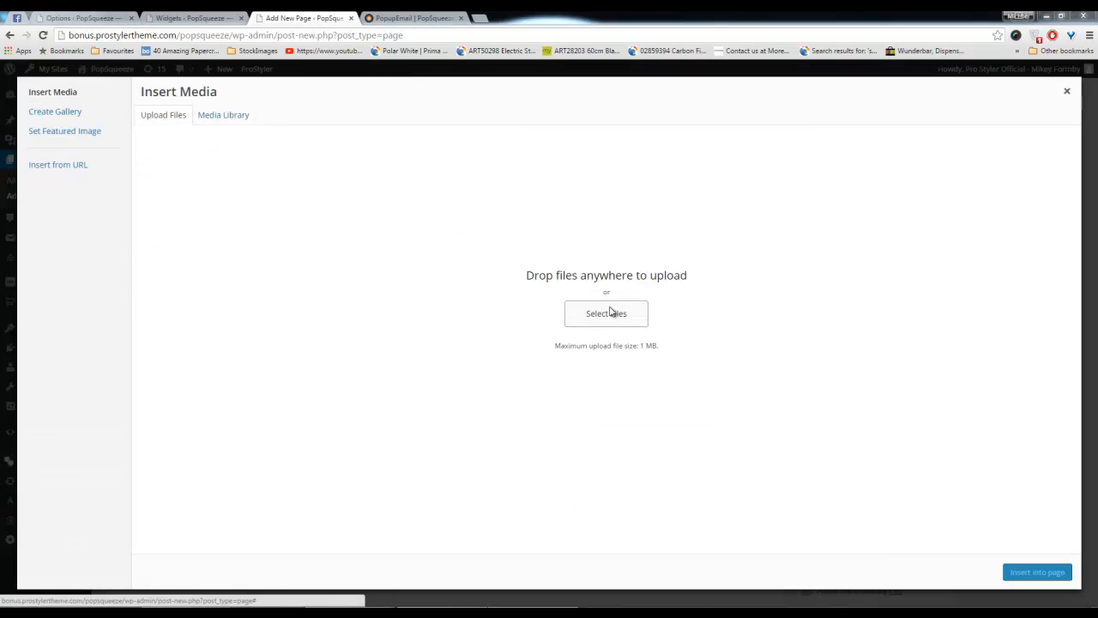
click(612, 313)
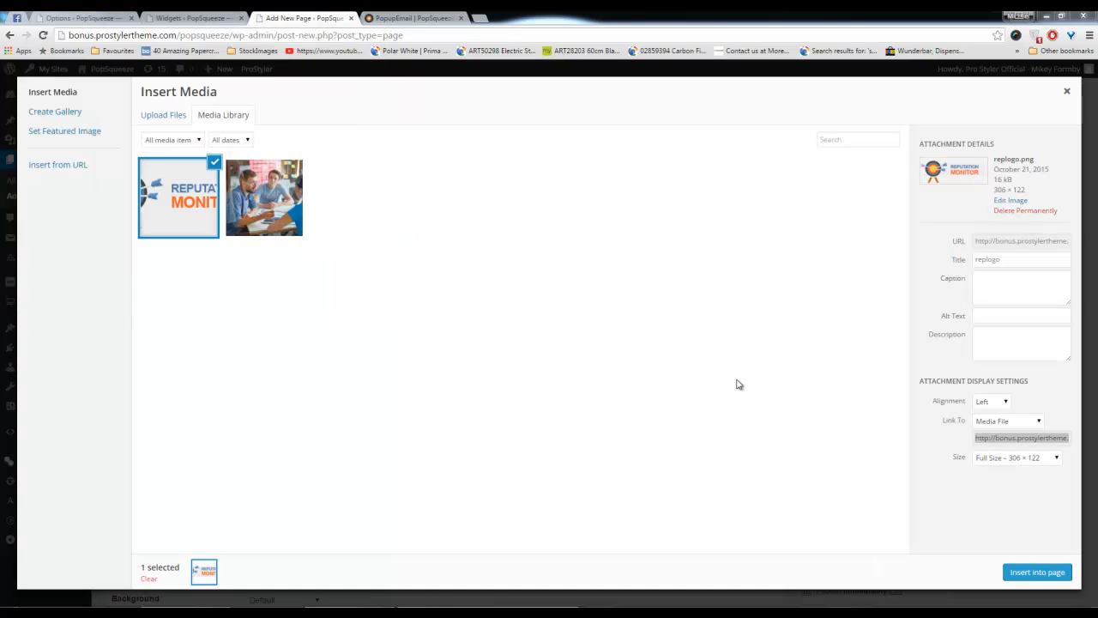
Insert the replogo.png logo with Center alignment and link set to None, and center-align the Image element
click(1002, 422)
click(1000, 463)
click(991, 400)
click(989, 427)
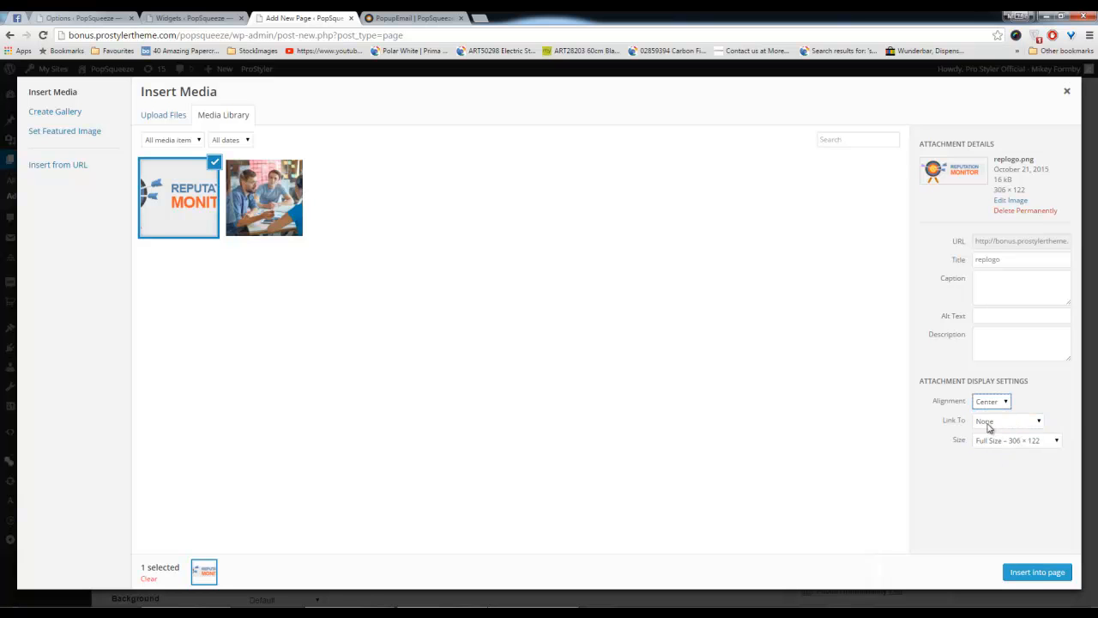
click(1033, 571)
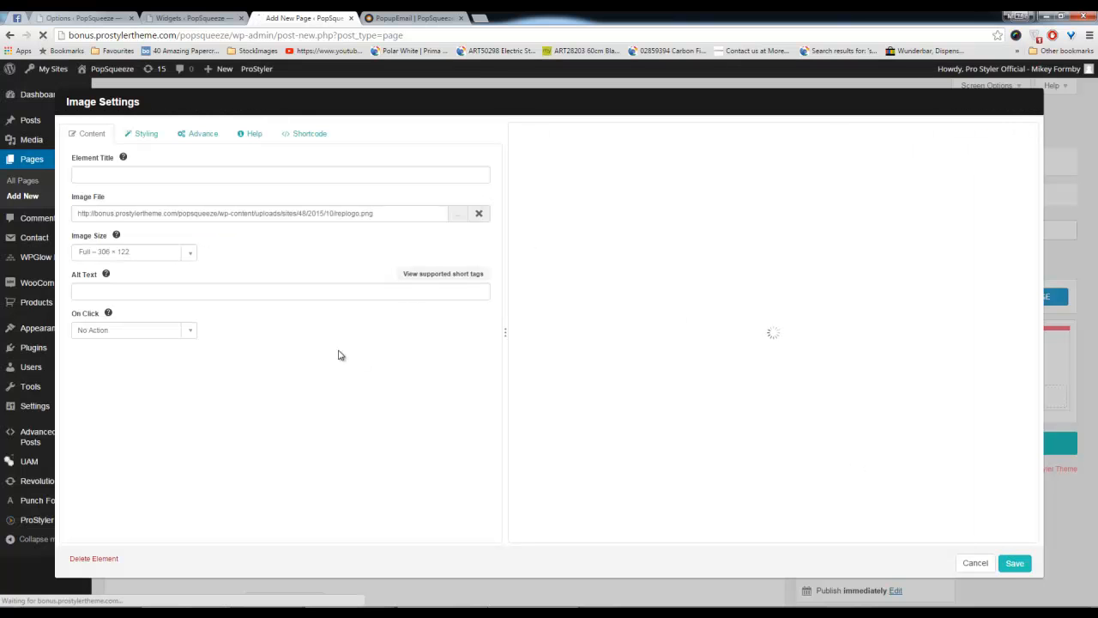
click(143, 137)
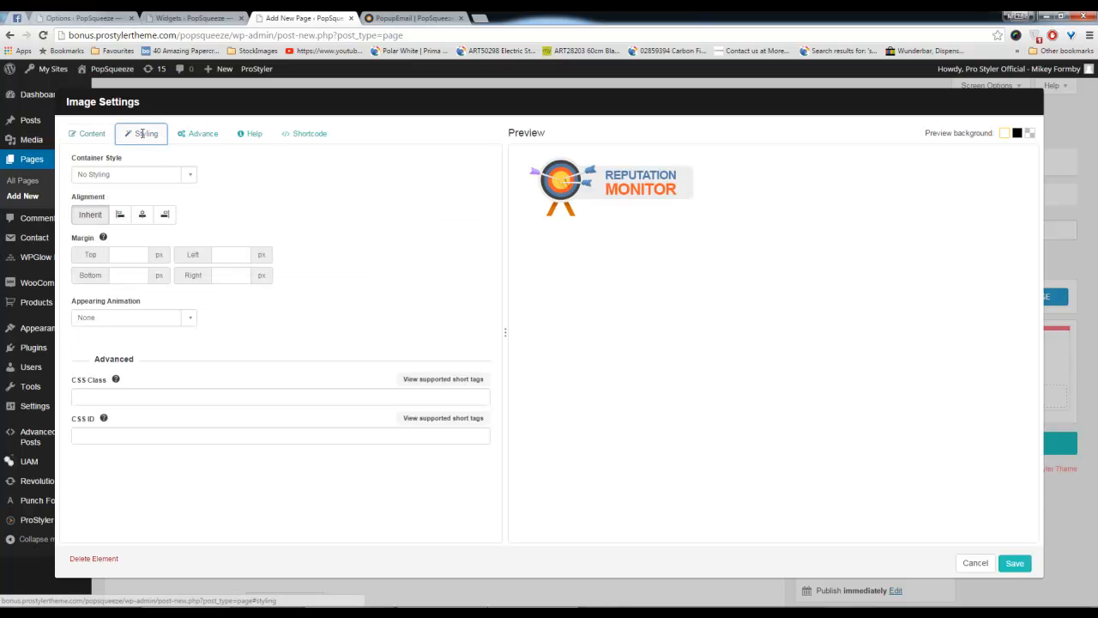
click(144, 216)
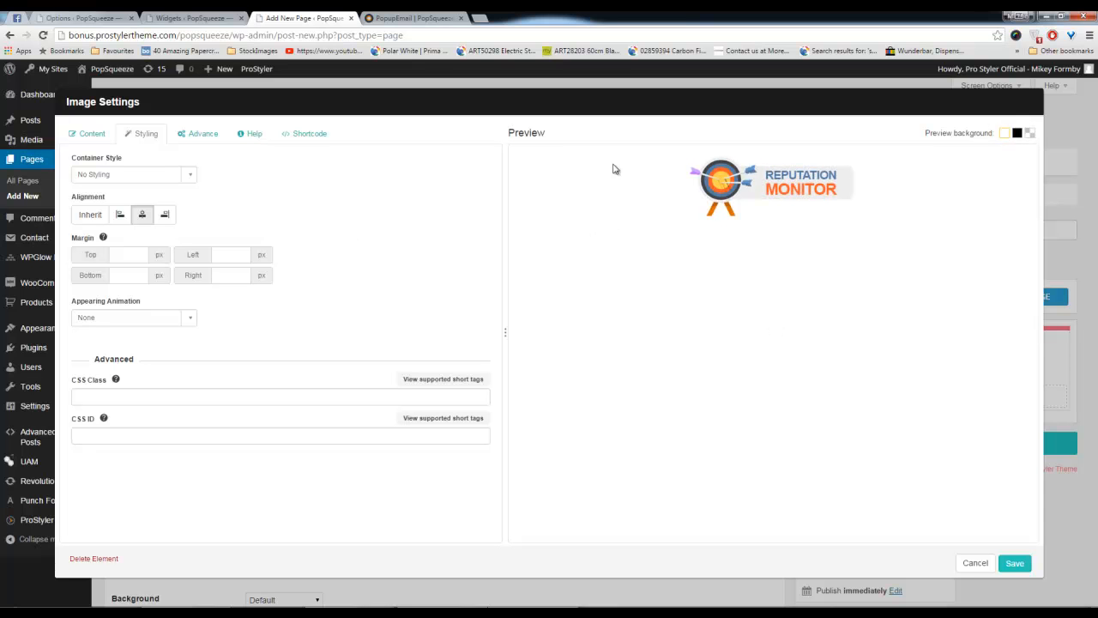
Set the logo image's wrapper padding to 10 px on all four sides and check the wrapper background color choices
click(198, 139)
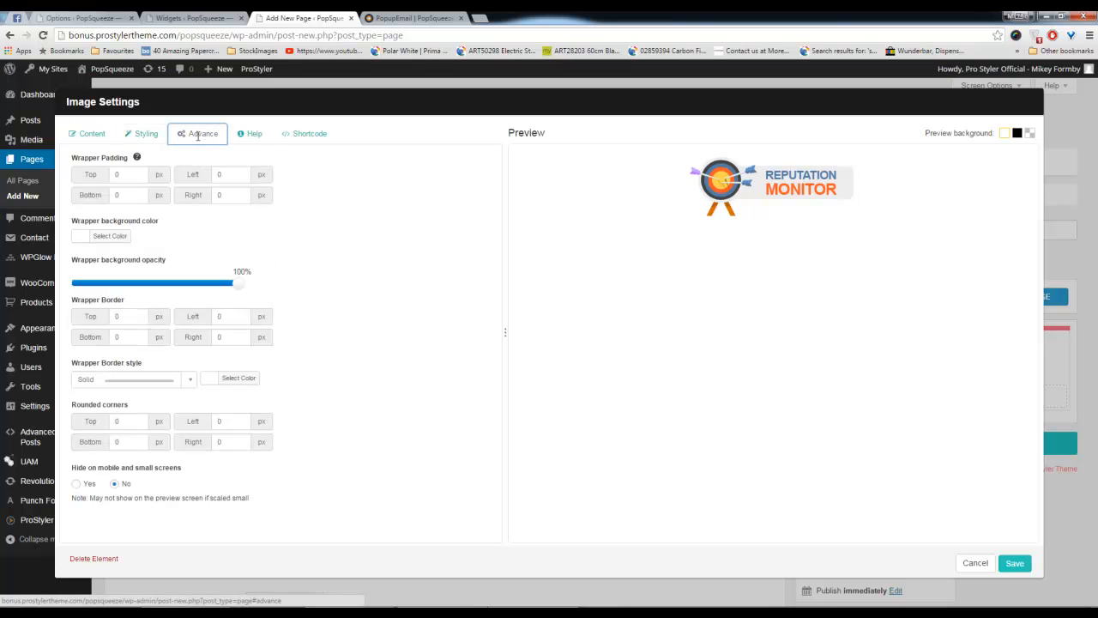
double_click(120, 174)
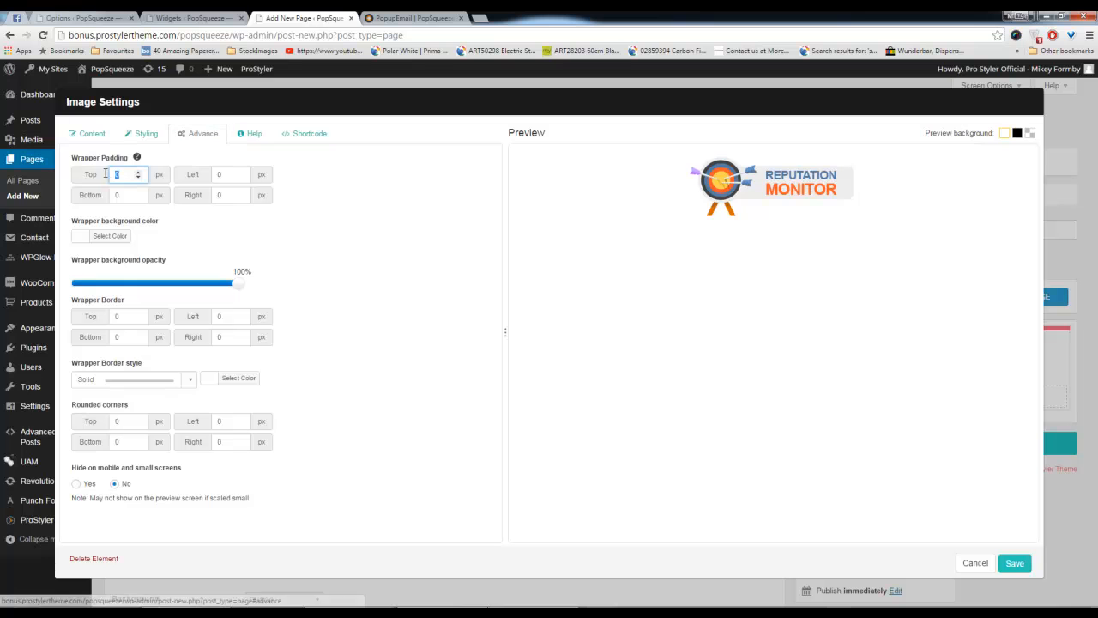
text(10)
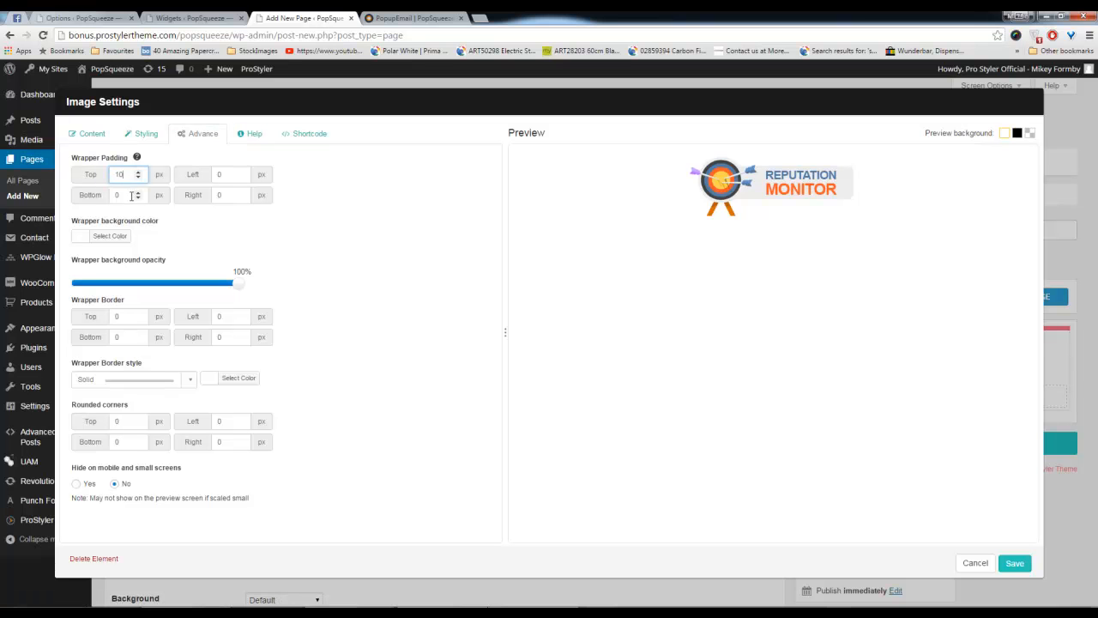
double_click(120, 195)
text(10)
double_click(225, 175)
text(10)
double_click(215, 194)
text(10)
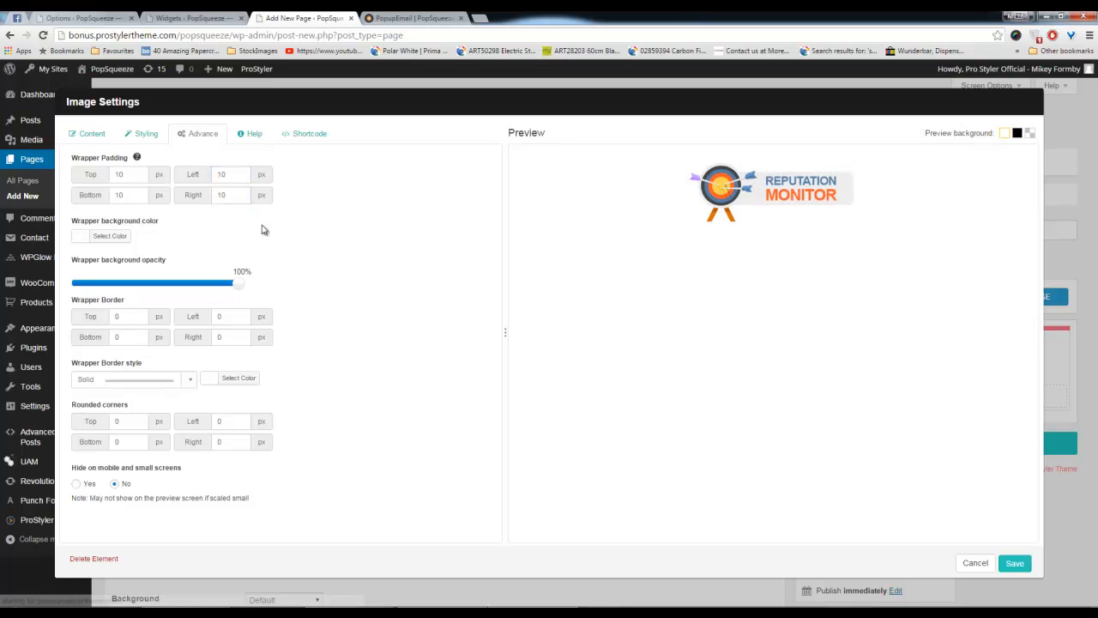
click(113, 236)
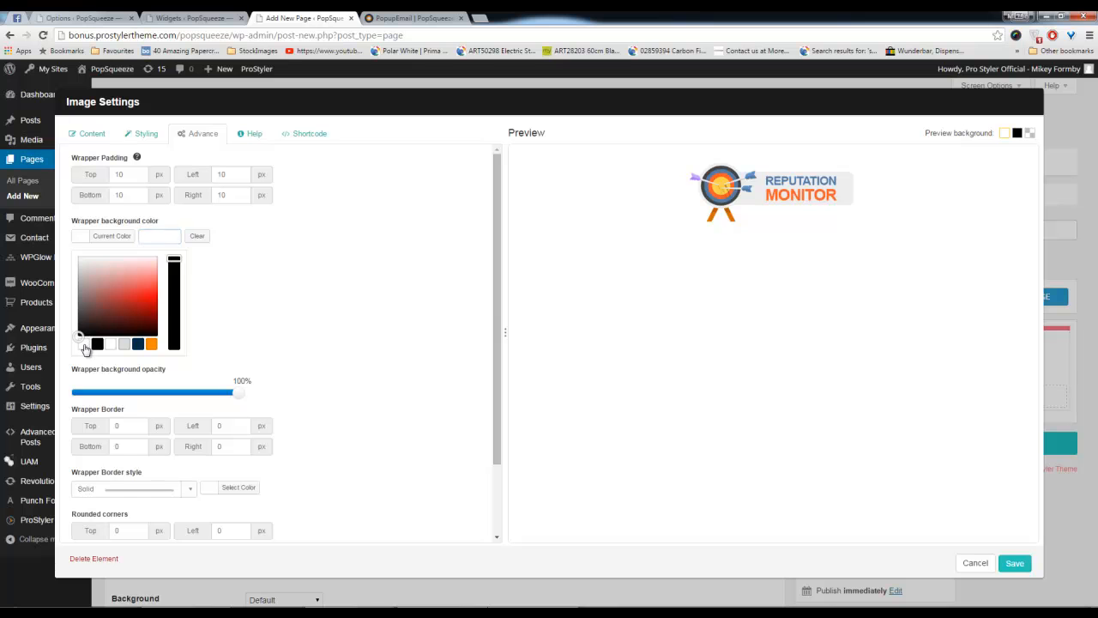
click(396, 282)
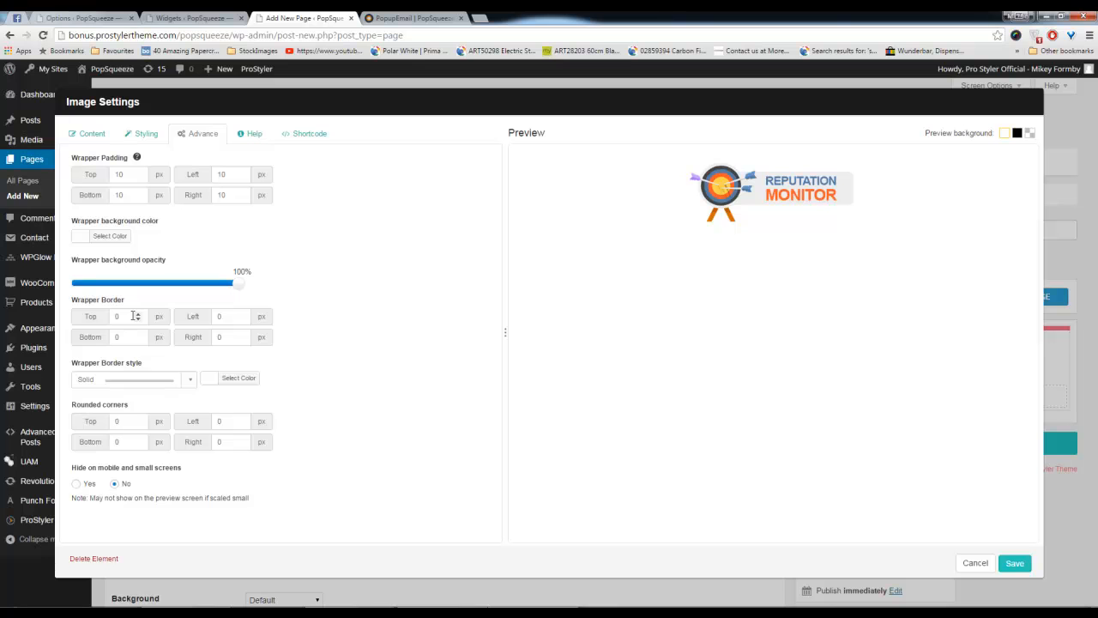
Set the logo image's wrapper border to 2 px on the top, left and right sides
double_click(121, 316)
double_click(219, 316)
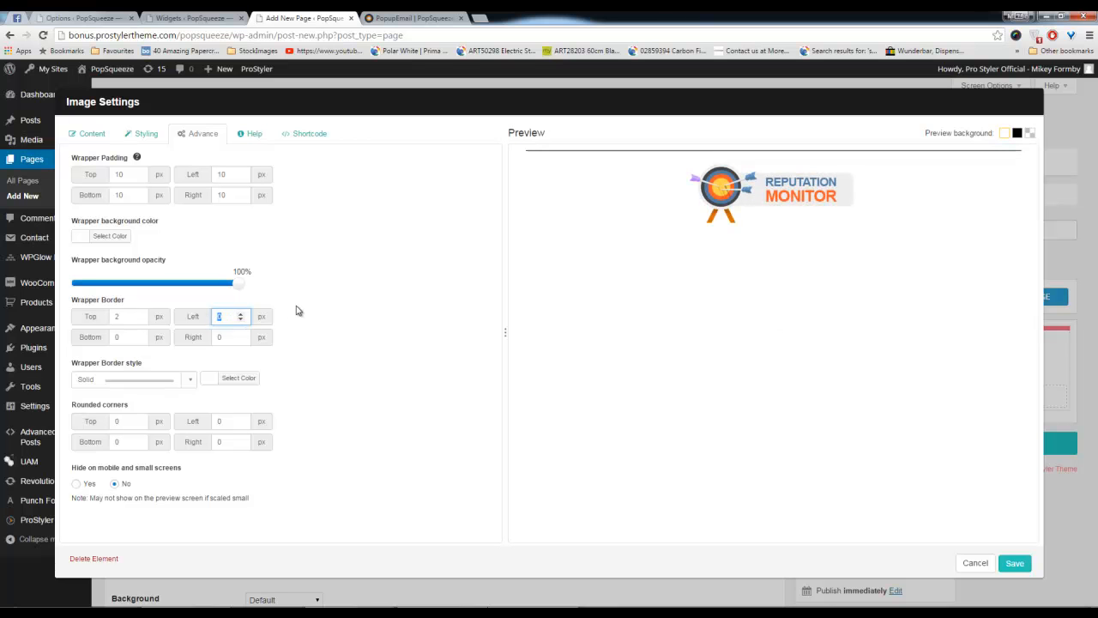
click(415, 317)
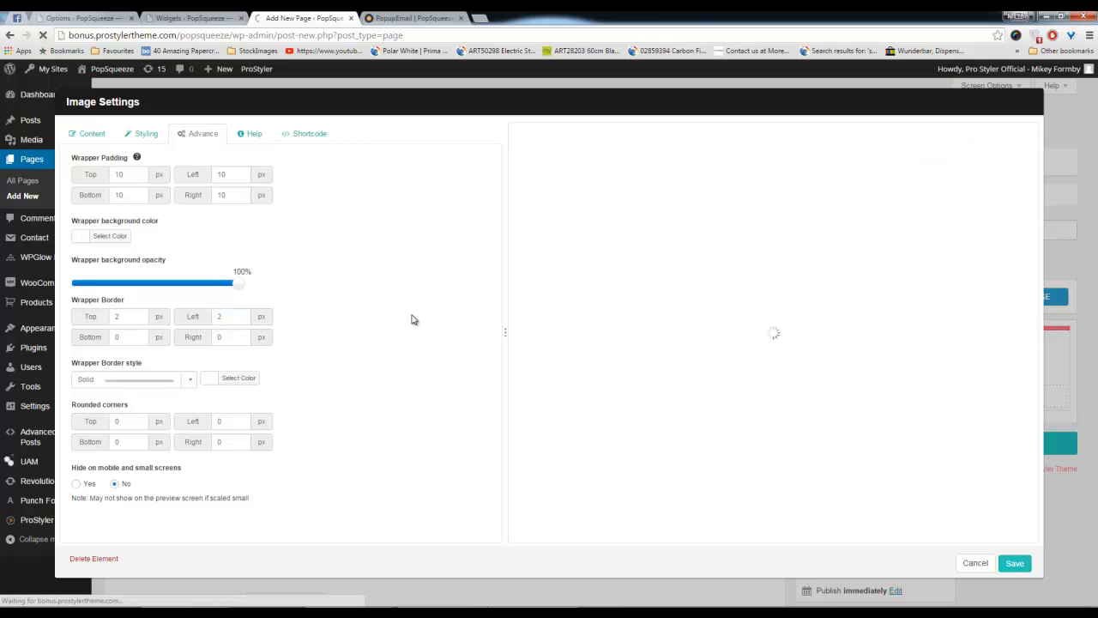
double_click(225, 336)
text(2)
click(344, 356)
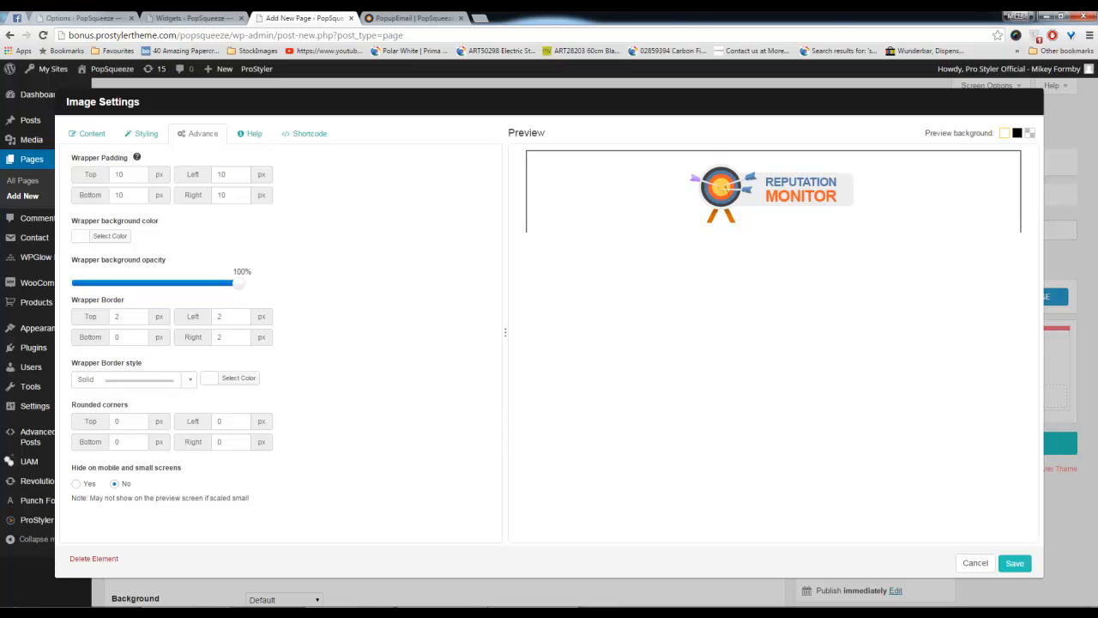
Recheck the yoga reference's border, switch to Photoshop, pick the gray 979c9f in the foreground Color Picker, and copy its hex code
click(17, 17)
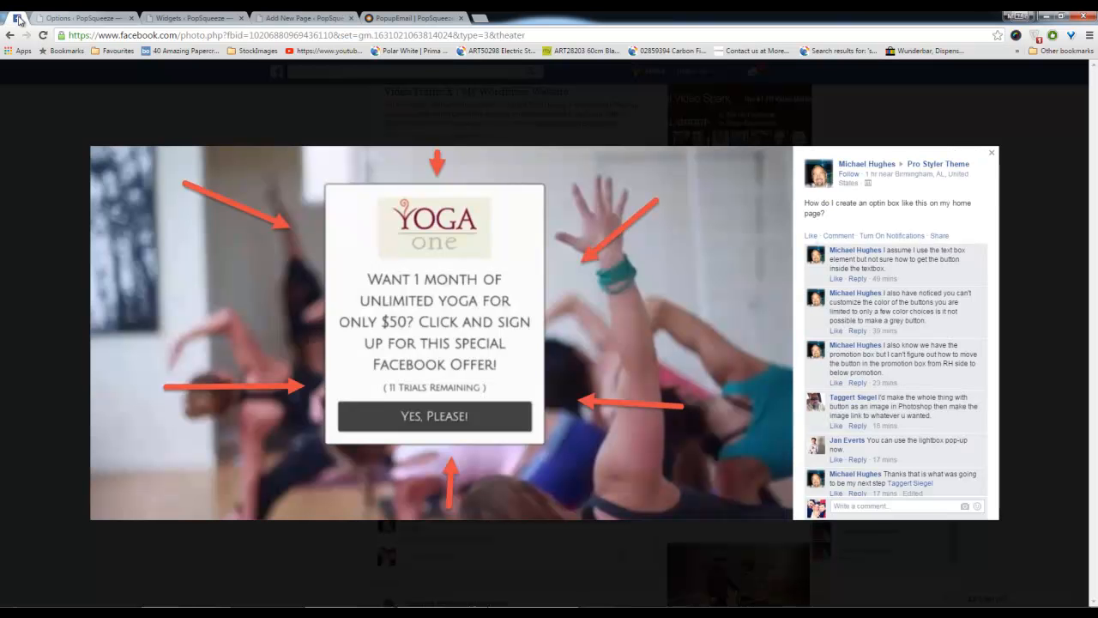
click(261, 18)
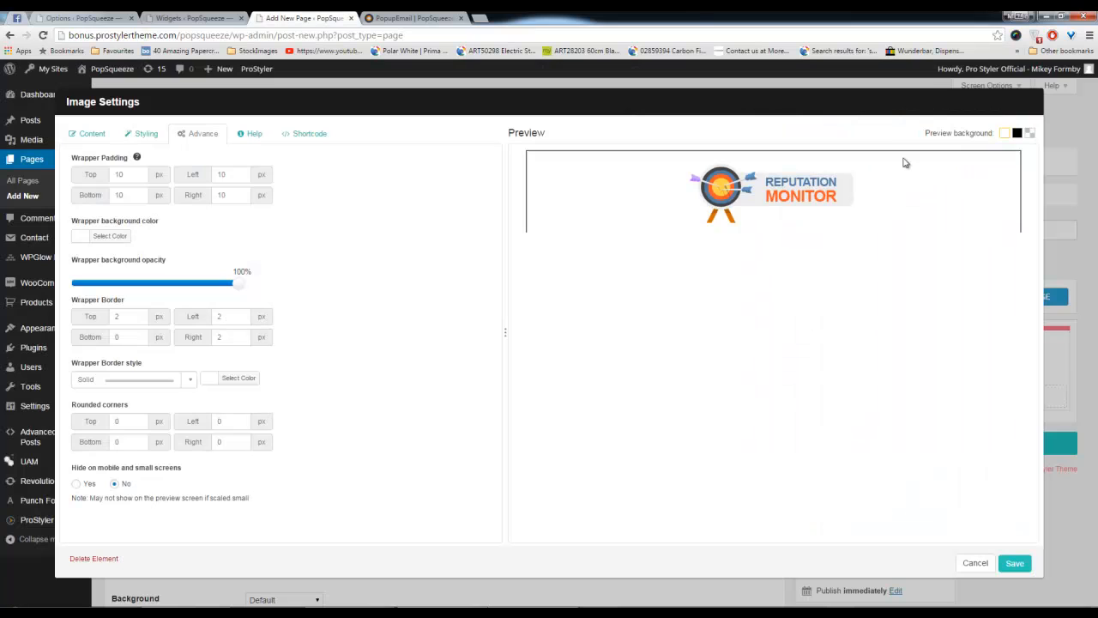
key(alt+Tab)
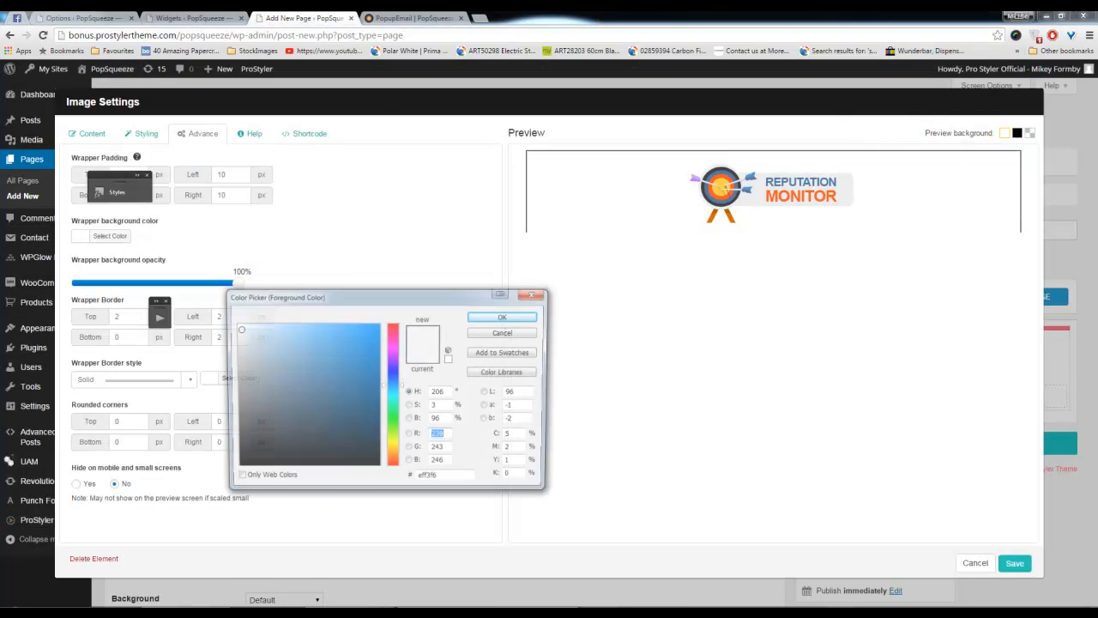
click(240, 378)
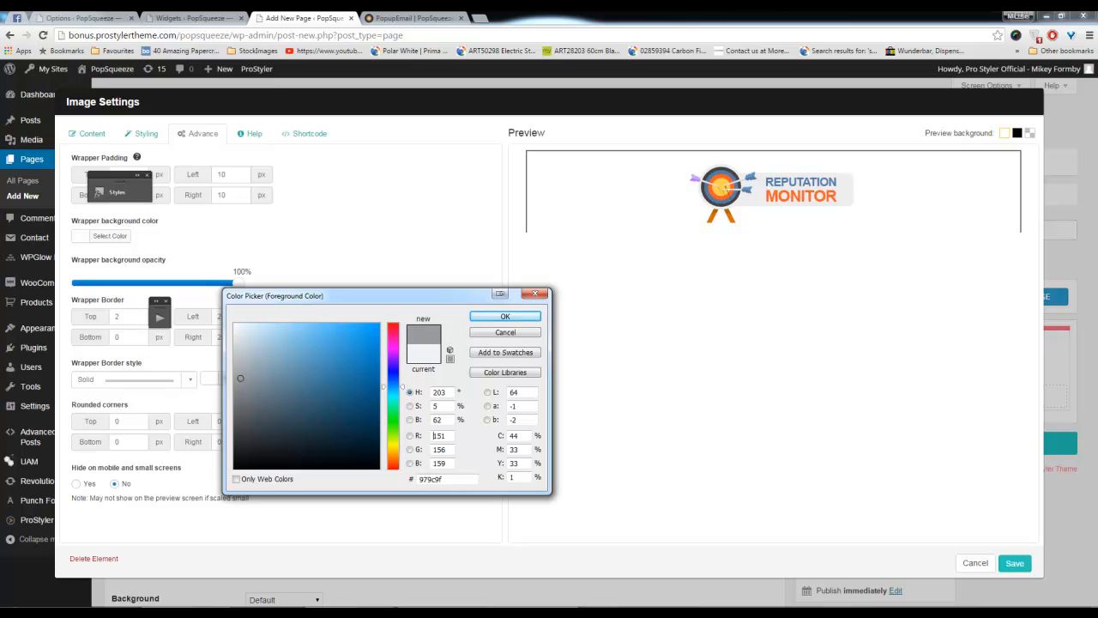
double_click(450, 479)
right_click(422, 478)
click(450, 356)
click(375, 257)
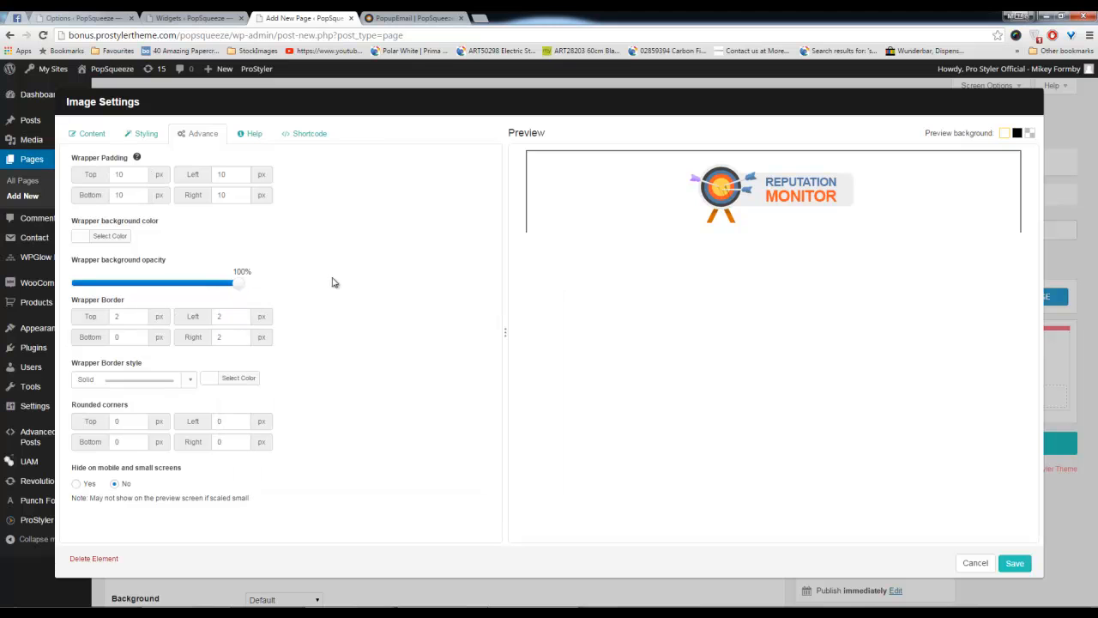
Set the logo image's wrapper border color to the copied gray 979c9f
click(238, 378)
right_click(291, 380)
click(339, 446)
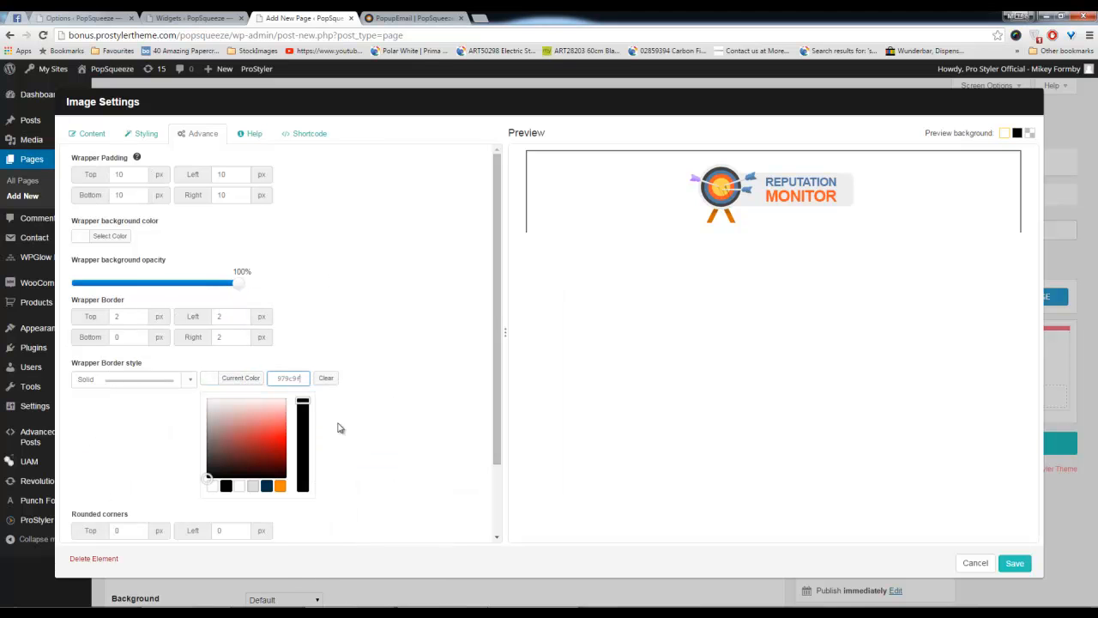
click(378, 374)
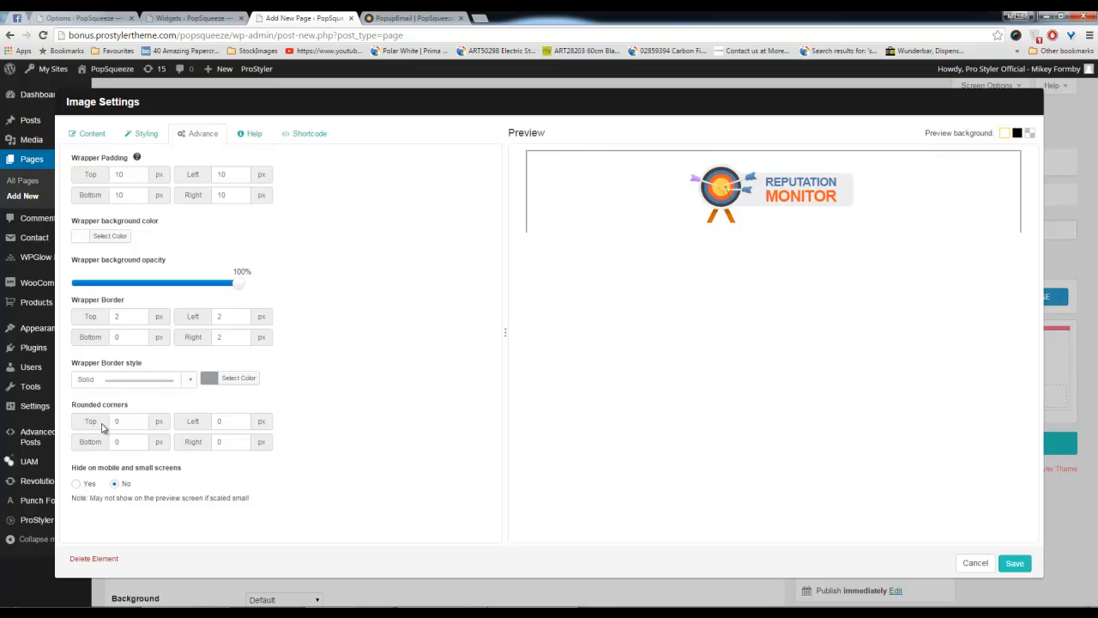
Set the logo wrapper's Top and Left rounded corners to 10 px and save the Image element
drag(122, 421, 93, 422)
drag(232, 422, 197, 421)
text(10)
click(375, 438)
click(1013, 563)
Publish the SqueezePop1 page, replace the PopupEmail preview with its live view, and compare it with the yoga reference
click(1001, 305)
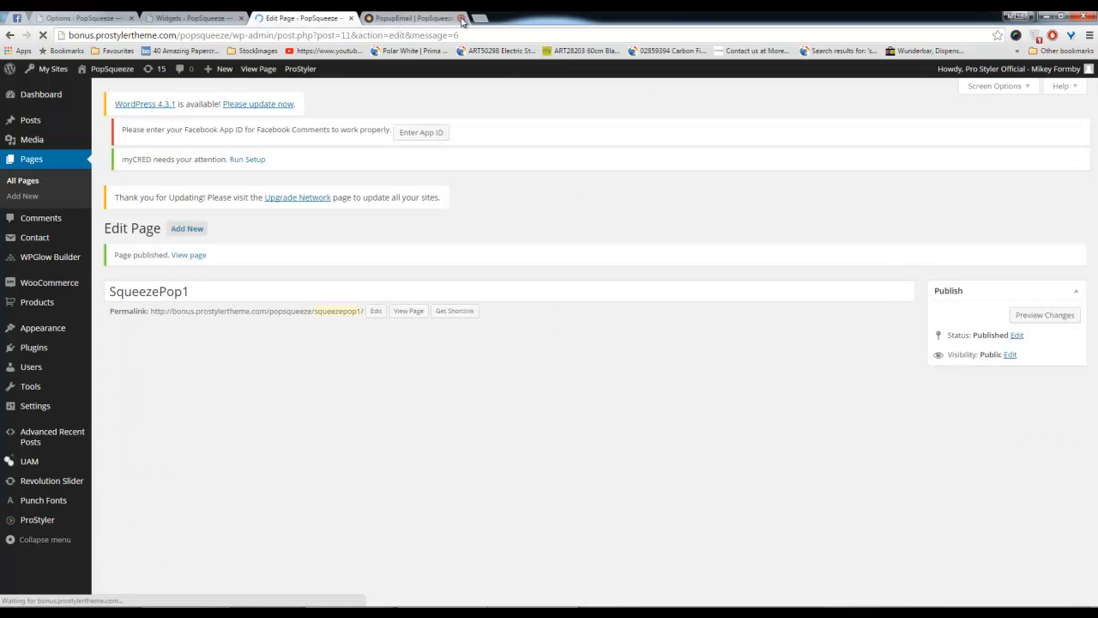
click(462, 18)
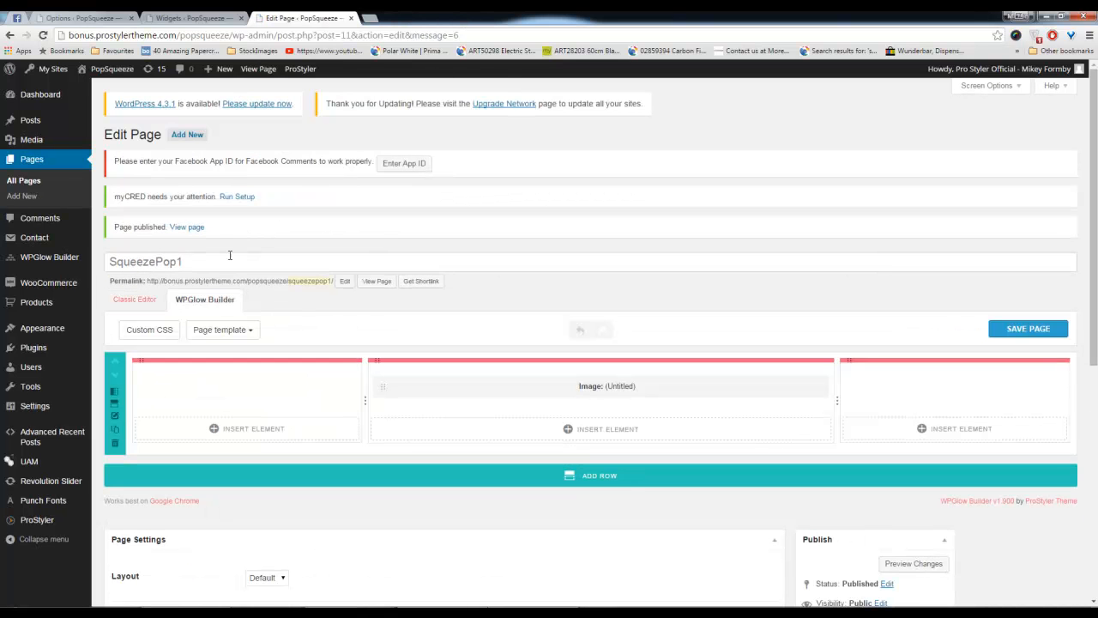
right_click(187, 226)
click(211, 233)
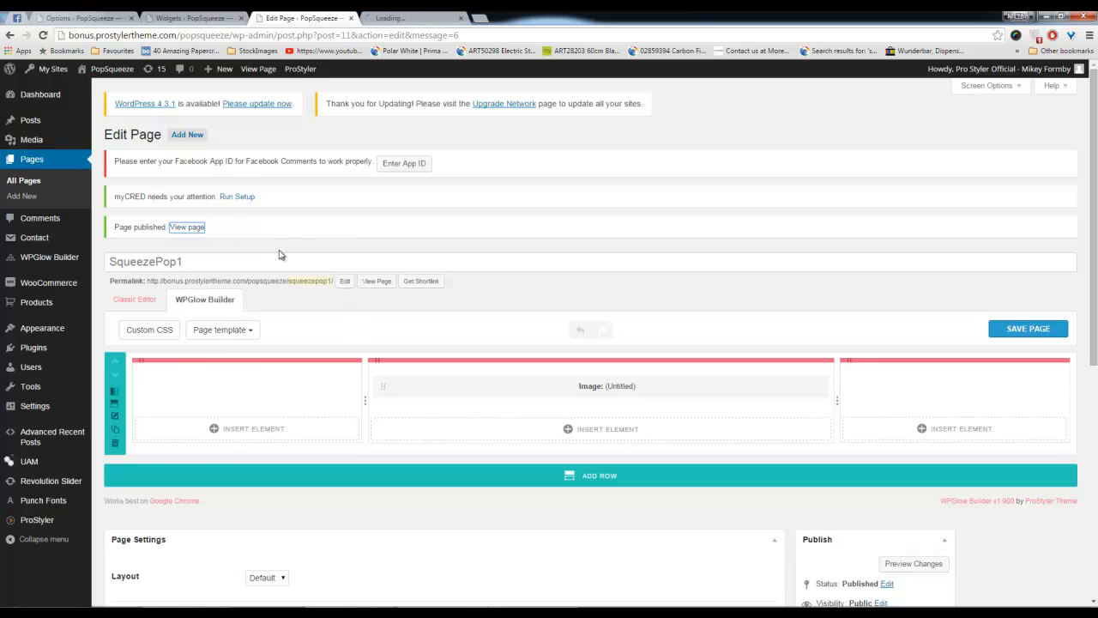
click(420, 17)
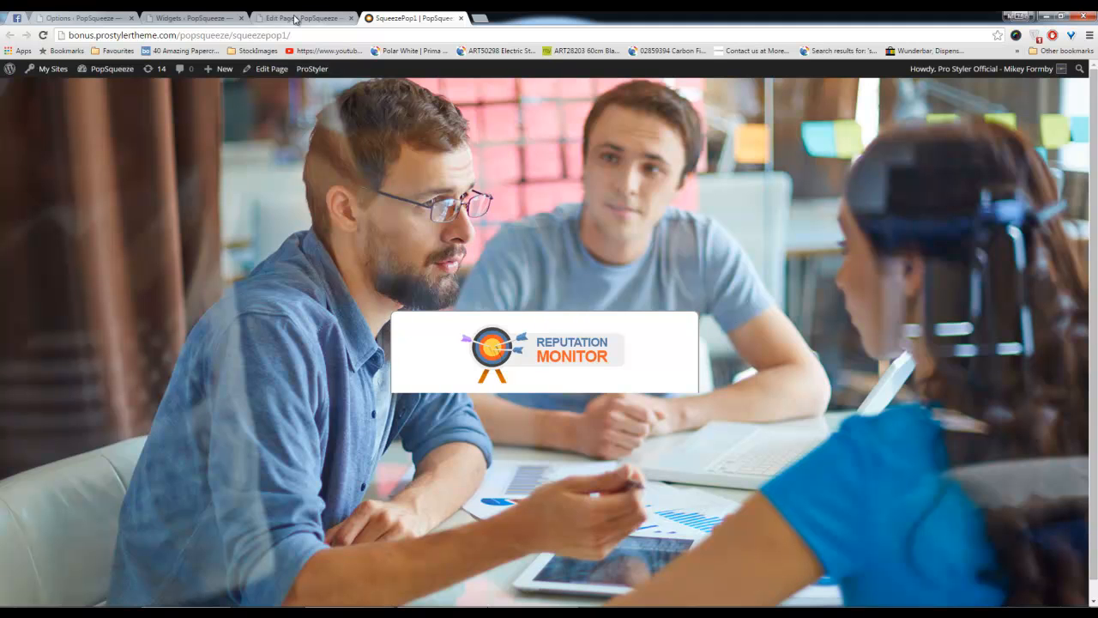
click(18, 18)
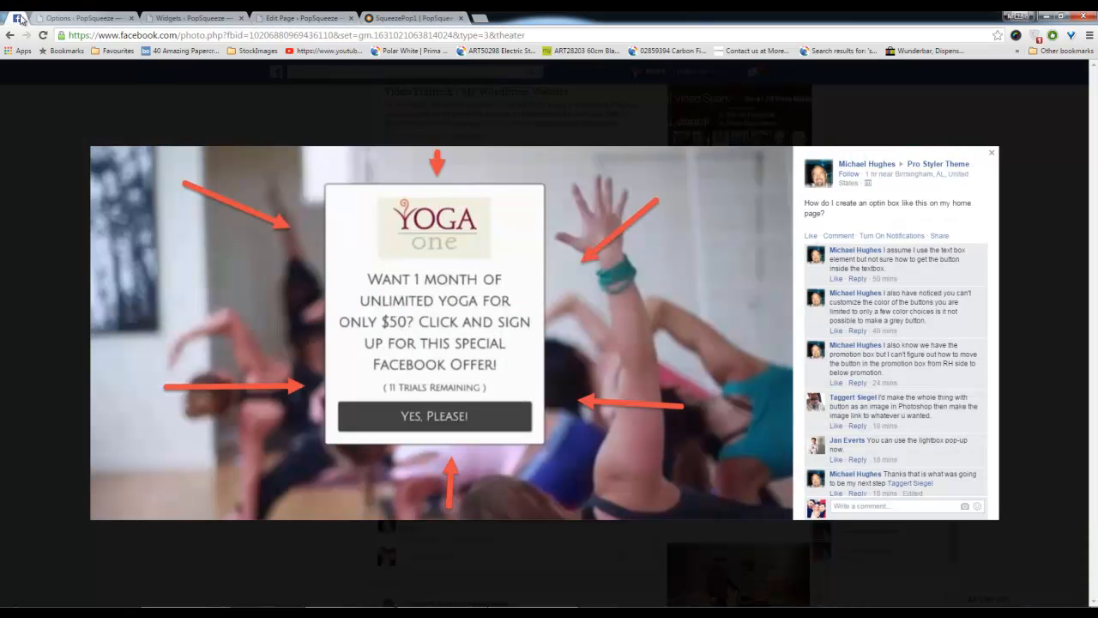
click(400, 17)
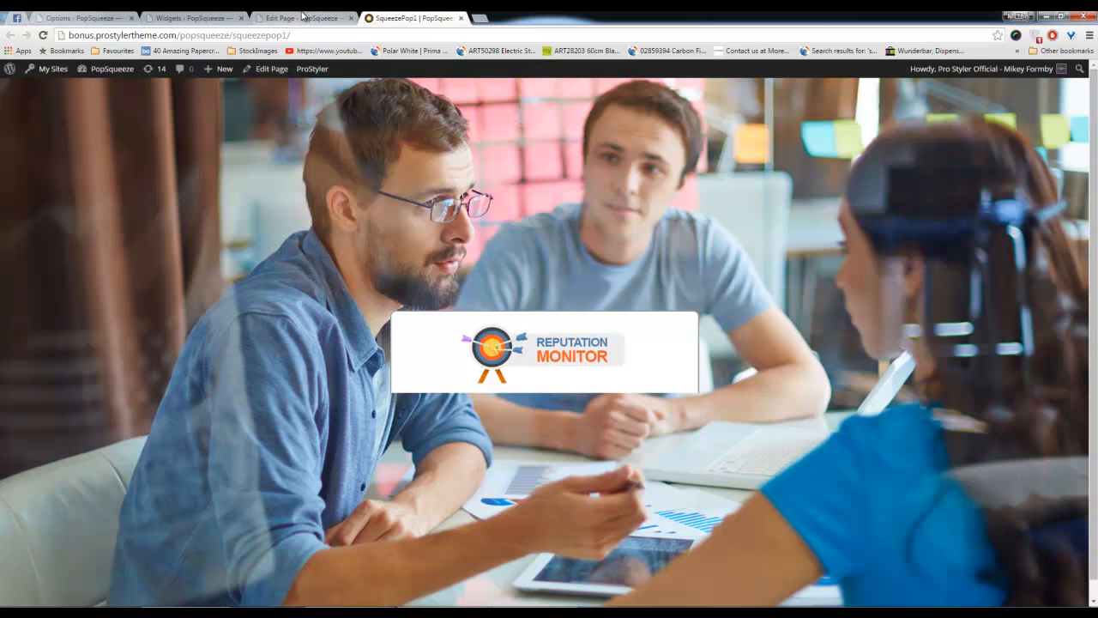
Add a Heading element below the logo reading "WANT 1 MONTH OF UNLIMITED GYM MEMBERSHIP FOR ONLY $80? CLICK & SIGN UP FOR THIS SPECIAL FACEBOOK OFFER!"
click(302, 16)
click(601, 433)
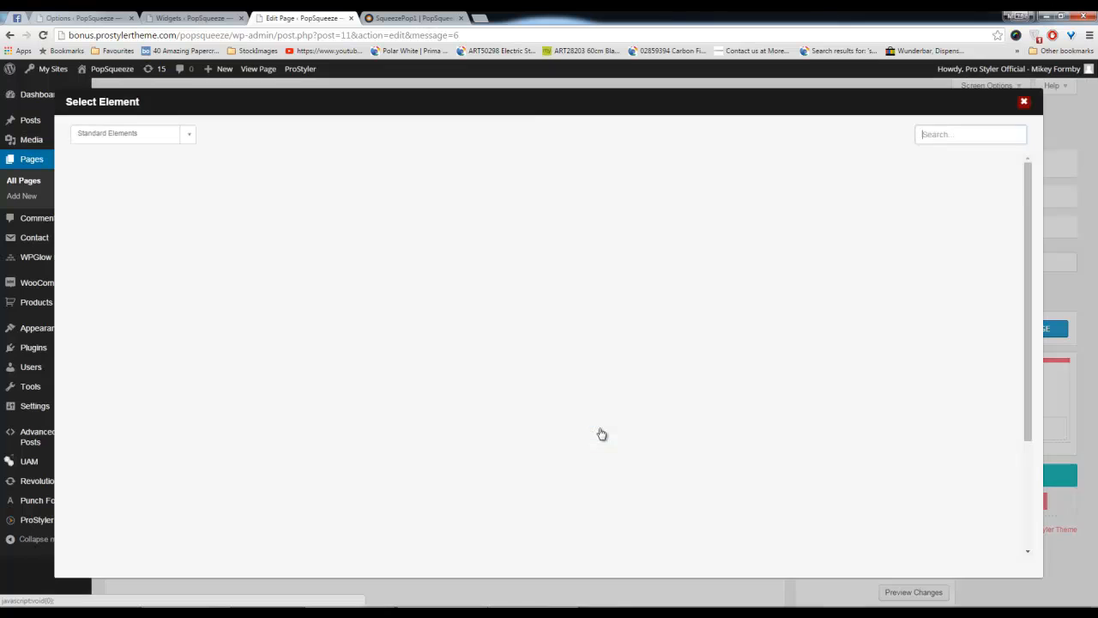
click(613, 368)
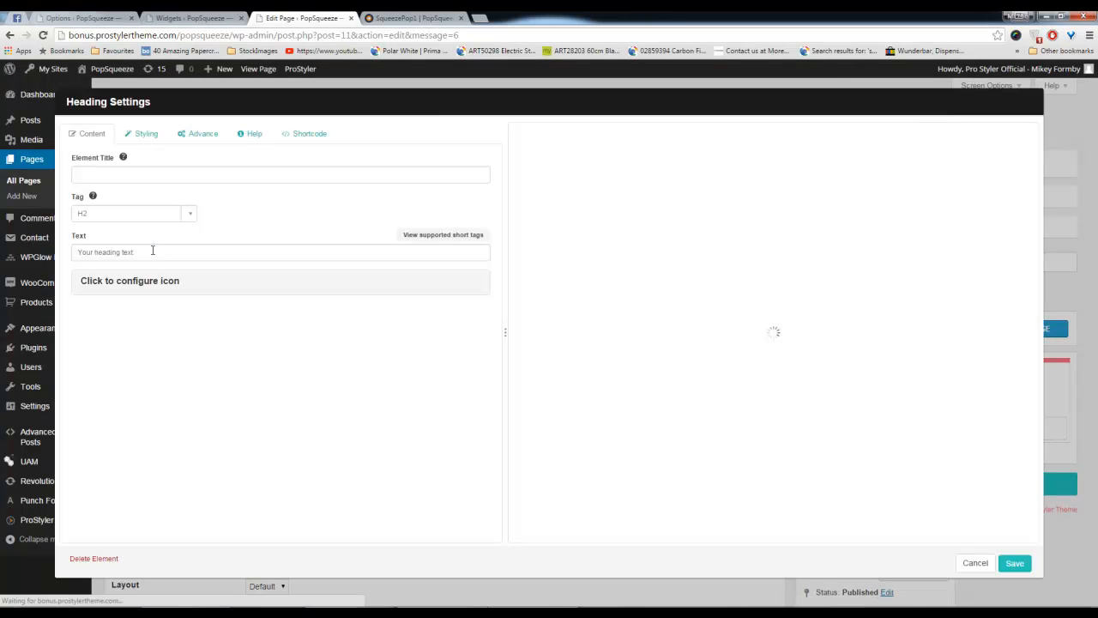
drag(150, 252, 74, 252)
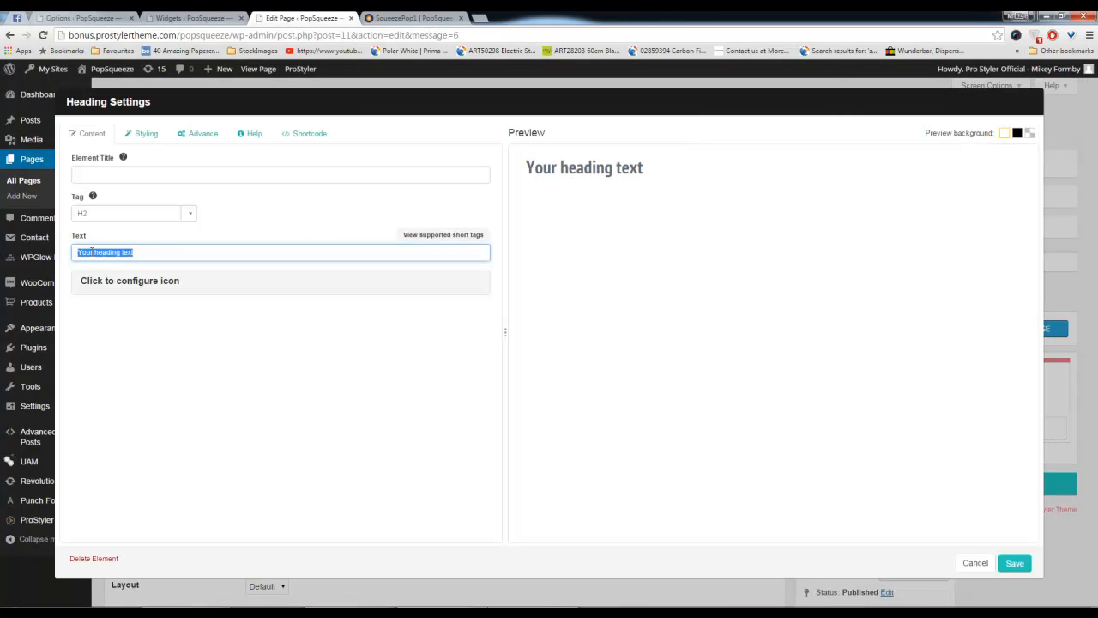
key(BackSpace)
key(Caps_Lock)
text(WANT 1 MONTH OF UNLIMITED GYM MEMBERSHIP FOR ONLY $80? CLICK & SIGN UP FOR THIS SPECIAL FA)
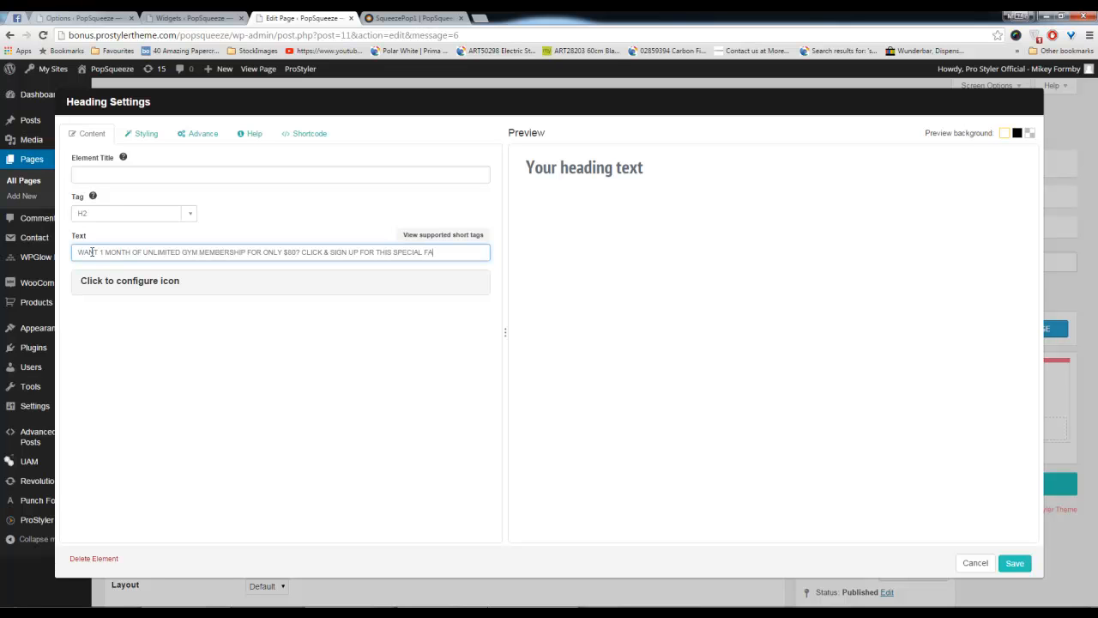
text(R!)
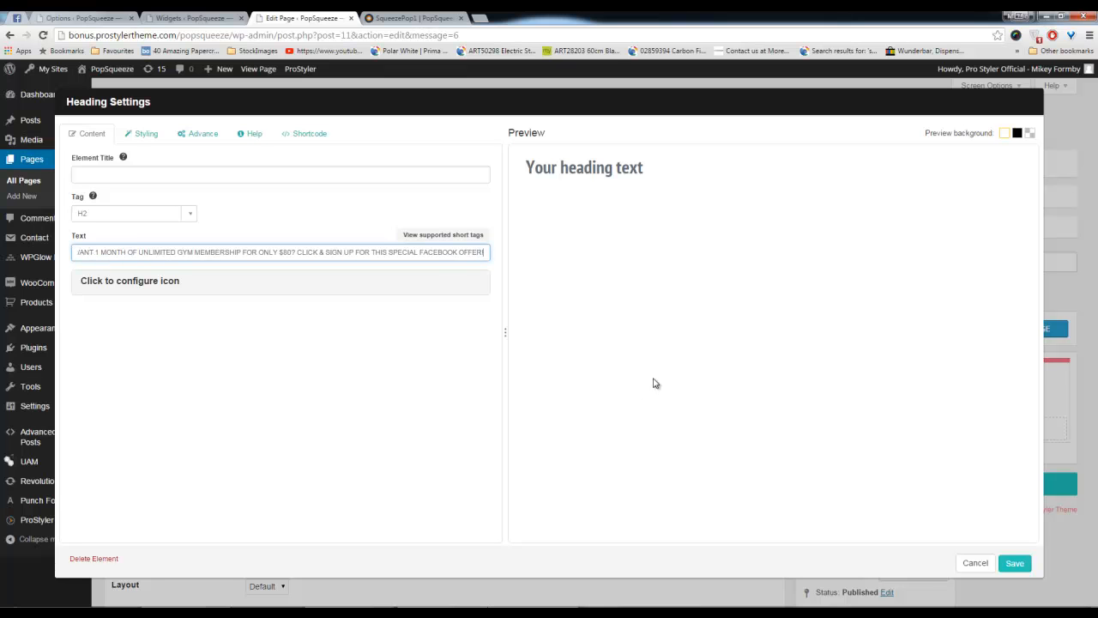
click(654, 382)
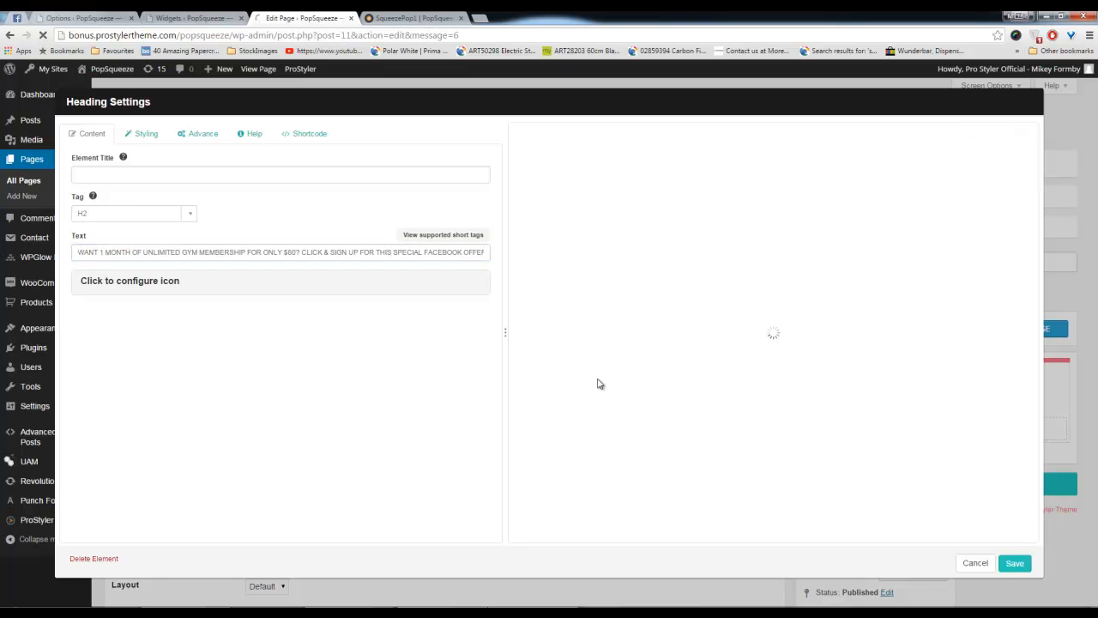
Center-align the heading and set its top and bottom margins to 0 px
click(143, 137)
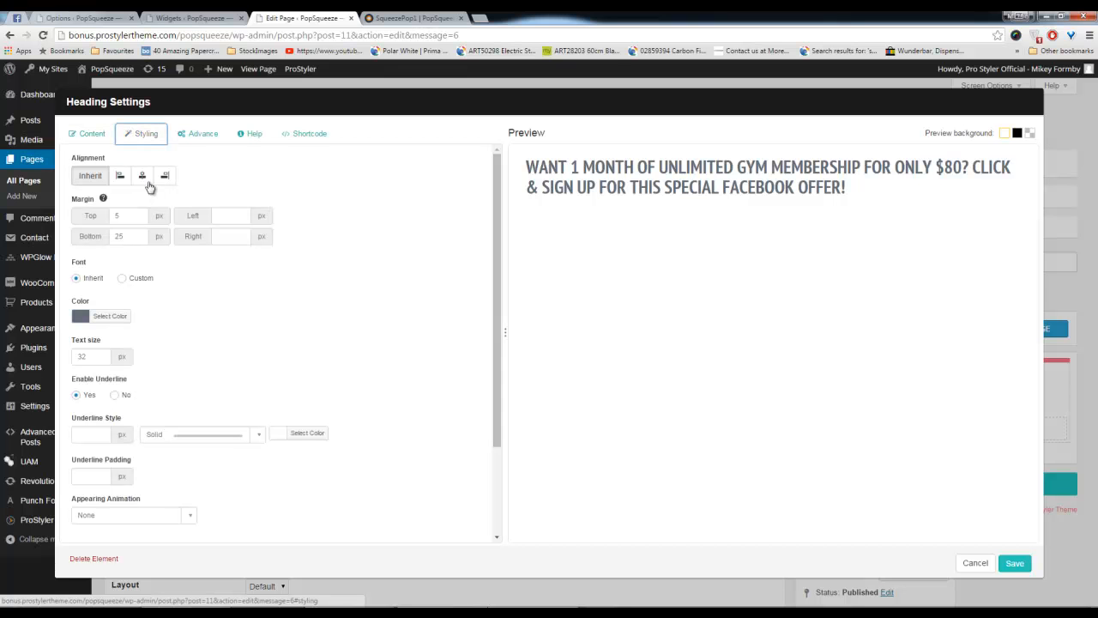
click(143, 176)
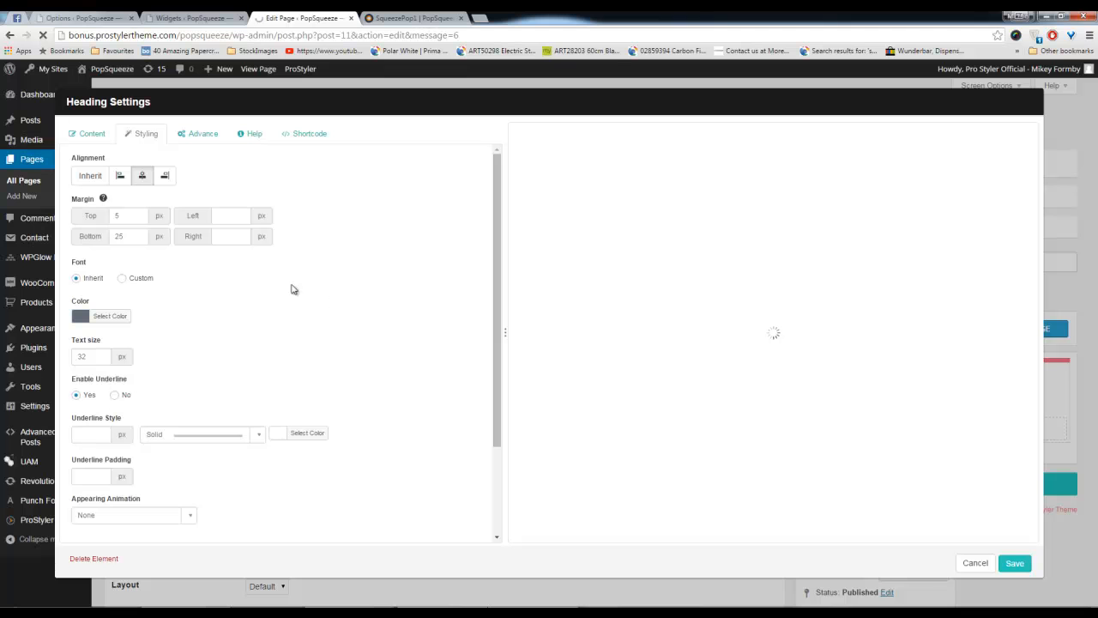
drag(127, 237, 105, 237)
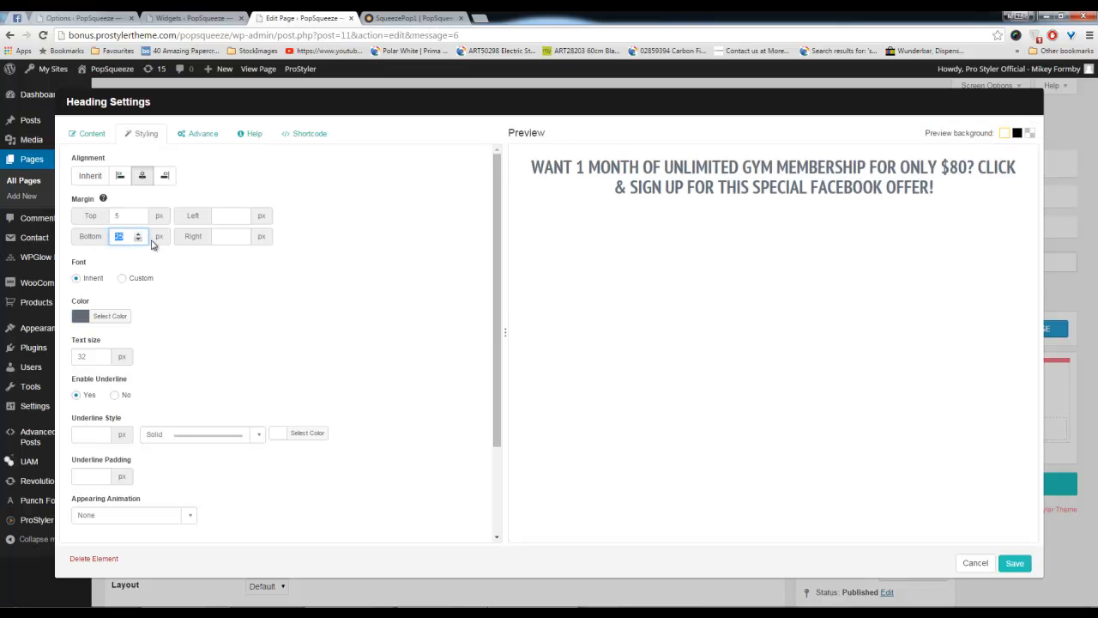
text(0)
key(shift+Tab)
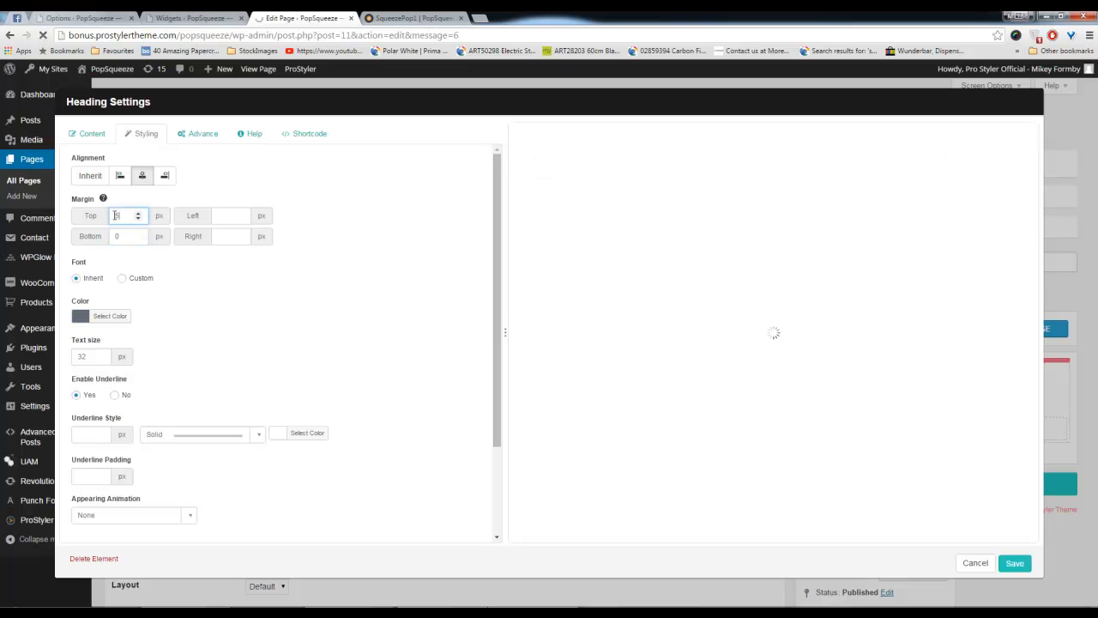
text(0)
click(333, 298)
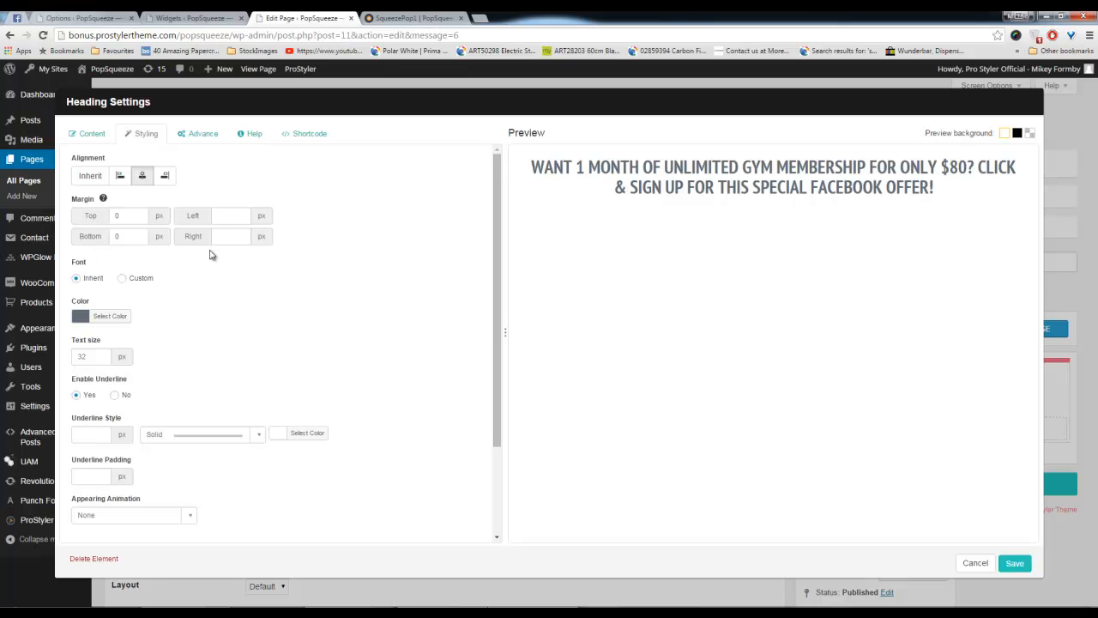
Switch the heading to a custom font and choose Lato from the Google fonts
click(123, 279)
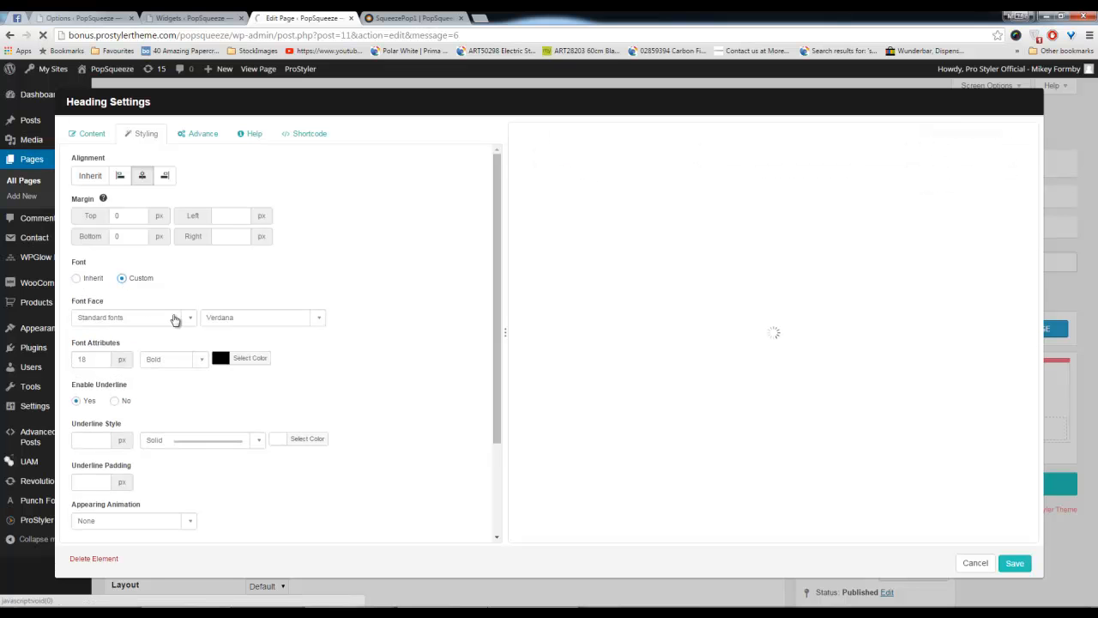
click(184, 320)
click(133, 359)
click(319, 320)
click(249, 404)
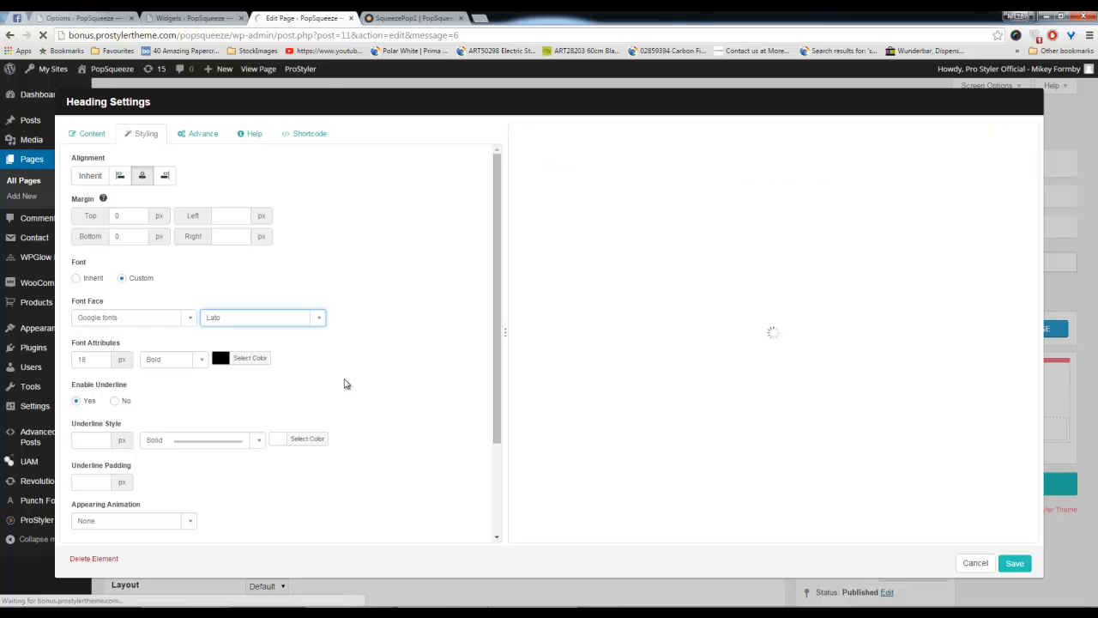
Compare with the yoga reference's text and set the heading's font size to 30 px
double_click(89, 359)
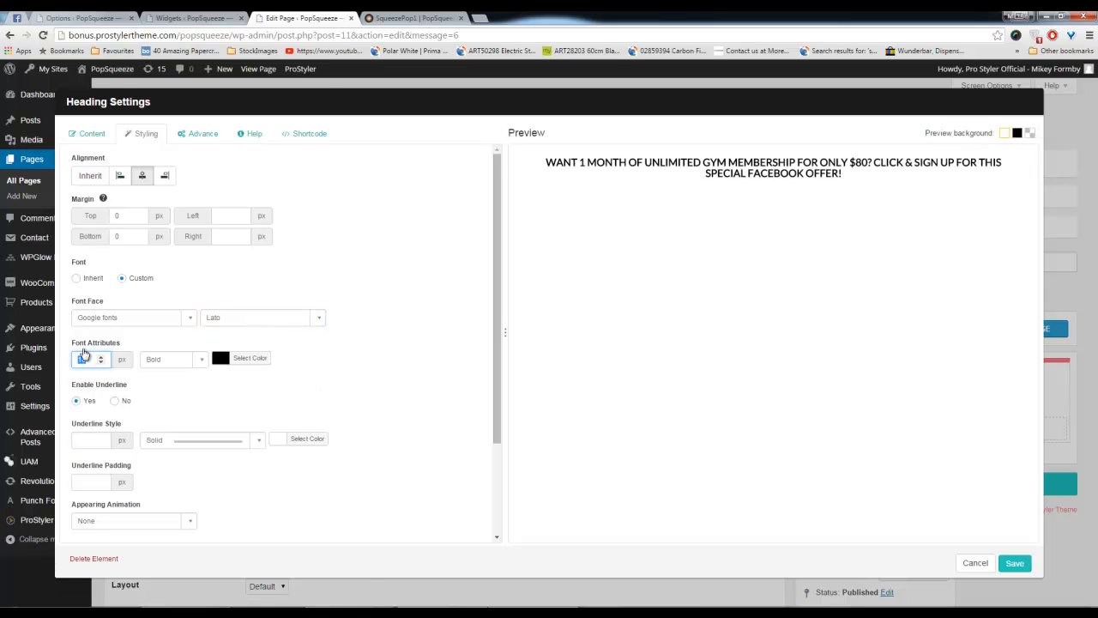
click(16, 17)
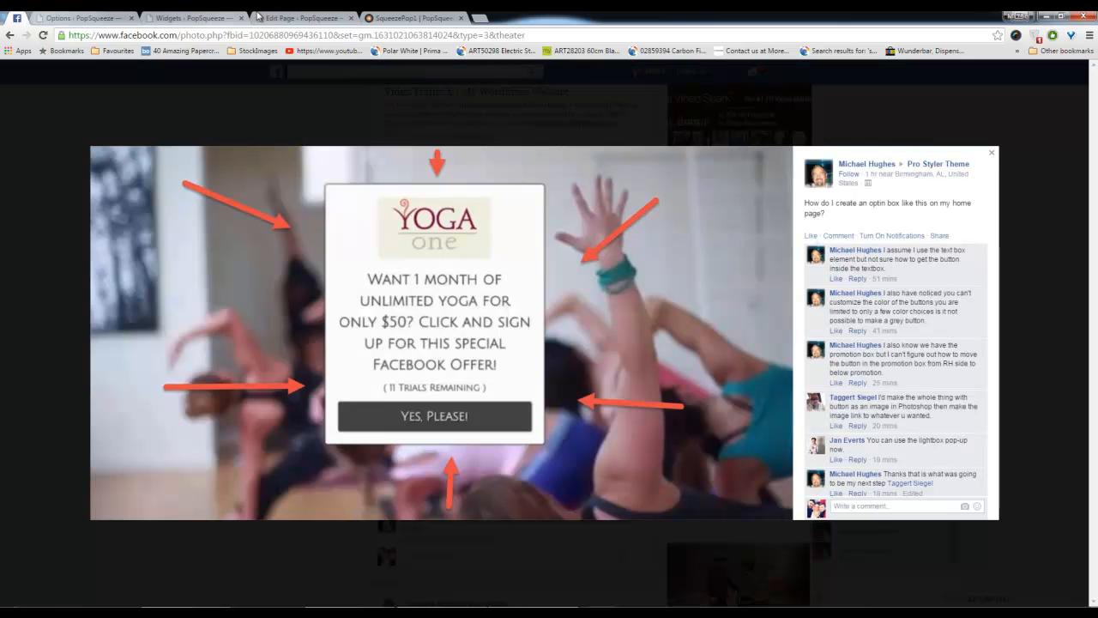
click(319, 19)
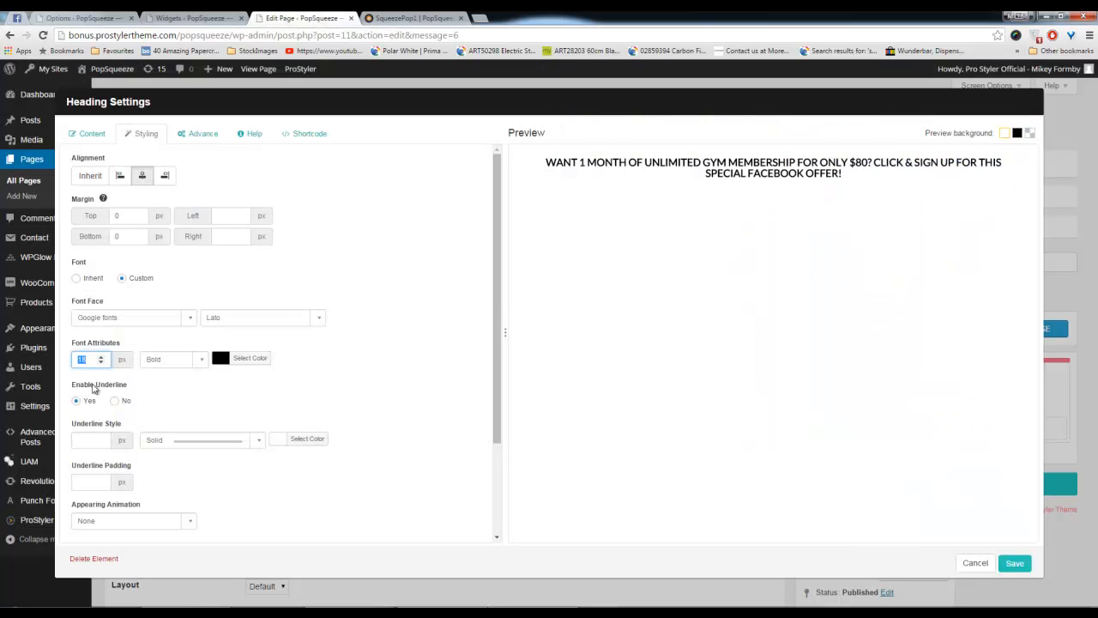
click(283, 415)
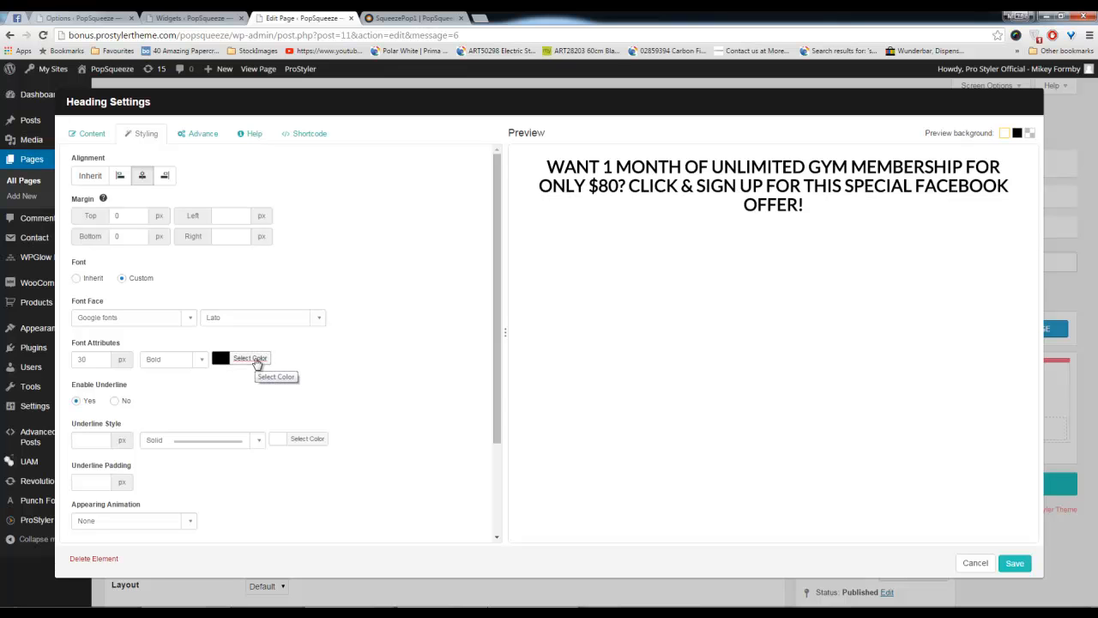
Change the heading's text color to the copied gray and darken it to #777777
click(256, 360)
triple_click(300, 358)
right_click(299, 361)
click(327, 426)
click(400, 416)
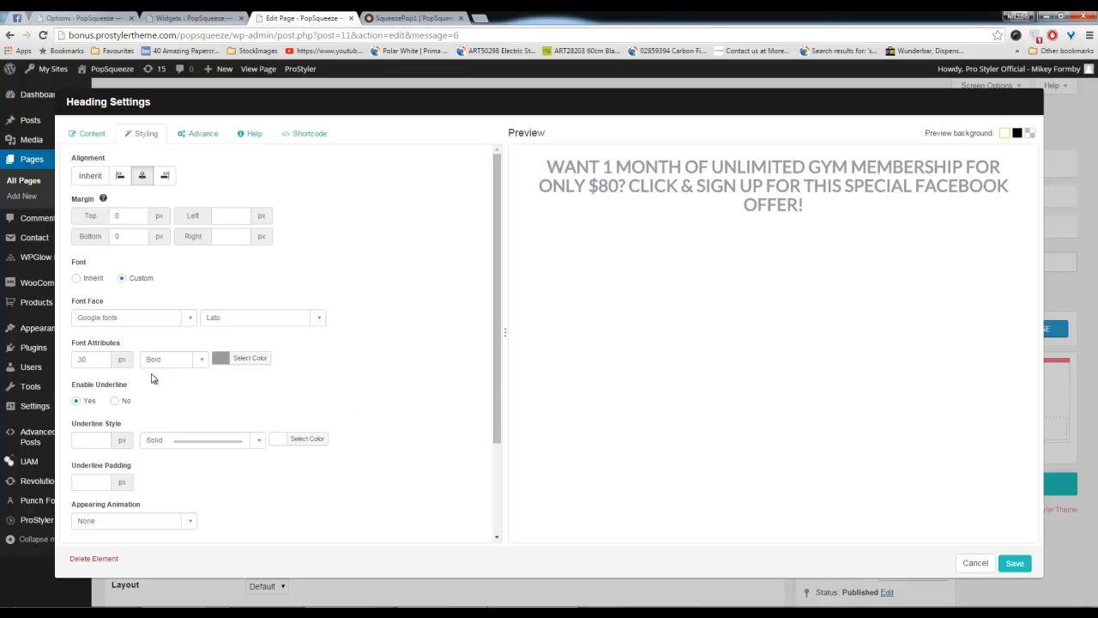
click(249, 357)
drag(219, 415, 218, 420)
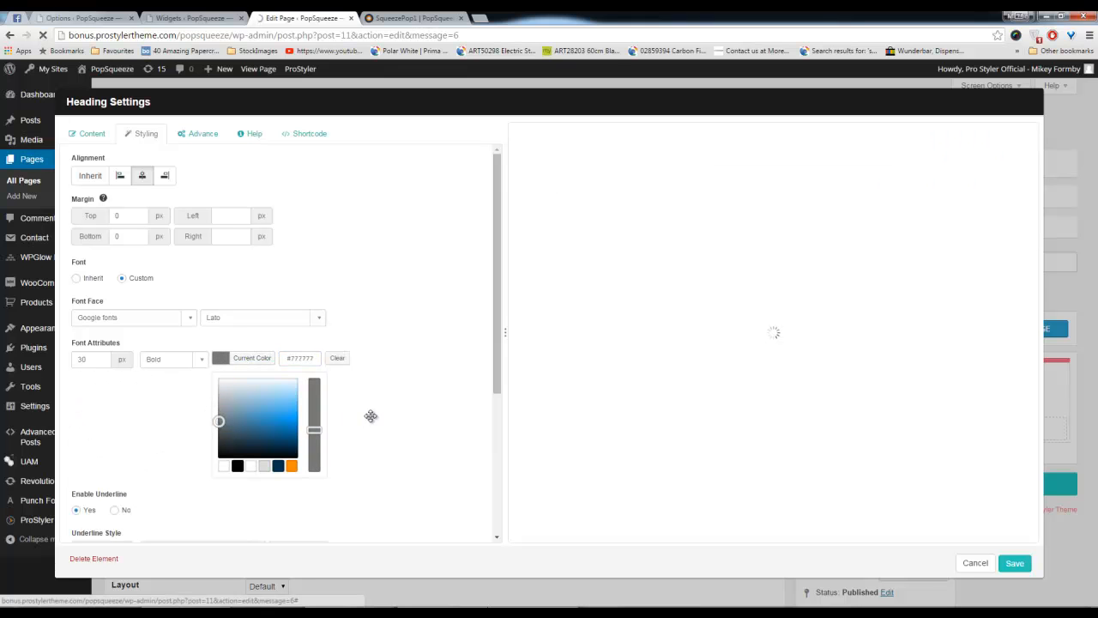
Try the Normal font weight on the heading and return it to Bold
click(437, 350)
click(201, 367)
click(180, 412)
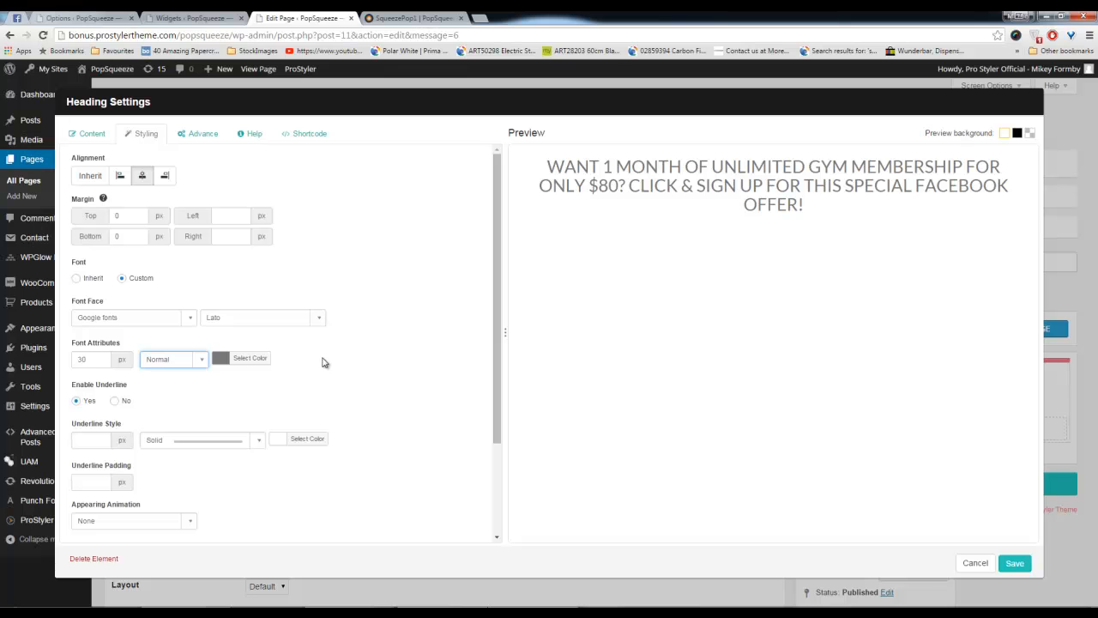
click(199, 361)
click(172, 430)
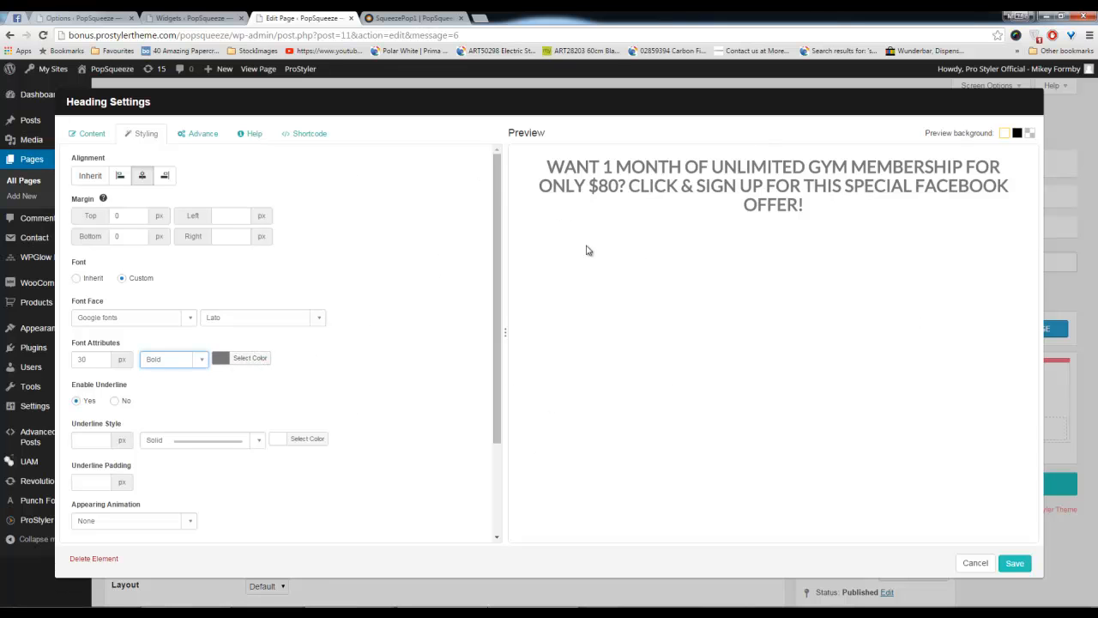
Set the heading's wrapper padding to 5 px top and bottom and 10 px left and right
click(197, 137)
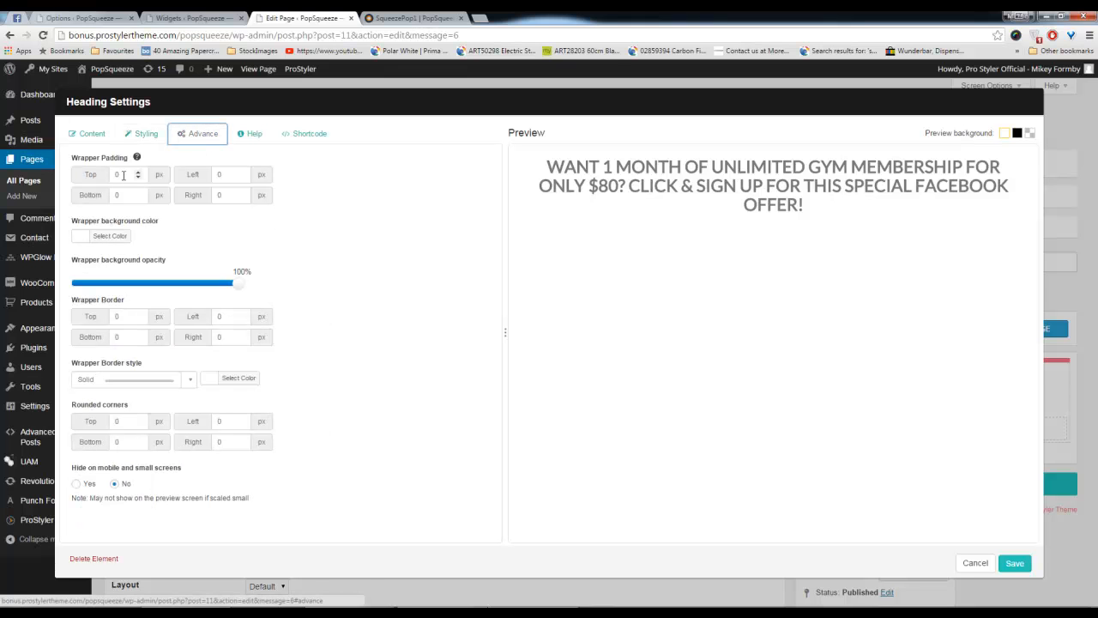
double_click(122, 175)
text(5)
double_click(124, 195)
text(5)
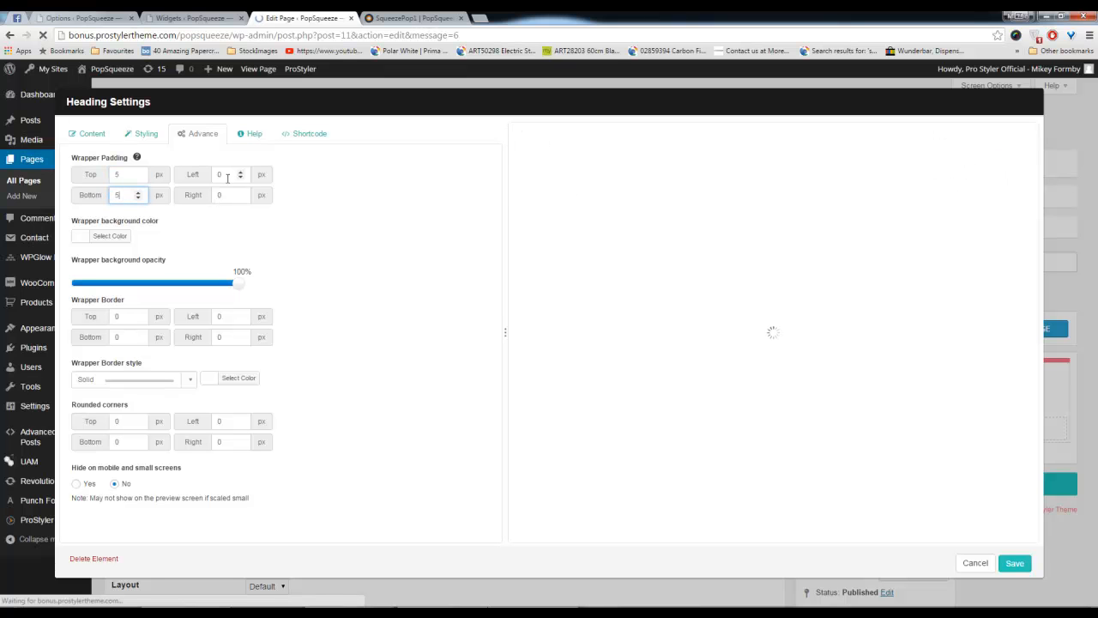
double_click(225, 175)
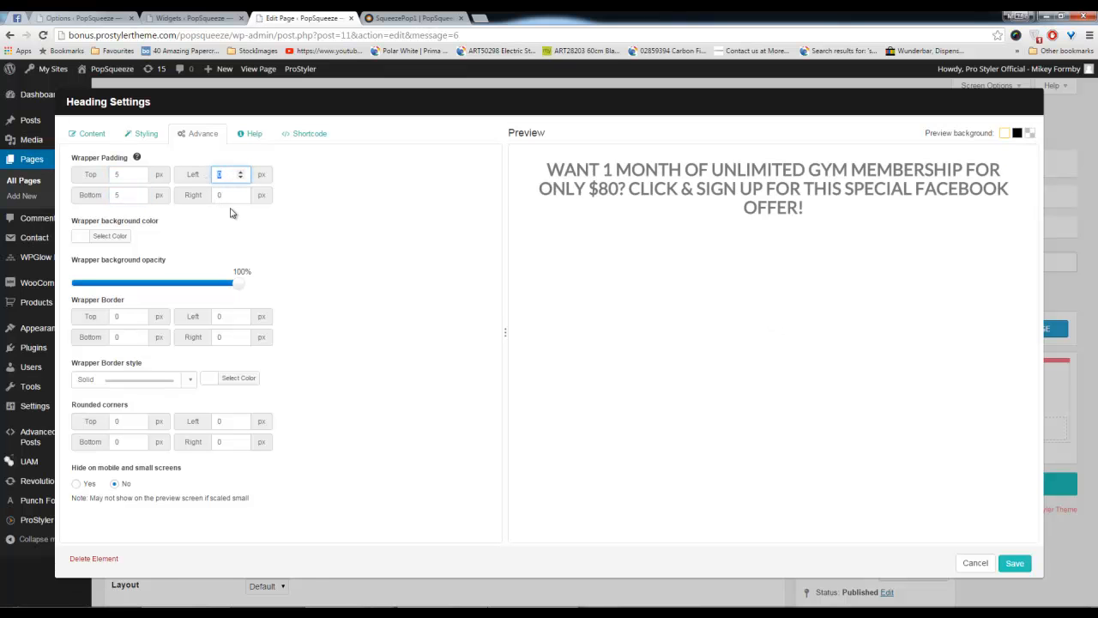
double_click(225, 195)
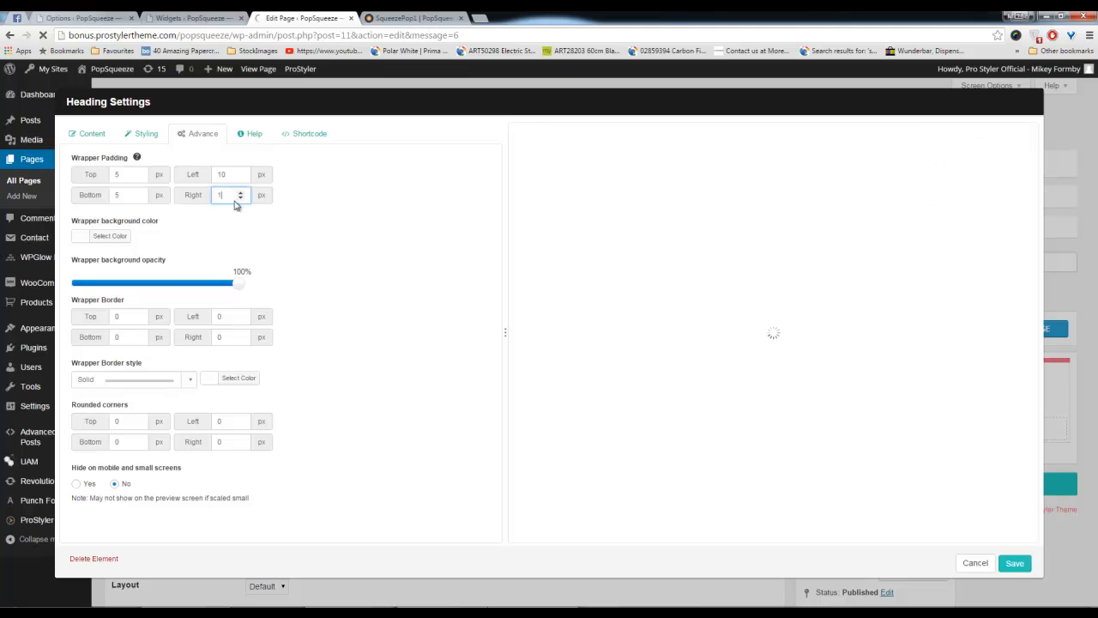
text(10)
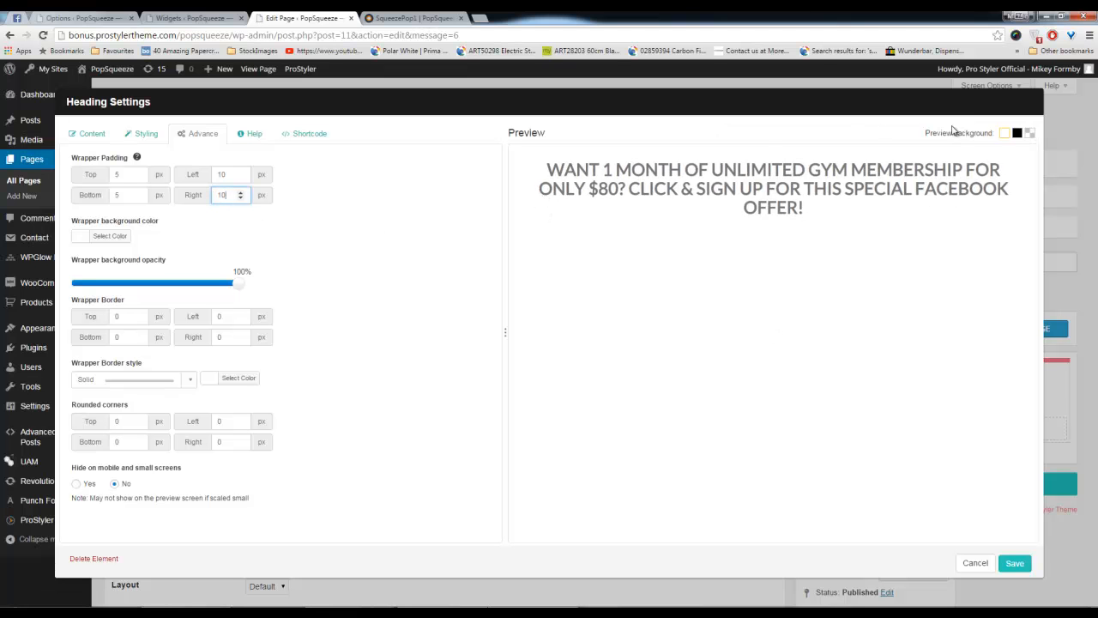
Preview the heading on black and set its wrapper background color to white
click(1018, 134)
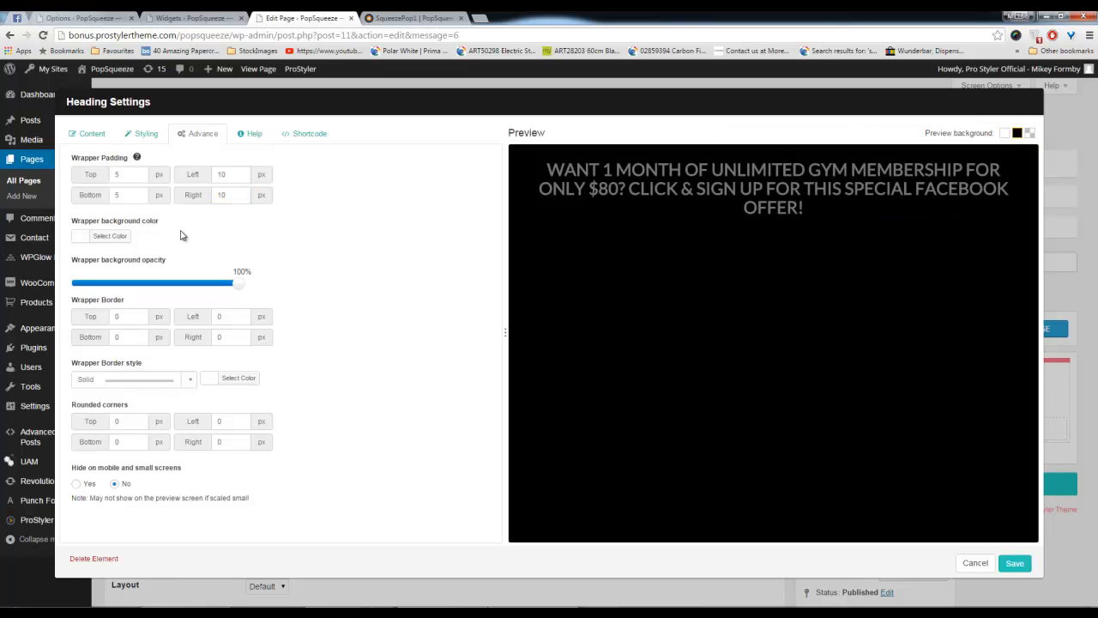
click(110, 236)
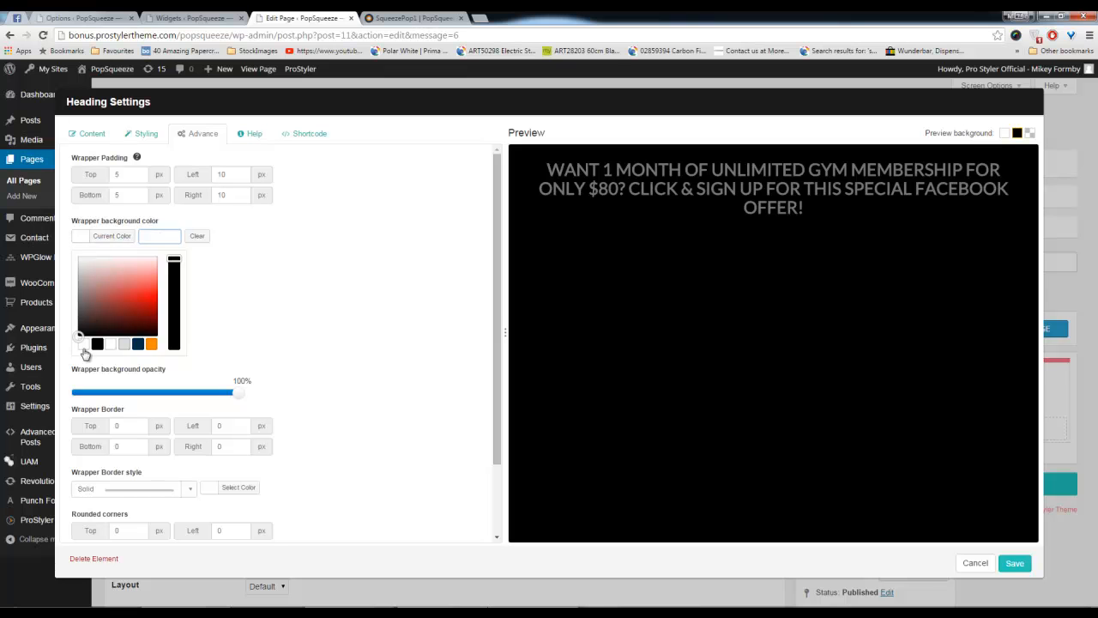
click(319, 280)
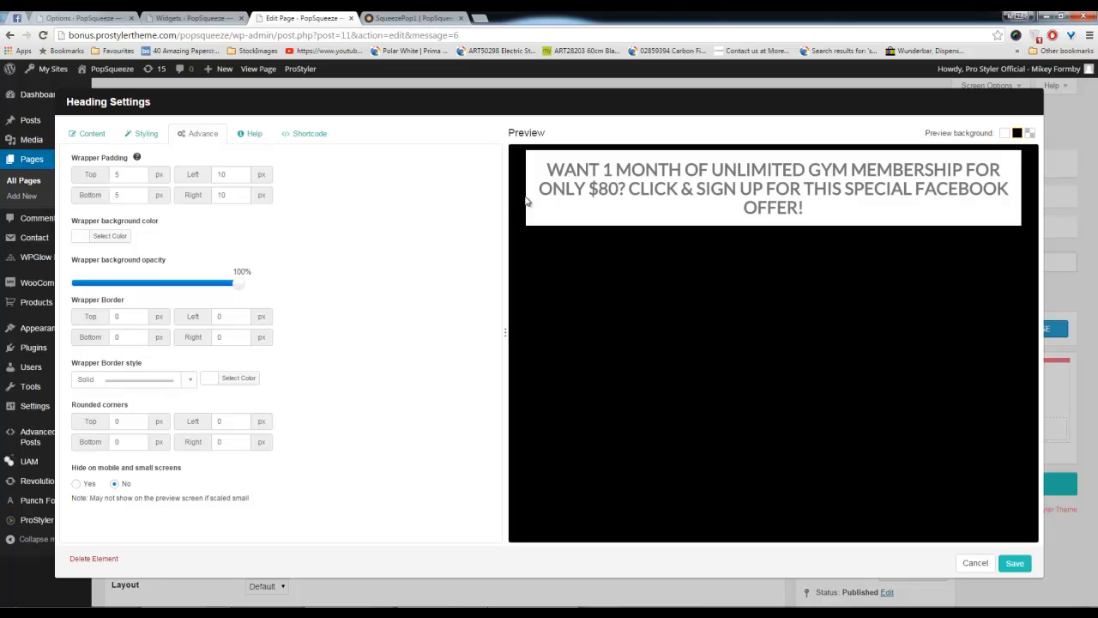
Try a top wrapper padding of 50 px on the heading
click(232, 174)
key(shift+Tab)
click(423, 233)
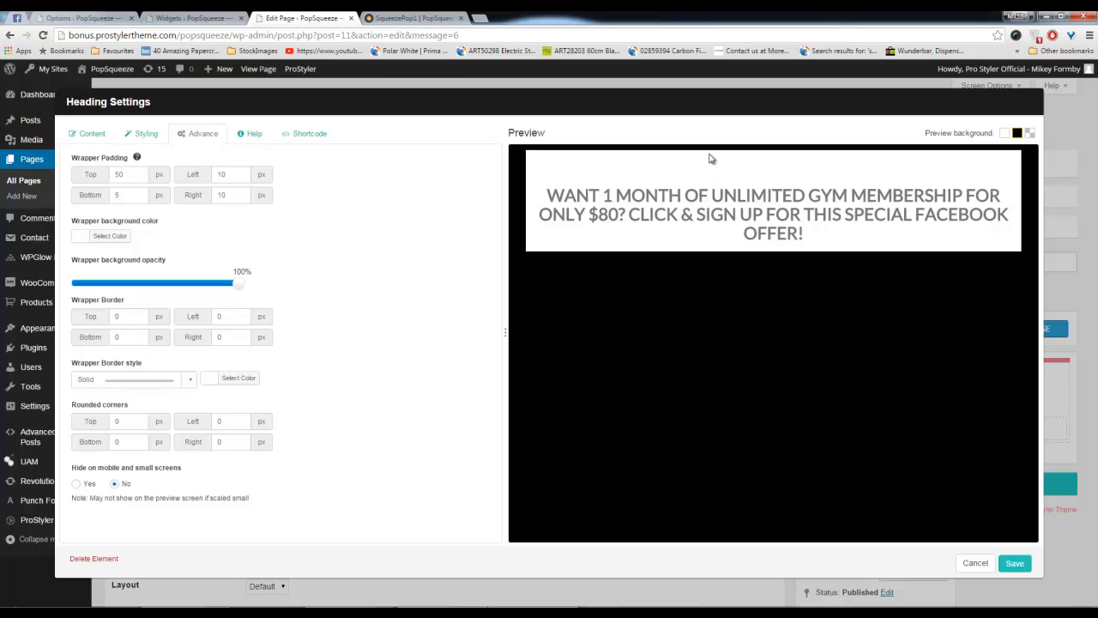
Try a top margin of 50 px on the heading and set it back to 0 px
click(142, 134)
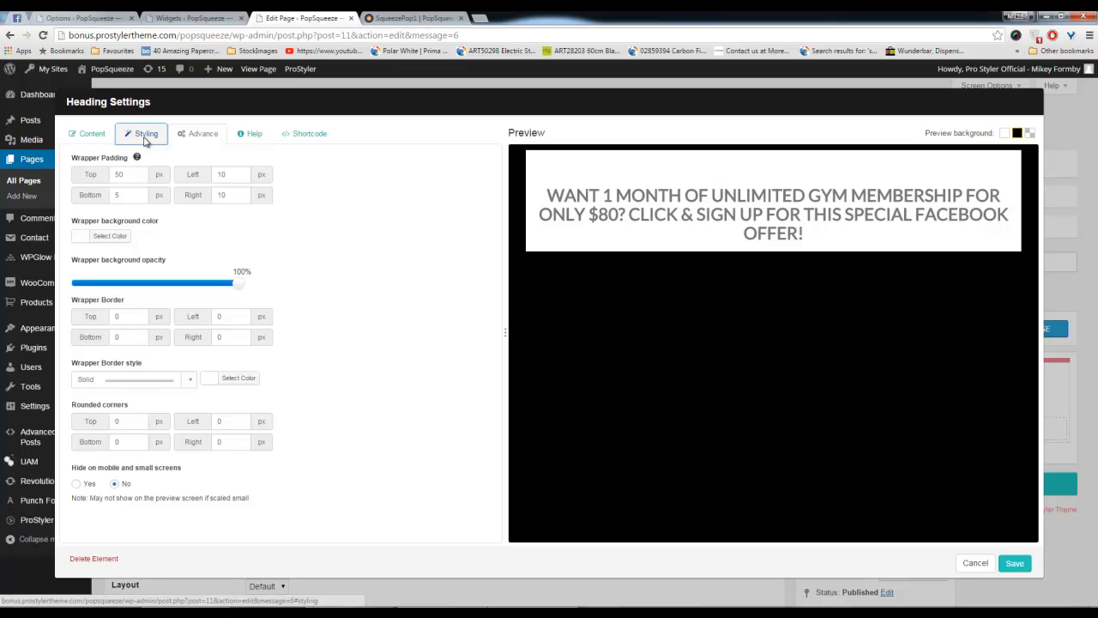
click(101, 218)
text(50)
click(371, 249)
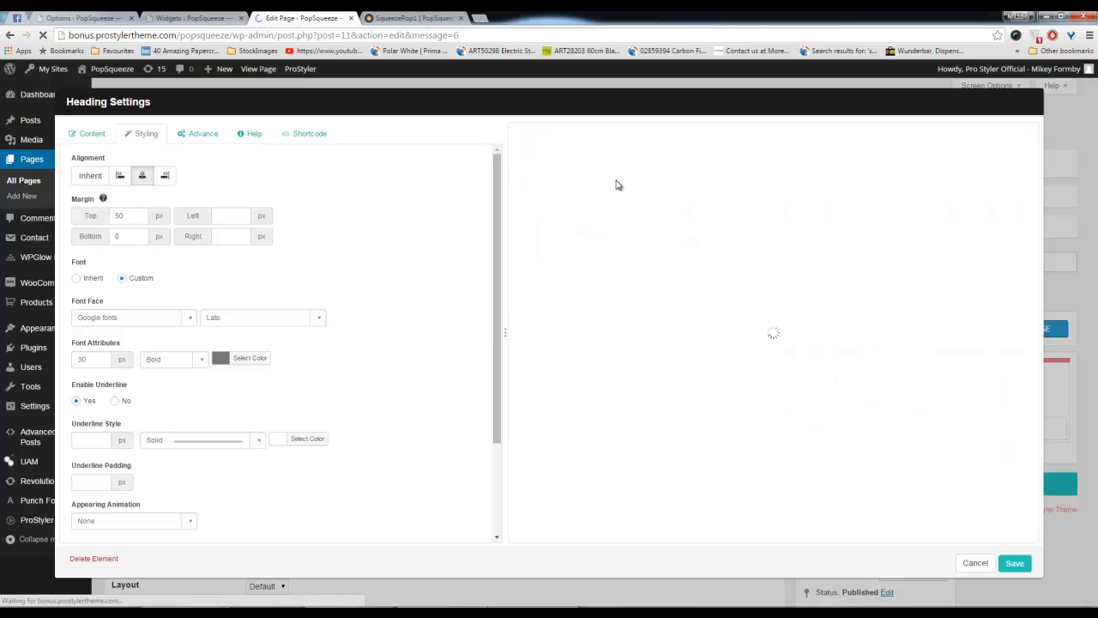
click(124, 217)
text(0)
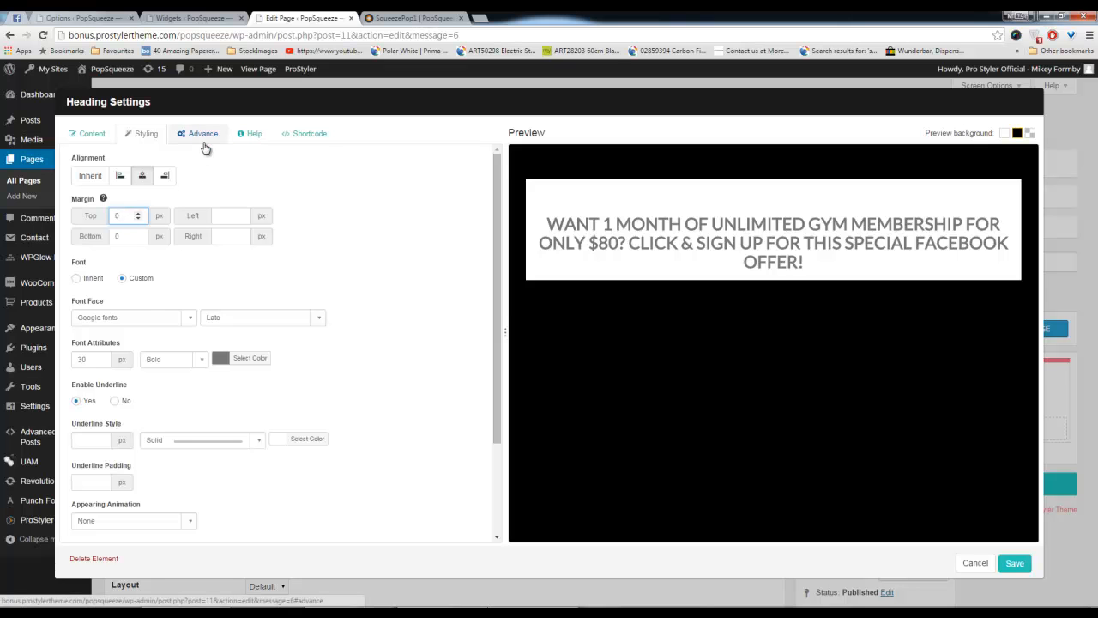
Restore the heading's top wrapper padding to 5 px
click(204, 142)
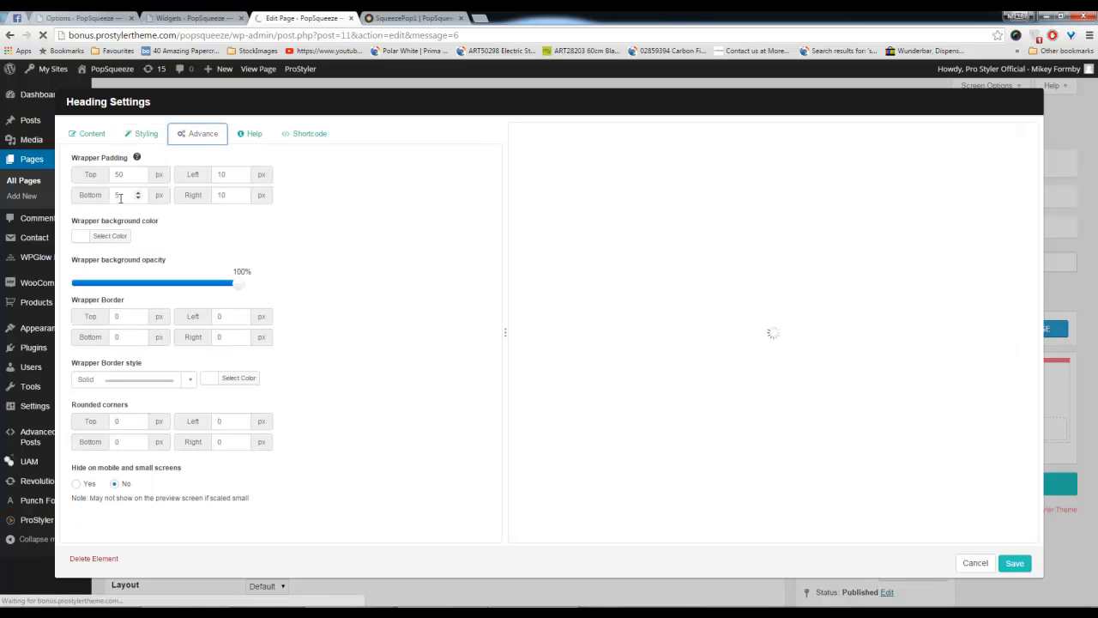
drag(127, 173, 91, 173)
text(5)
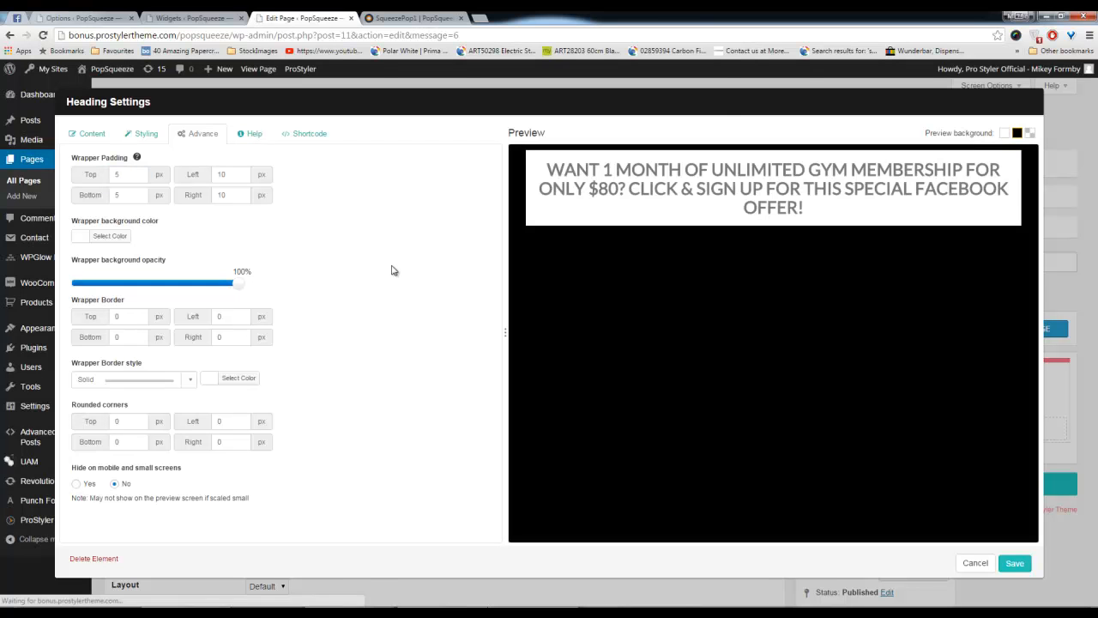
Give the heading's wrapper a 2 px border on its left and right sides
drag(127, 316, 83, 319)
drag(224, 319, 200, 315)
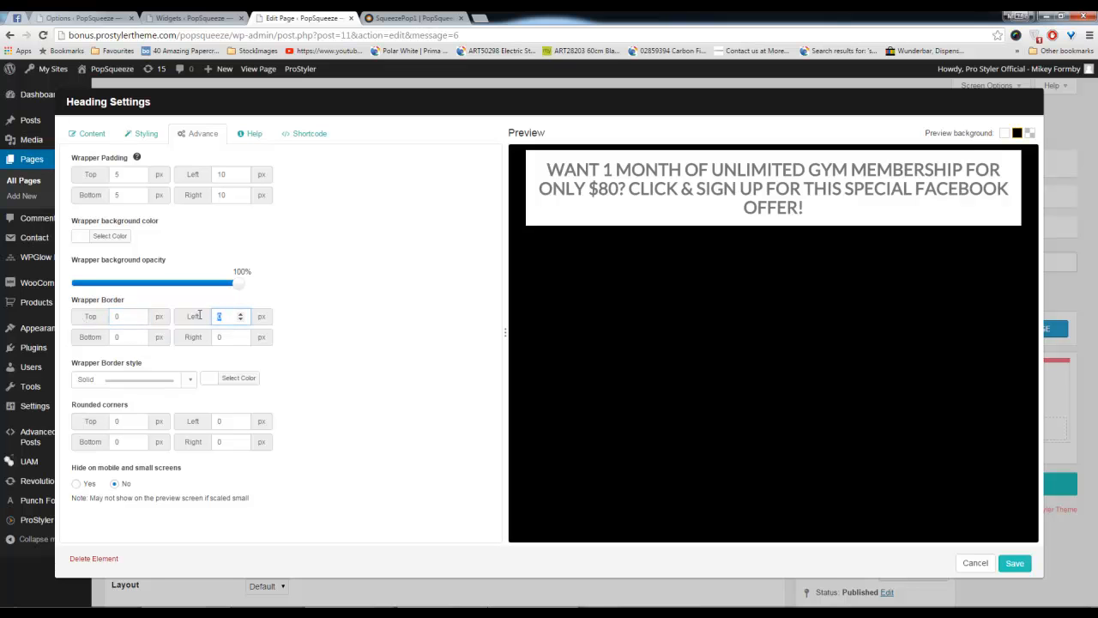
text(2)
double_click(228, 337)
text(2)
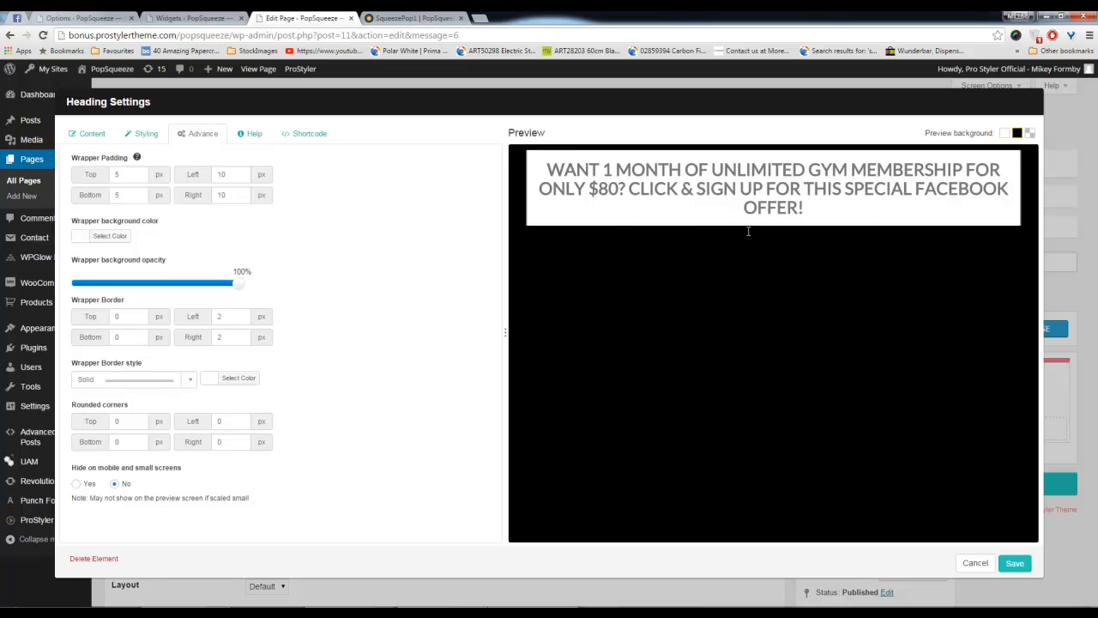
Paste the copied gray as the heading's wrapper border color
click(227, 378)
right_click(292, 390)
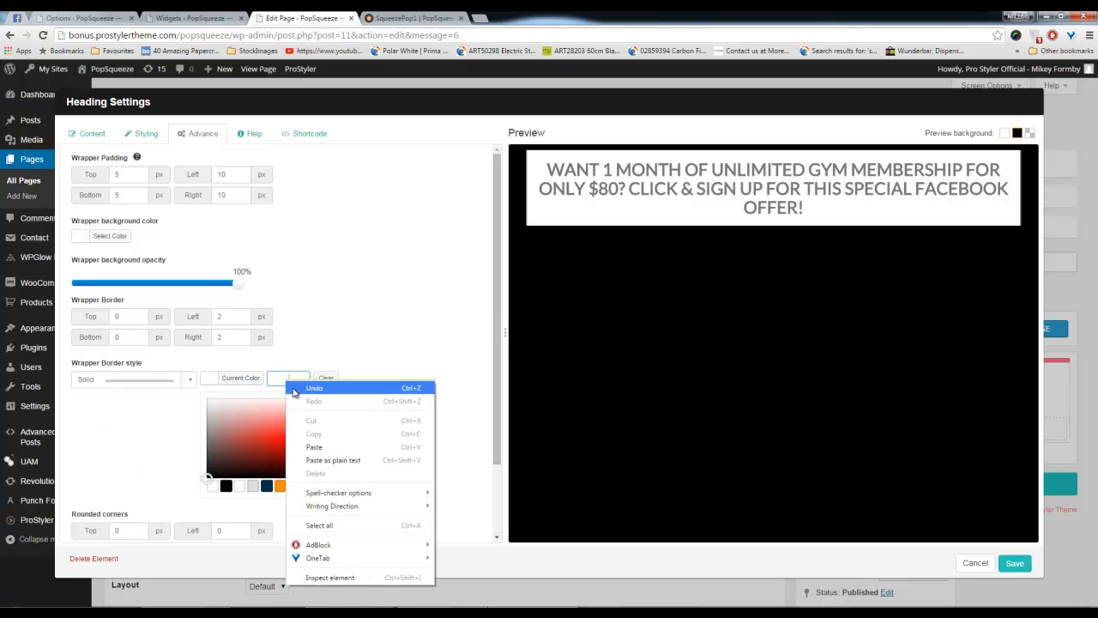
click(316, 446)
click(387, 408)
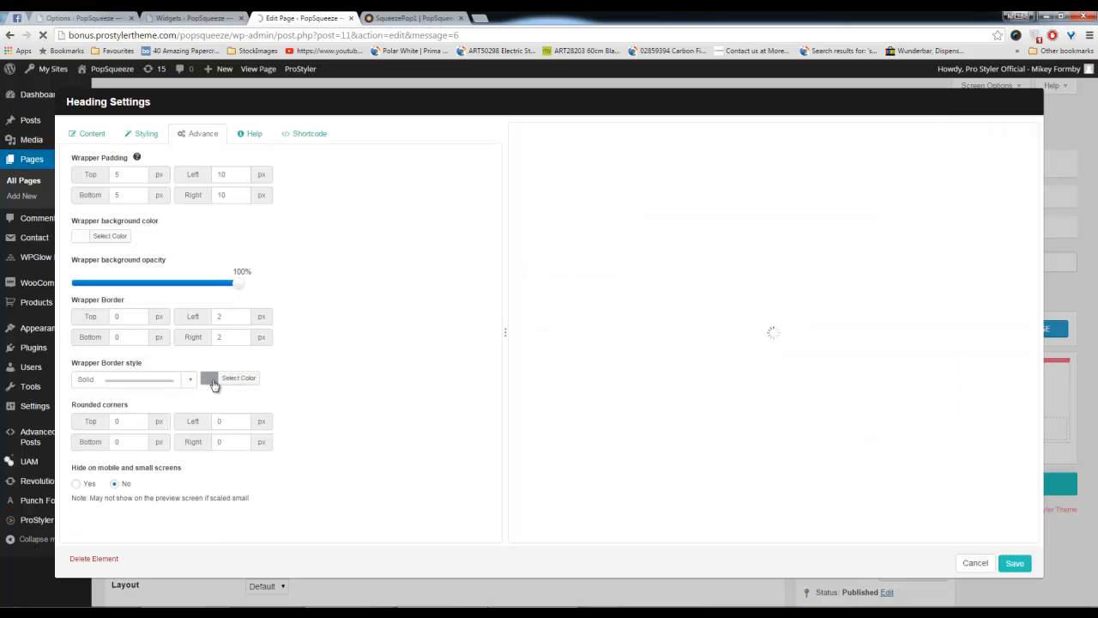
Try the Dotted style for the heading's wrapper border and return it to Solid
click(192, 382)
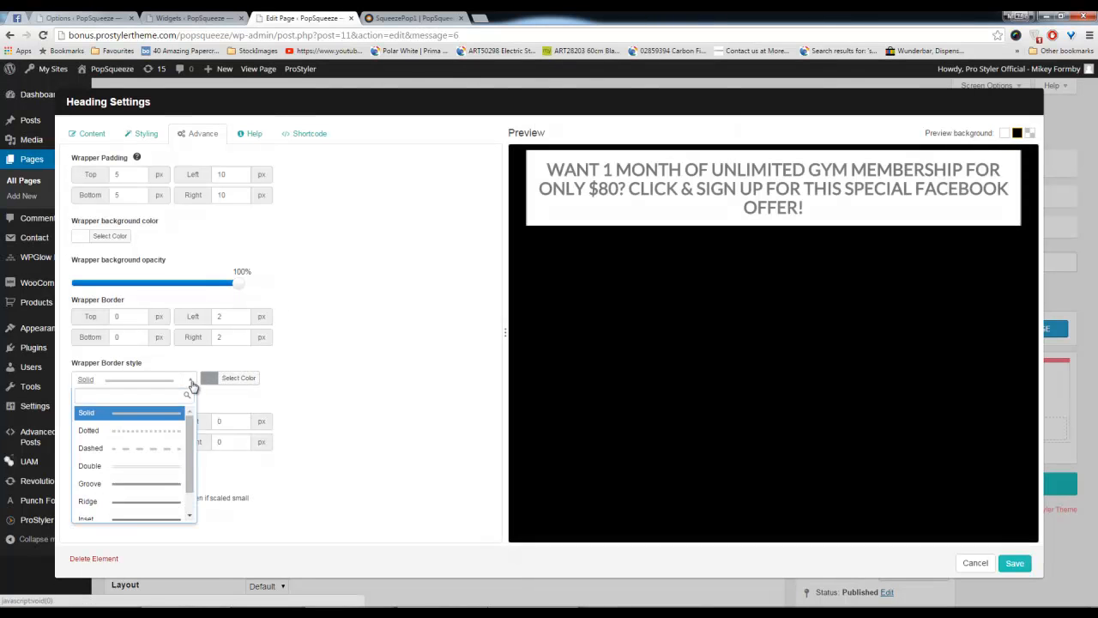
click(151, 432)
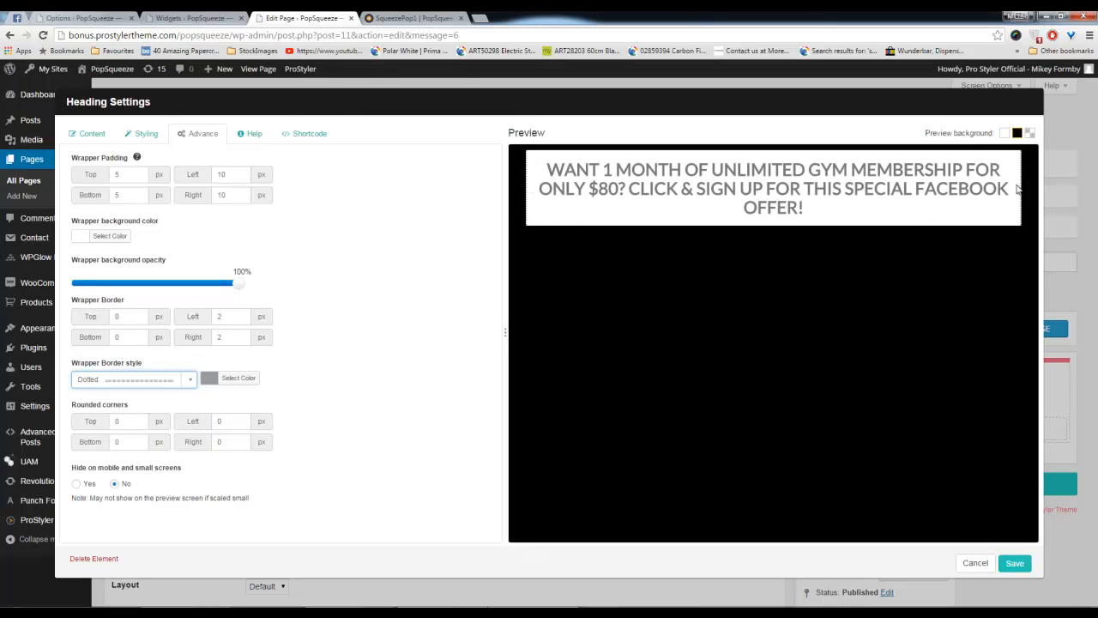
click(190, 383)
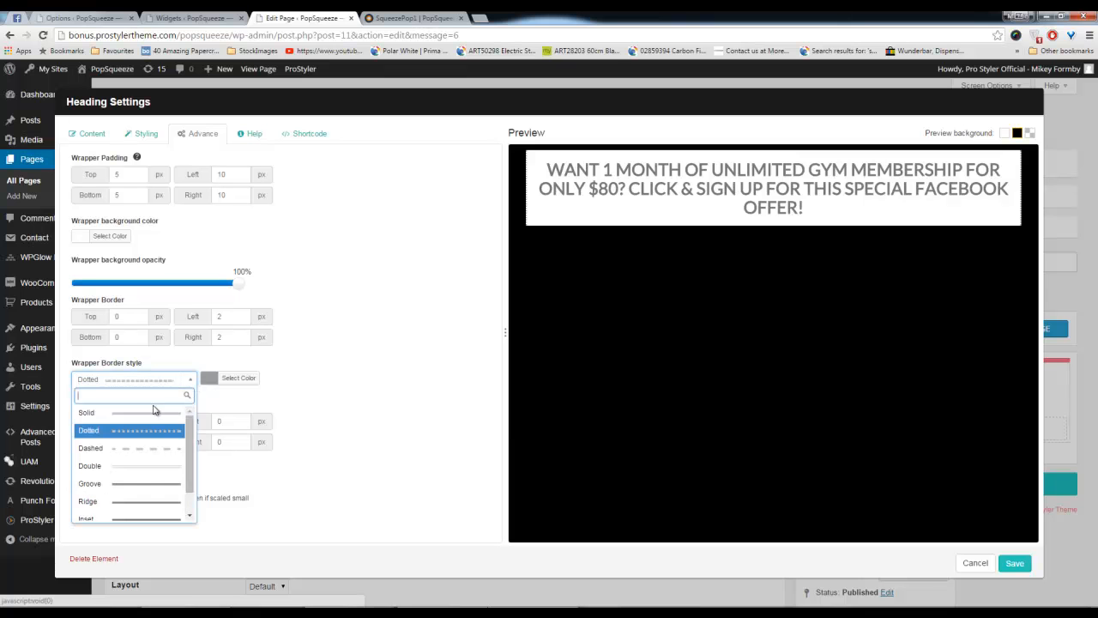
click(136, 413)
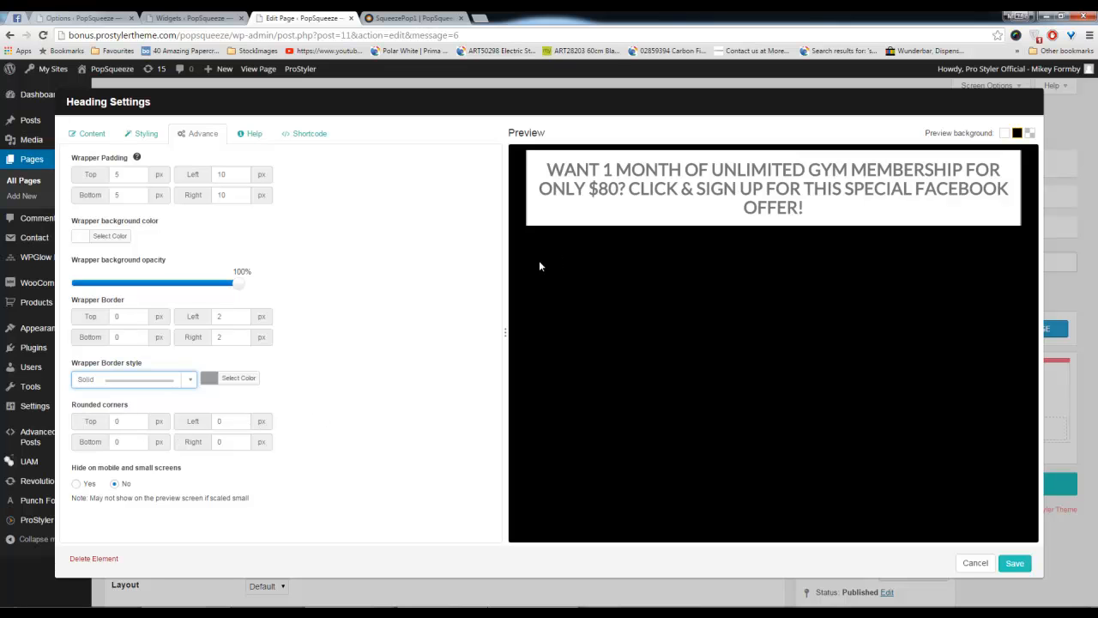
Save the heading settings and the page, and reload the live SqueezePop1 page to check the box
click(1014, 564)
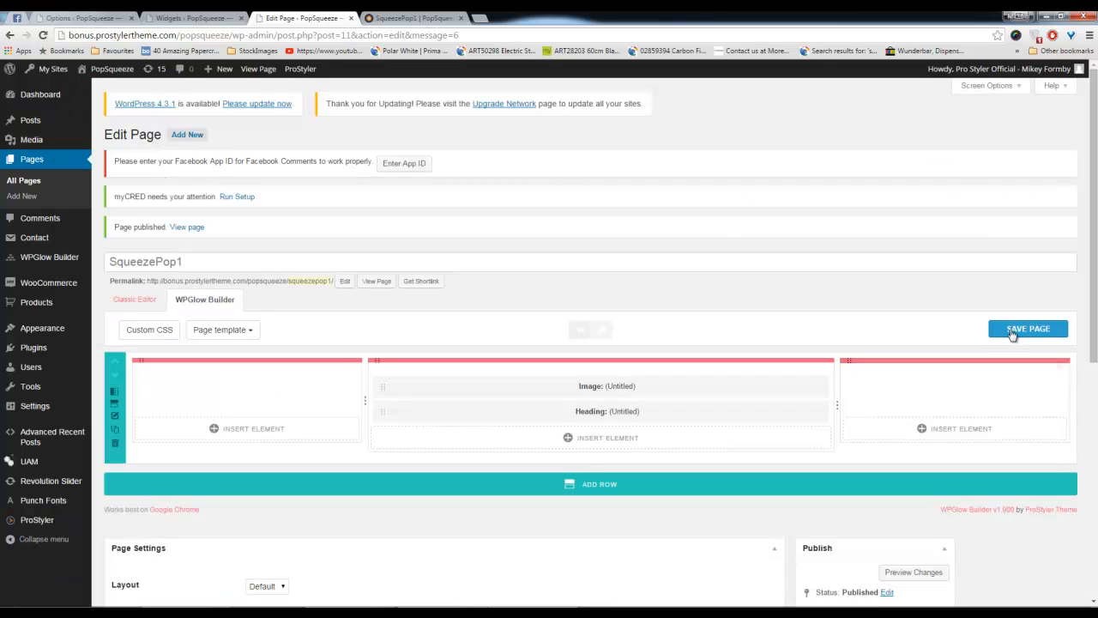
click(1018, 330)
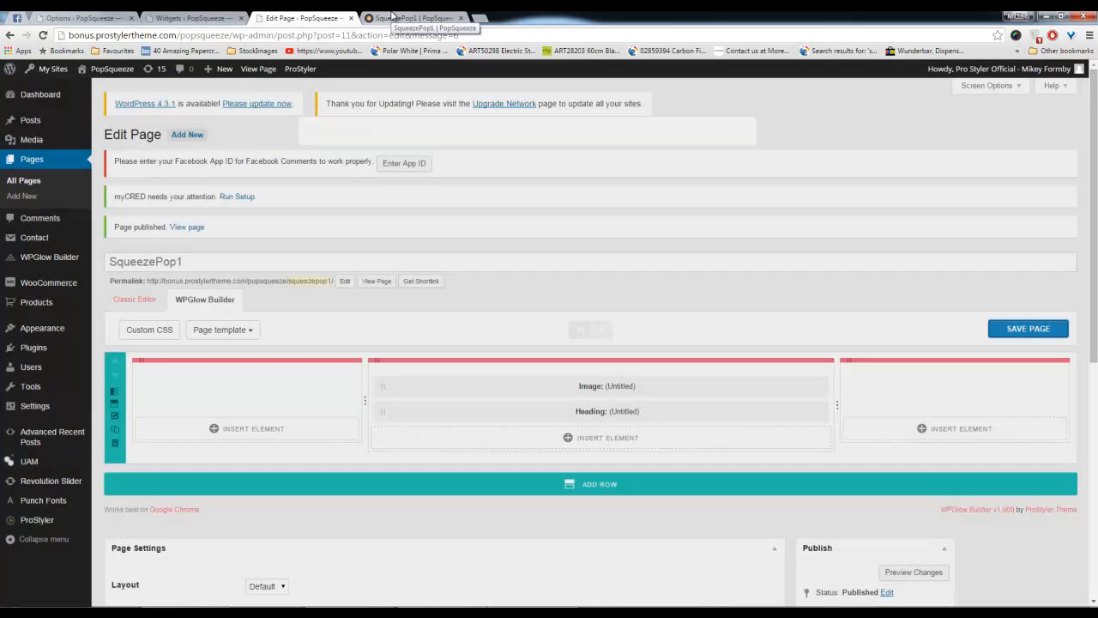
key(ctrl+Tab)
click(42, 36)
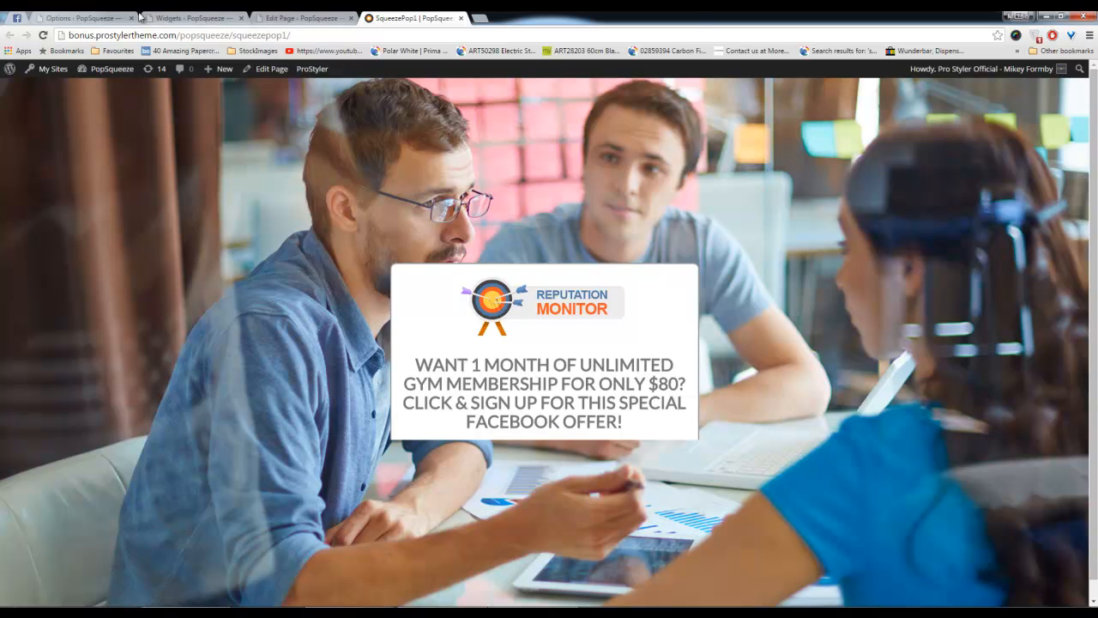
Return to the page editor and duplicate the Heading element in the middle column
click(304, 18)
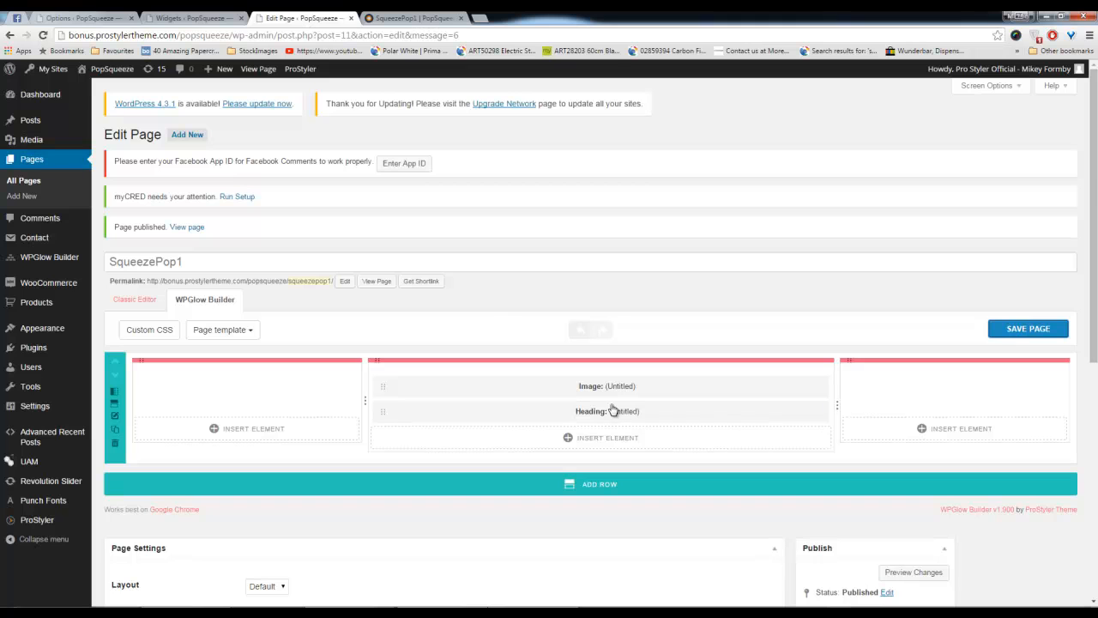
mouse_move(746, 418)
click(789, 413)
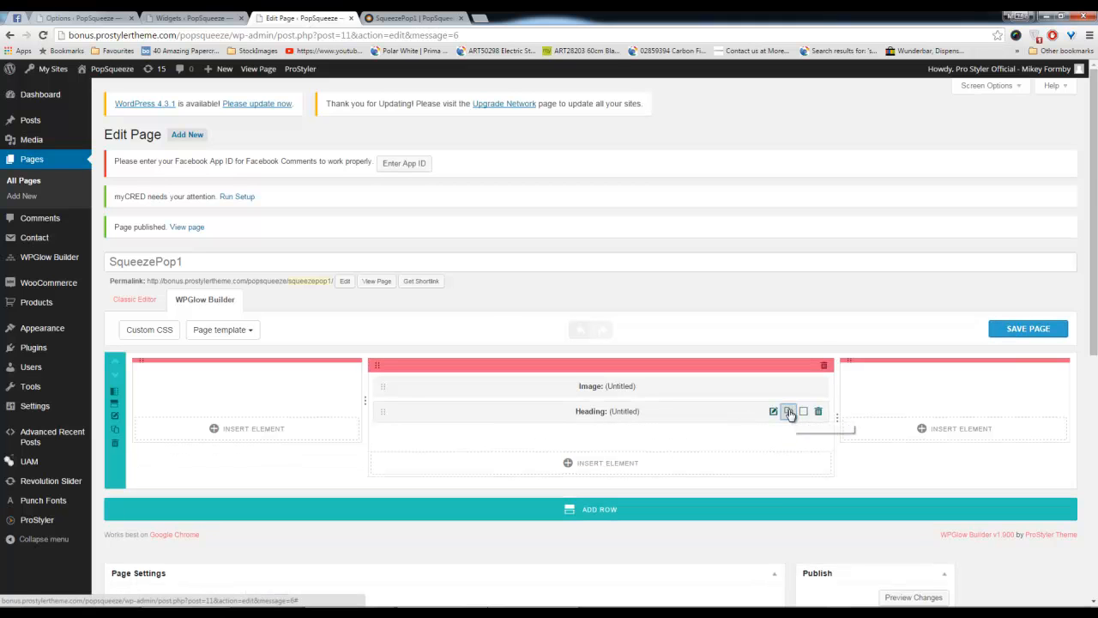
mouse_move(788, 416)
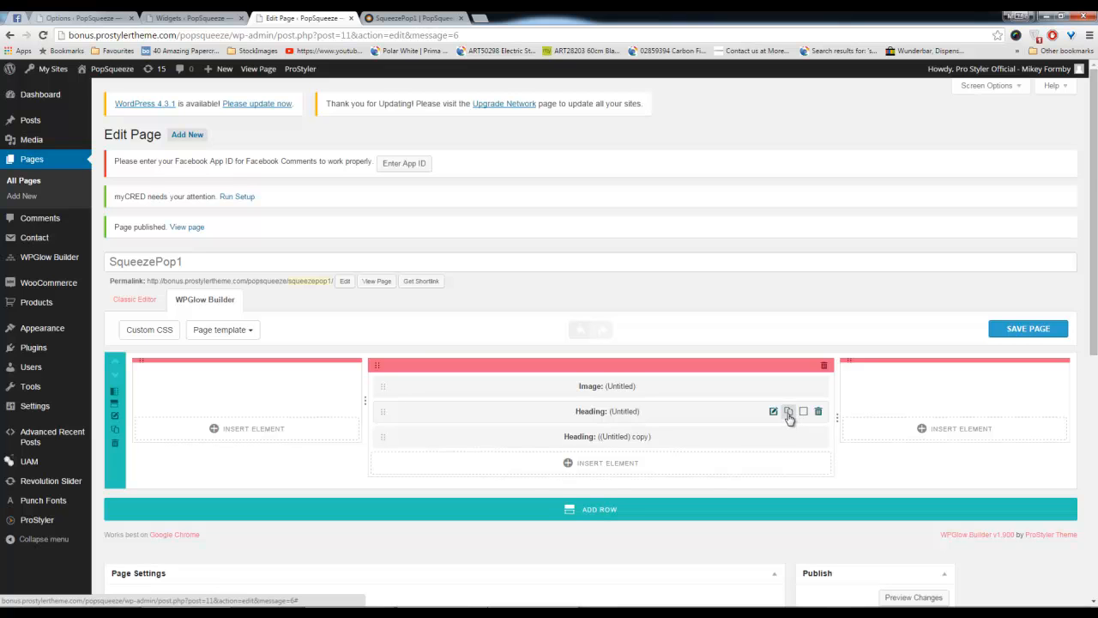
Open the copied heading's settings and replace its text with "(13 Trials Remaining)"
mouse_move(787, 441)
click(772, 437)
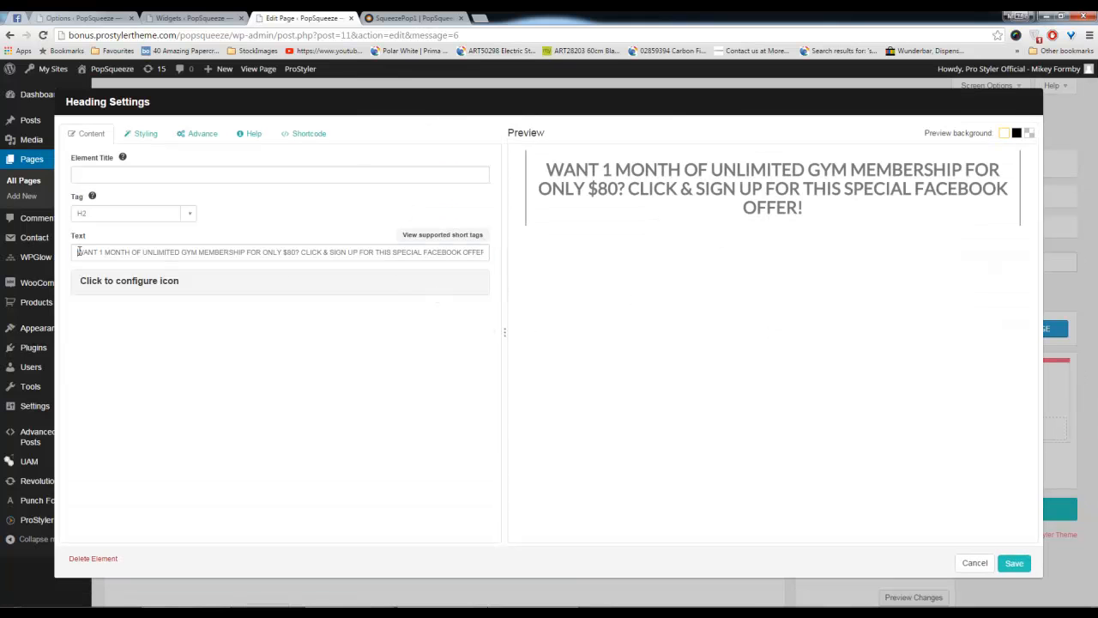
drag(78, 251, 708, 283)
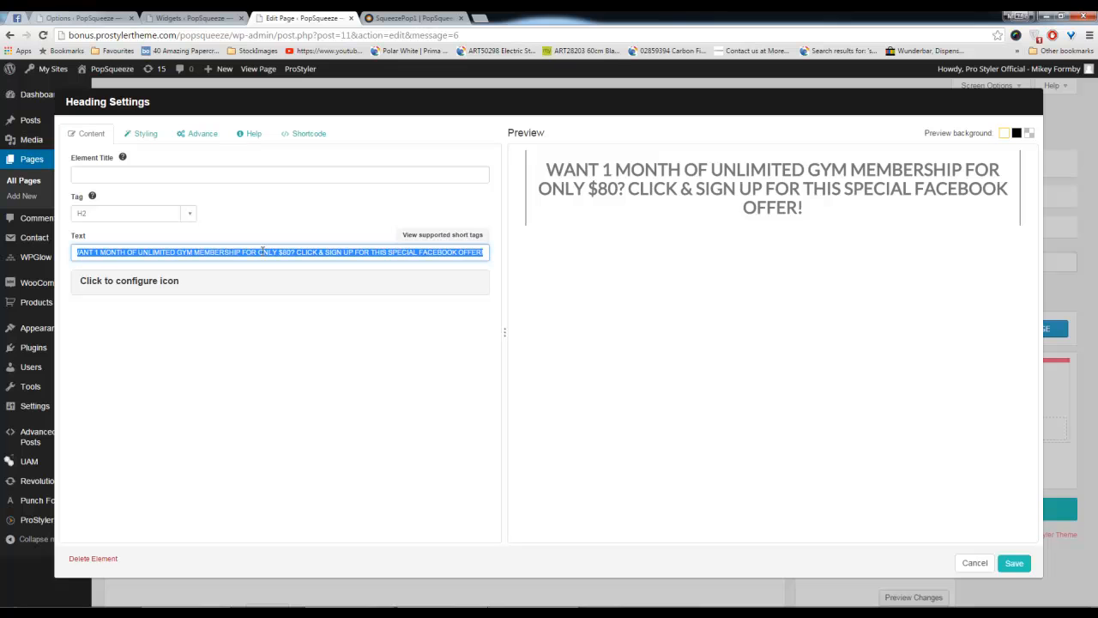
text((13)
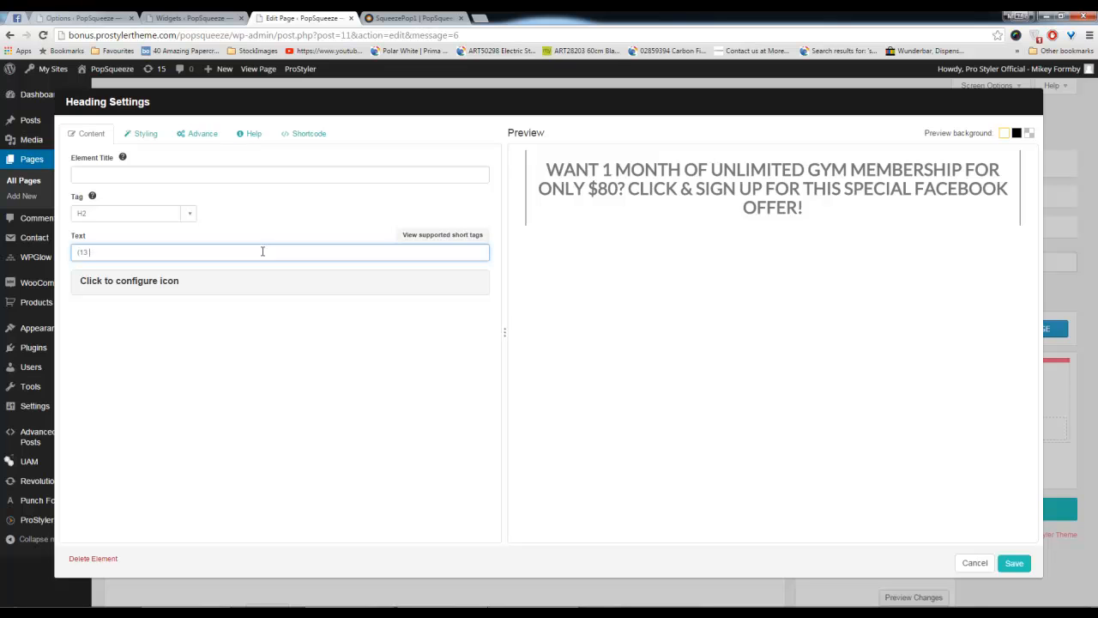
key(Caps_Lock)
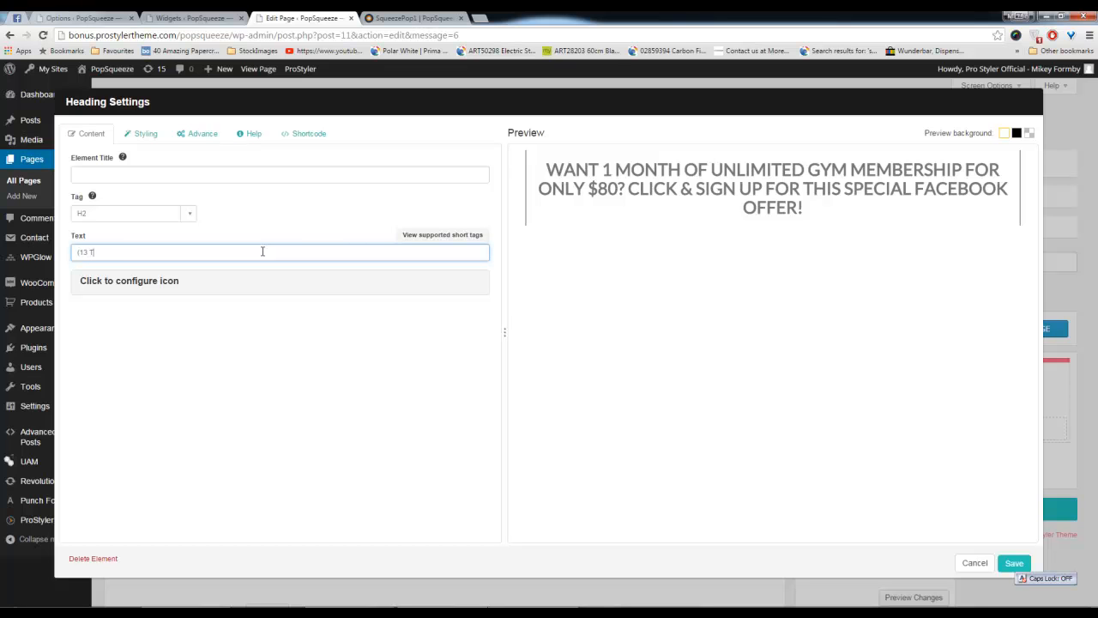
text(emaining)
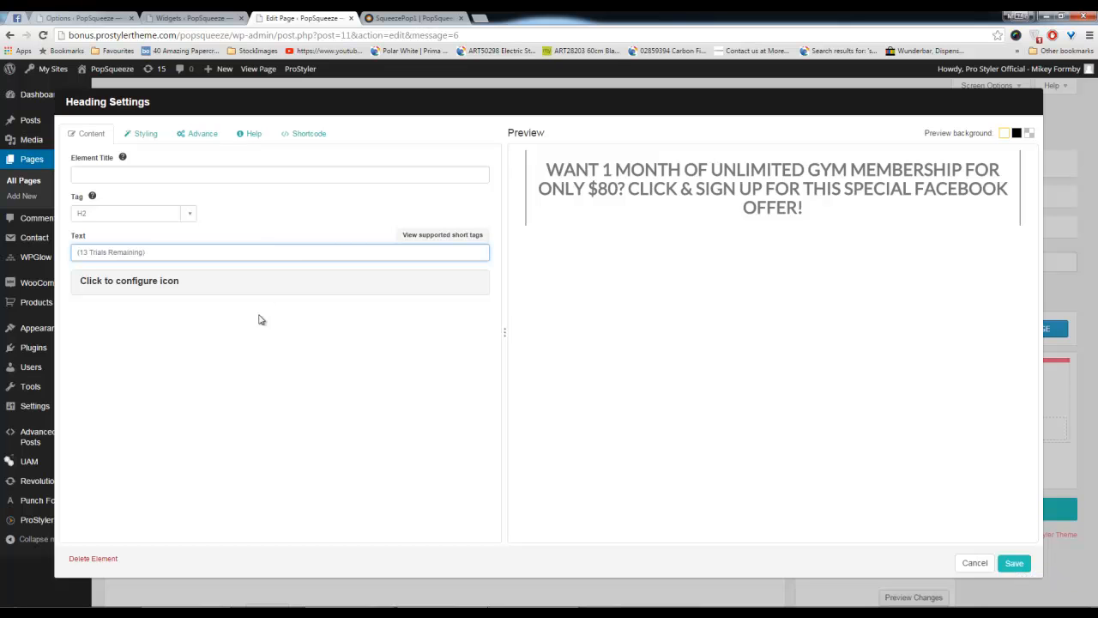
Add a space inside each parenthesis of the copied heading's text so it reads "( 13 Trials Remaining )"
click(220, 368)
click(79, 252)
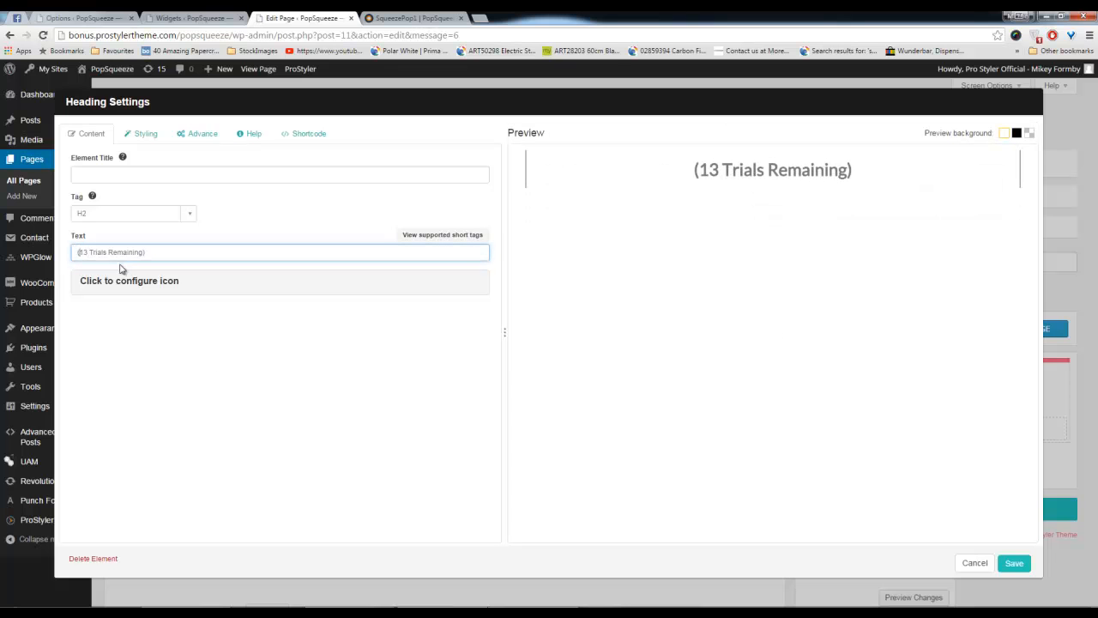
click(213, 395)
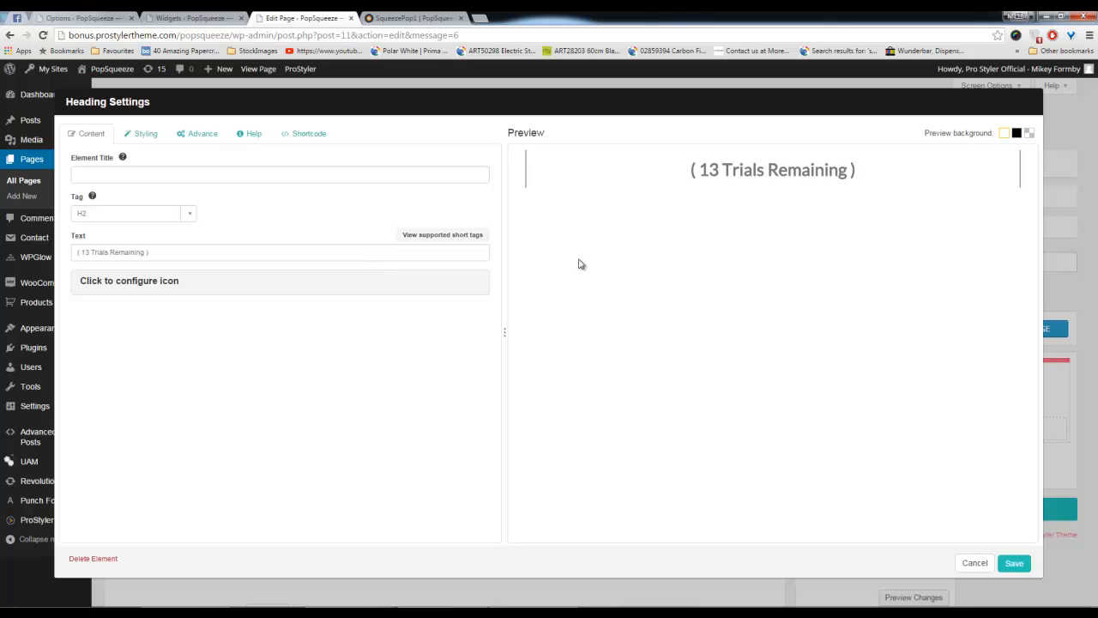
Set the trials heading's font size to 18 px and its font color to dark grey #333333
click(143, 136)
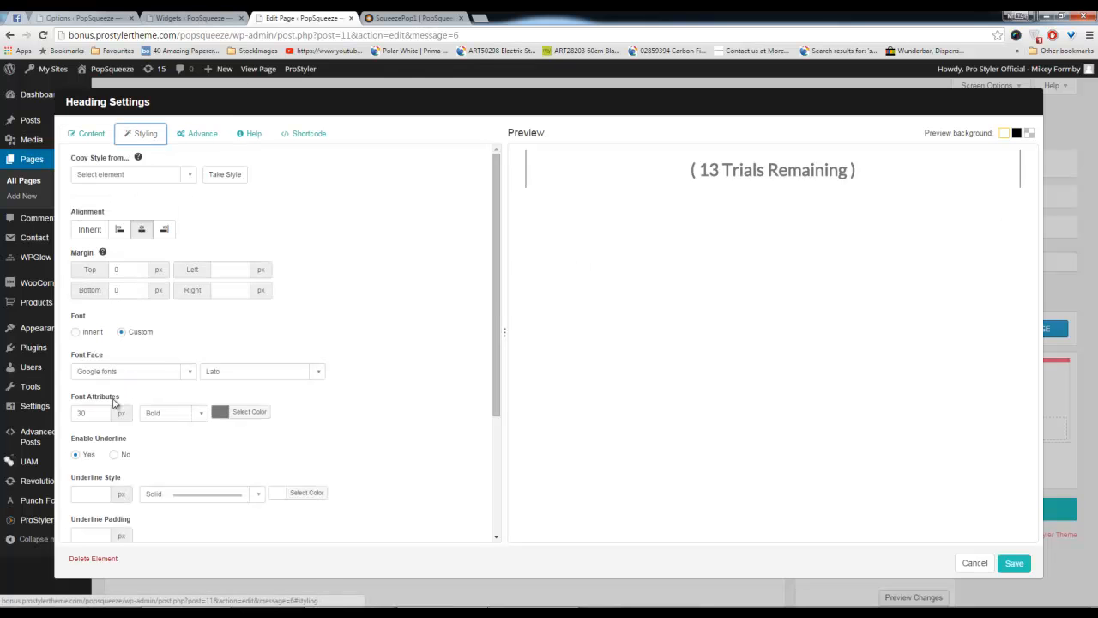
double_click(89, 413)
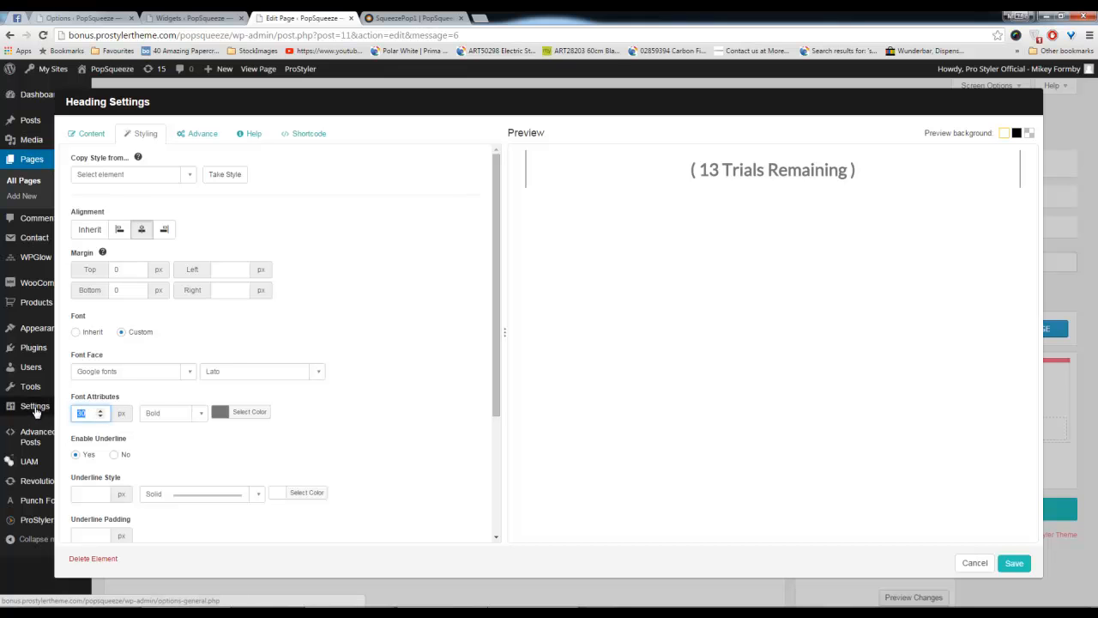
text(18)
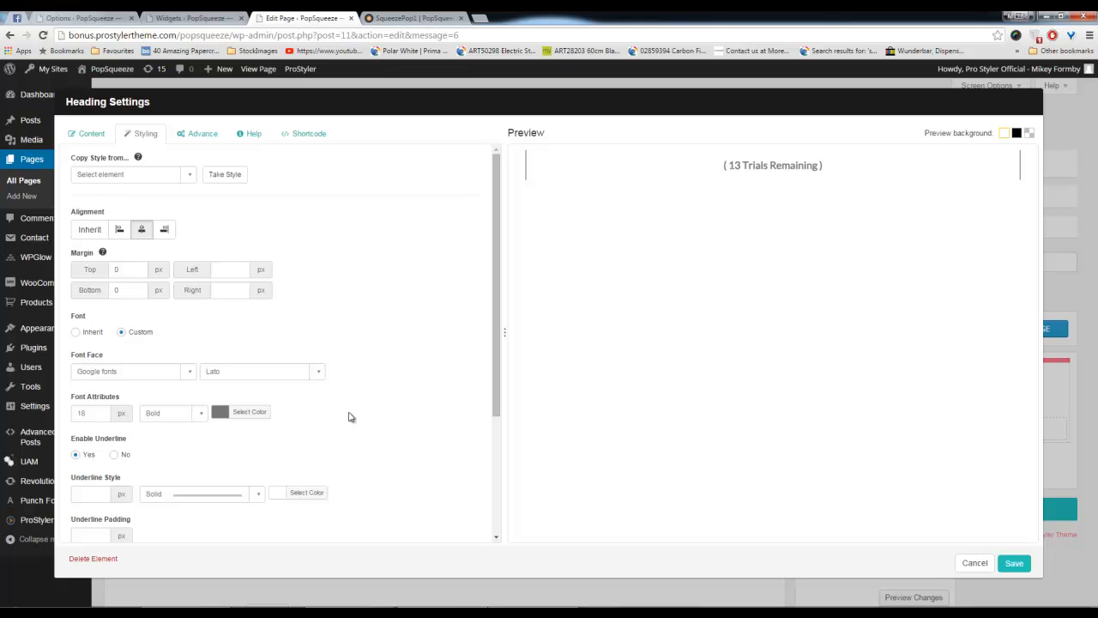
click(247, 413)
drag(217, 477, 216, 496)
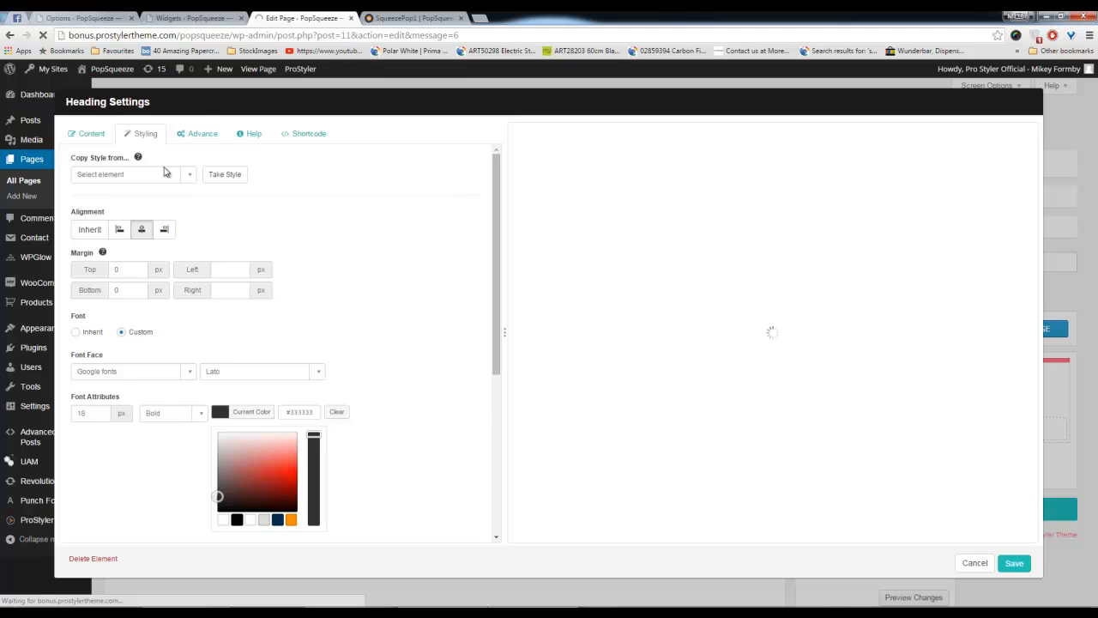
click(203, 123)
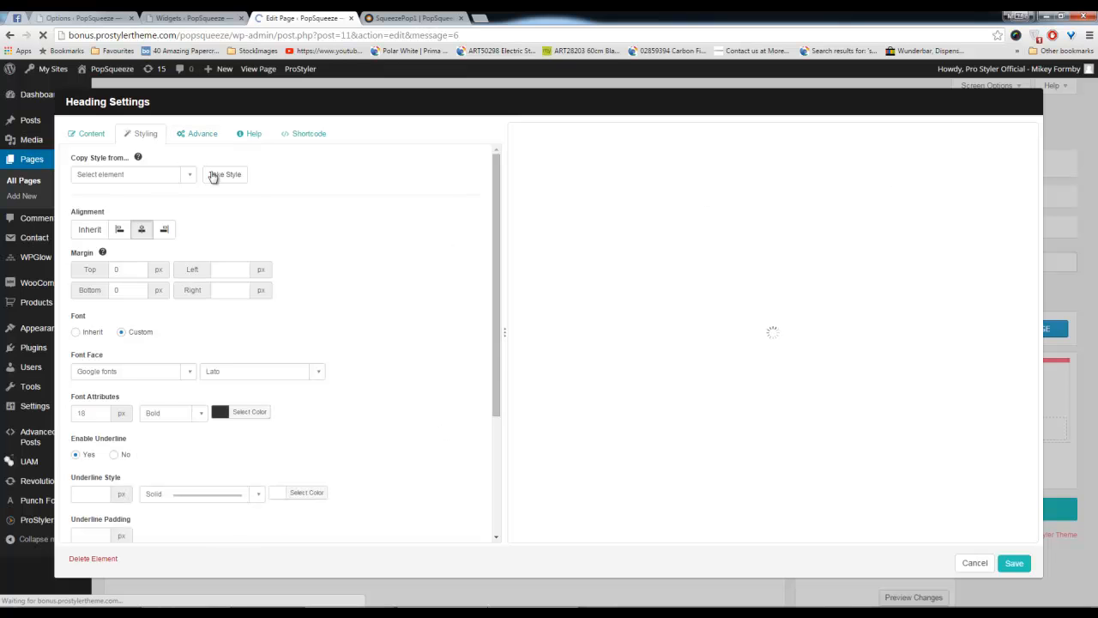
Save the trials heading and the page, and reload the live SqueezePop1 page to check the gap between the two headings
click(201, 134)
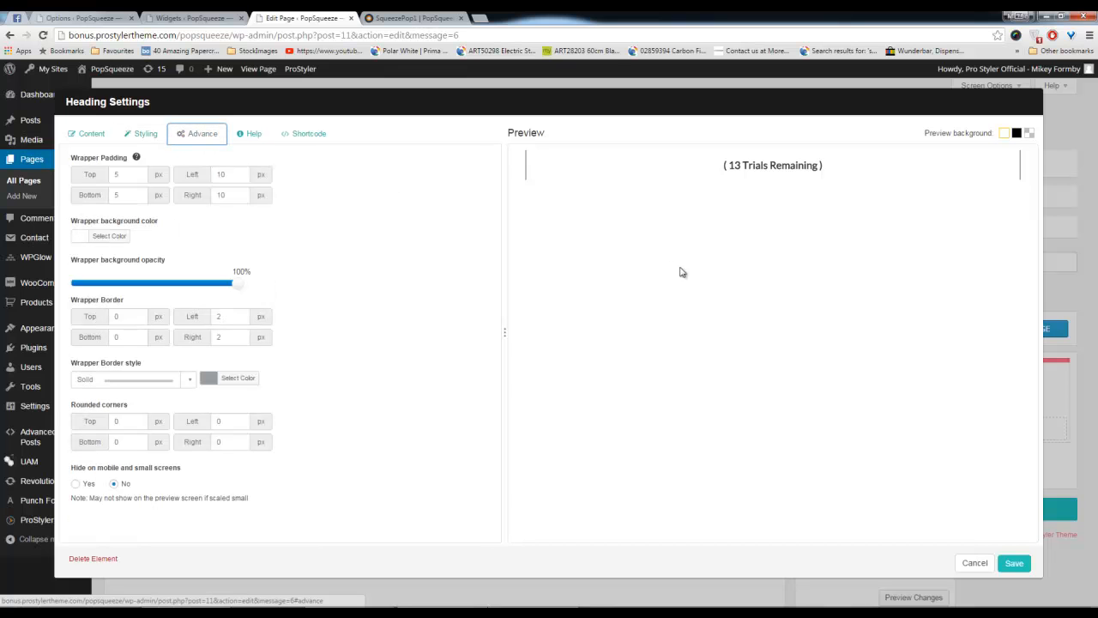
click(1015, 563)
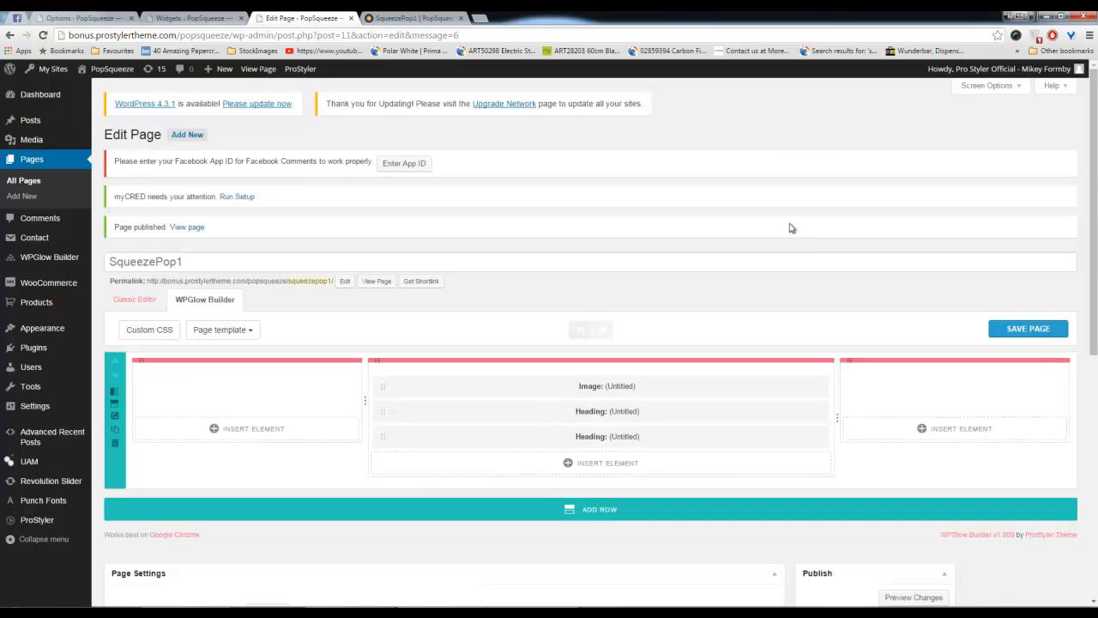
click(1008, 331)
click(410, 17)
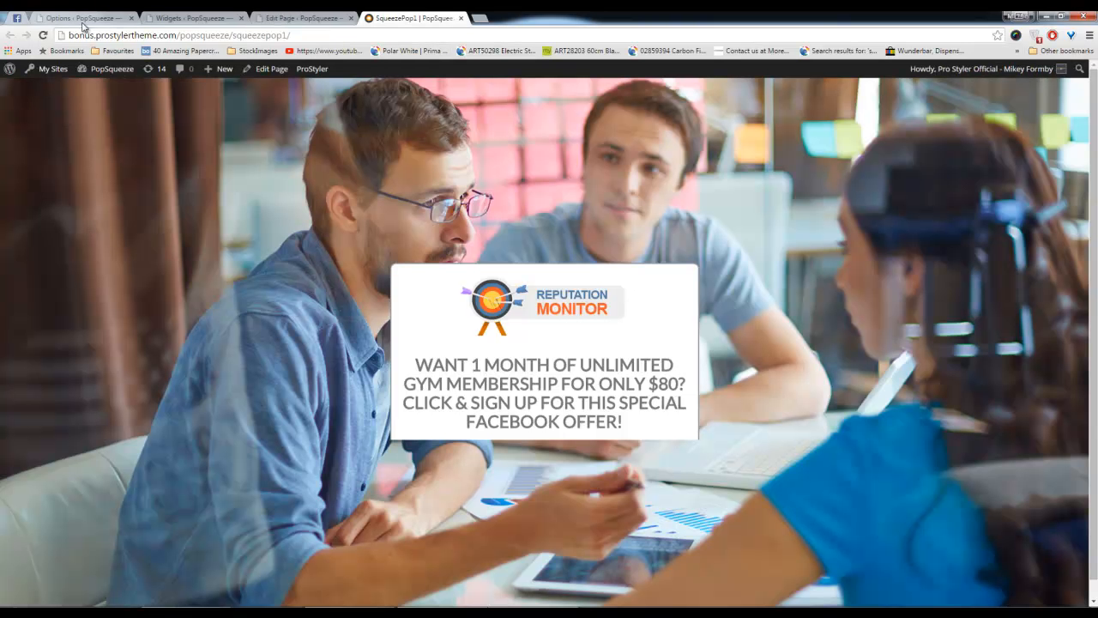
click(43, 35)
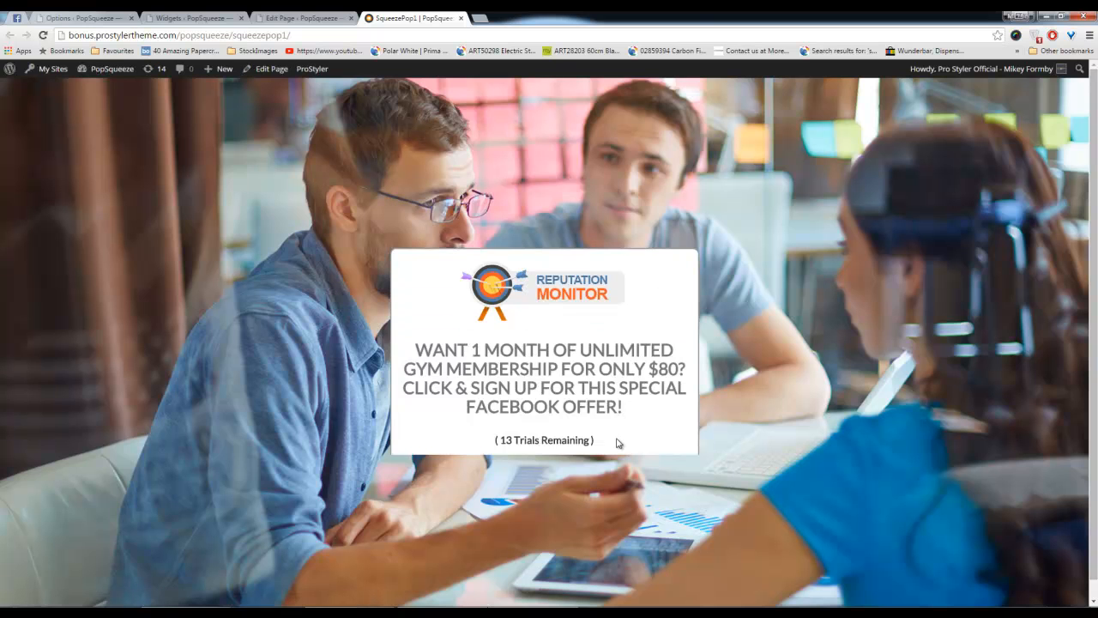
drag(619, 442, 479, 440)
click(464, 443)
drag(535, 414, 534, 437)
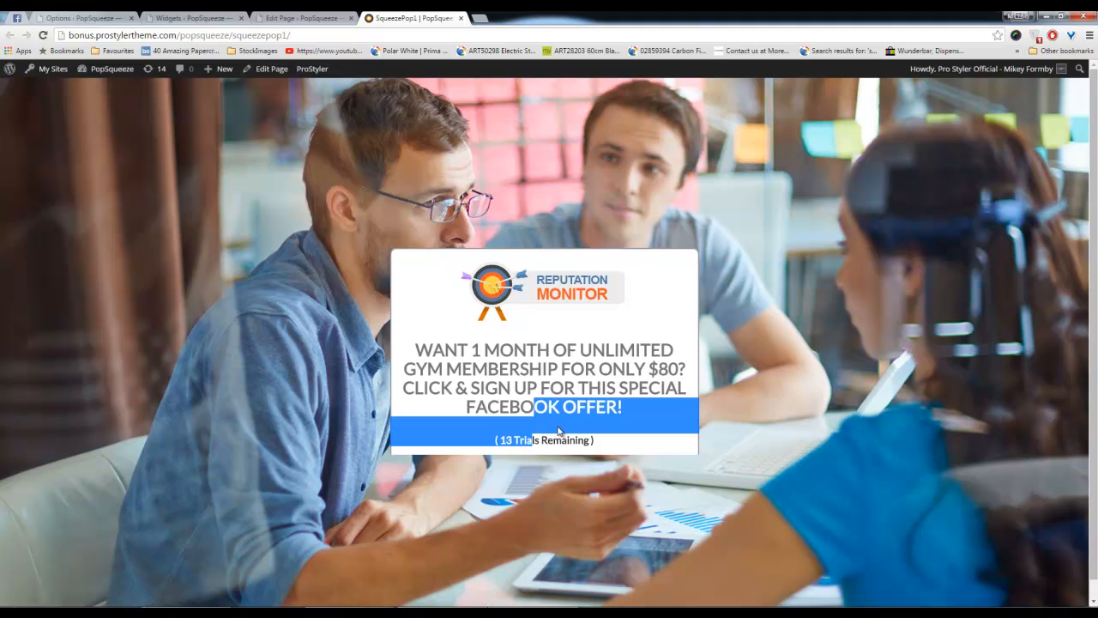
click(542, 442)
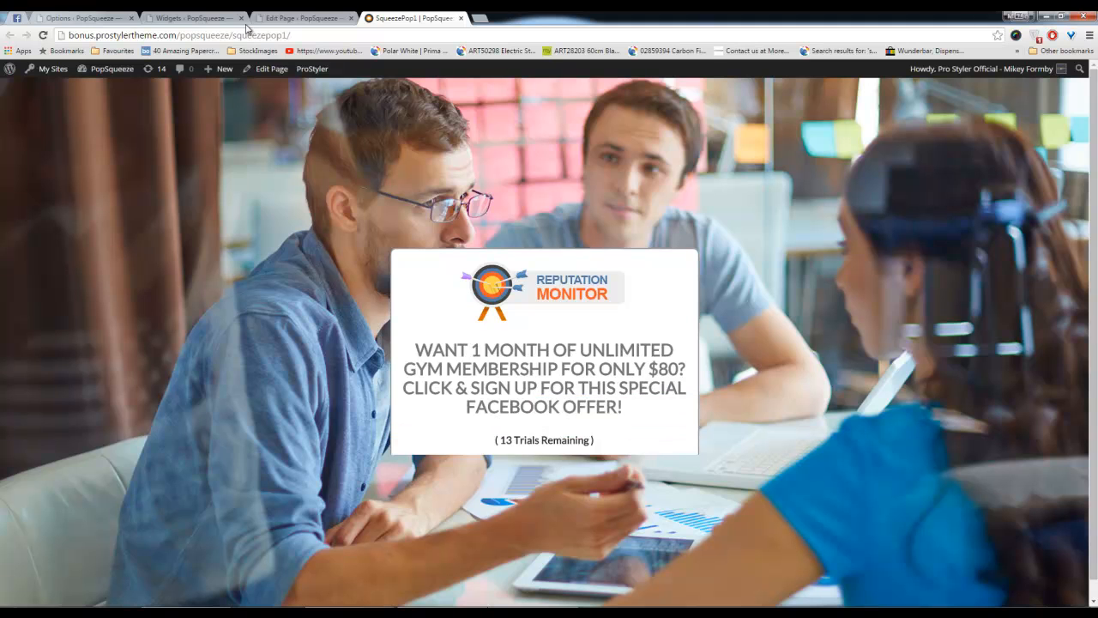
Review the trials heading's wrapper padding and border settings without changing them, and look at the live page again
click(300, 17)
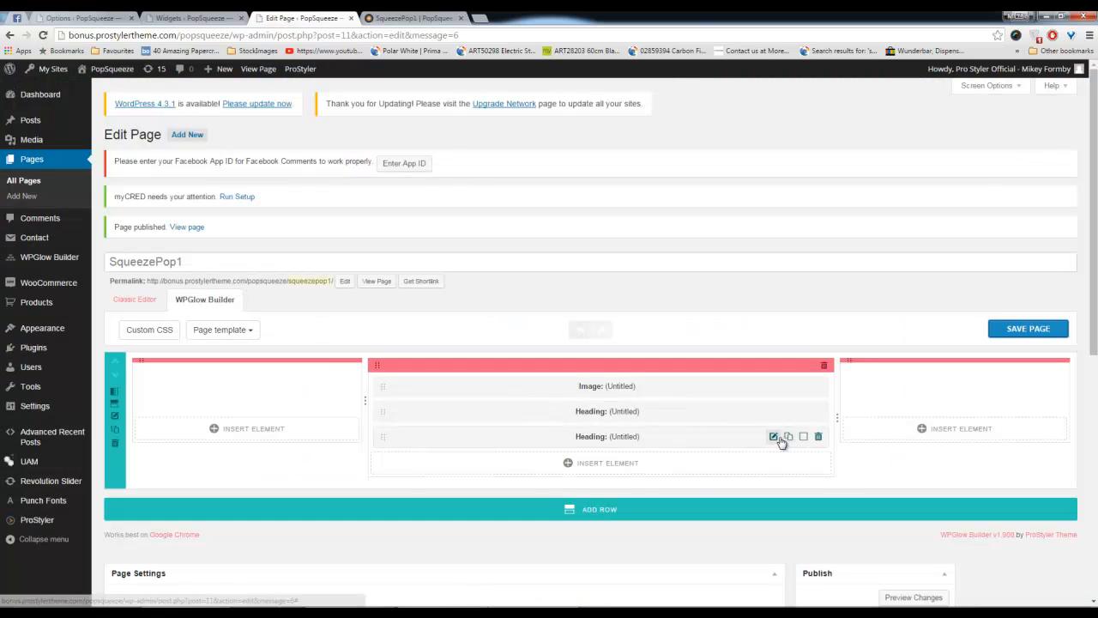
click(774, 438)
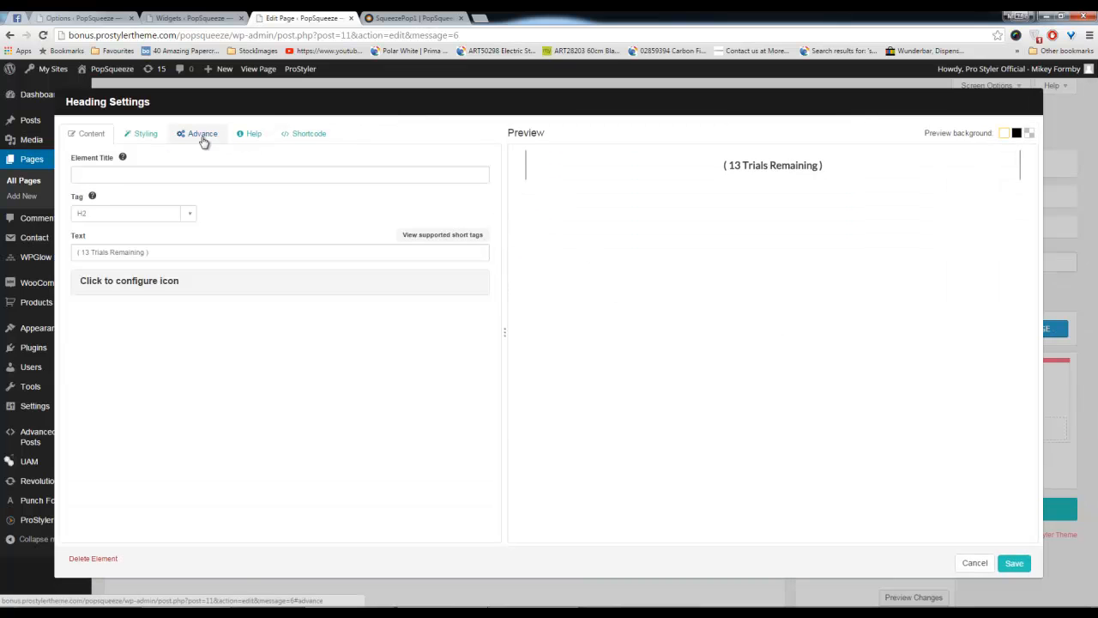
click(203, 137)
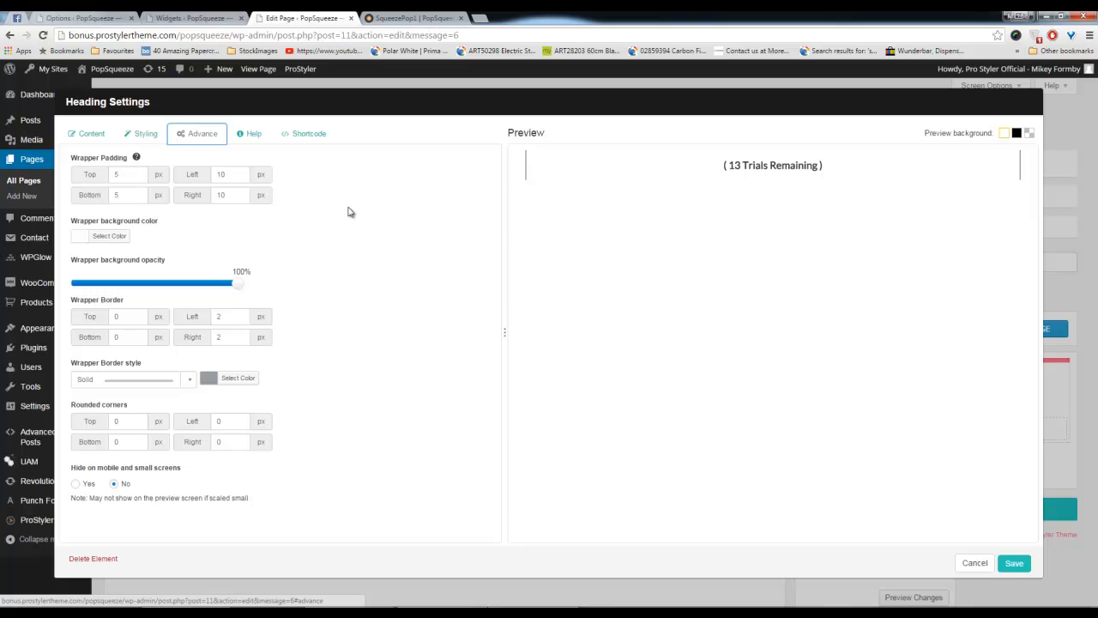
click(974, 562)
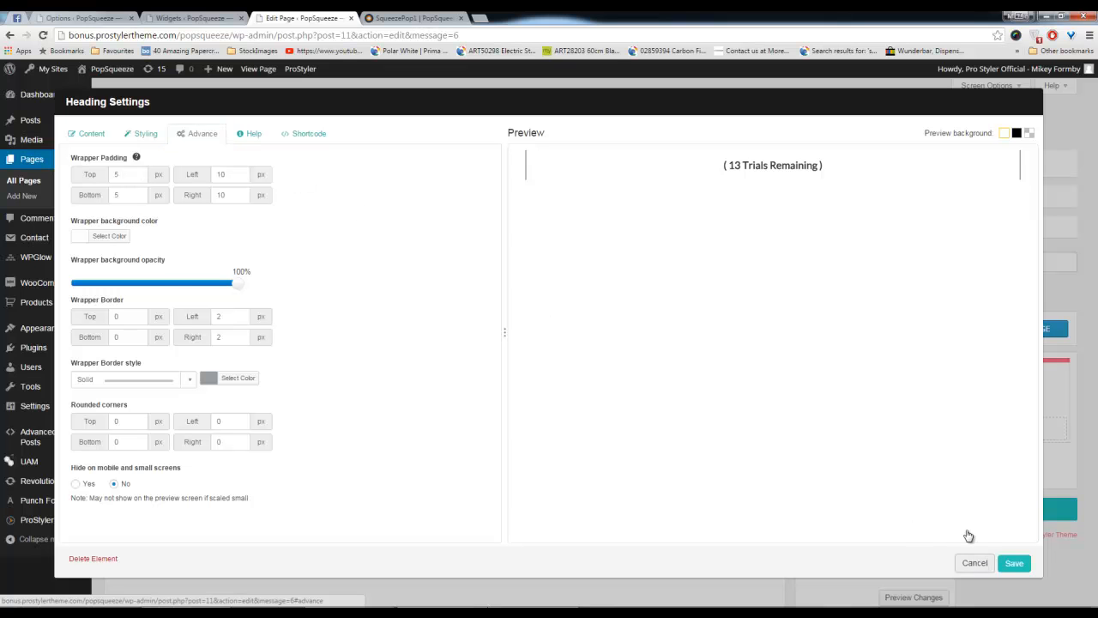
click(386, 17)
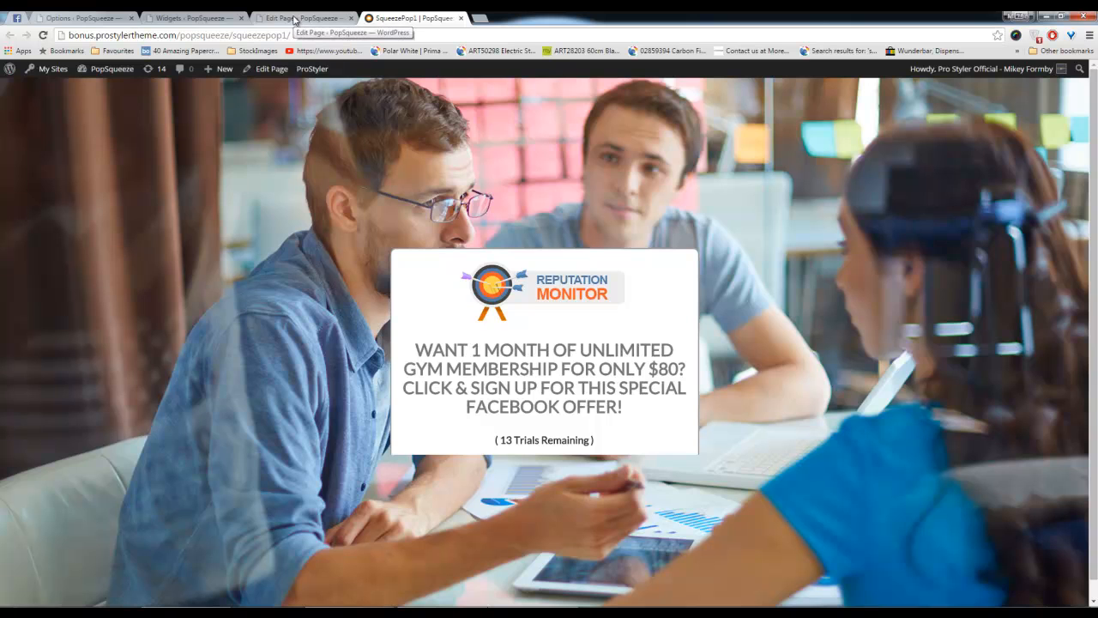
Insert a Button element below the headings in the page's middle column and set its text to "YES, PLEASE"
click(294, 19)
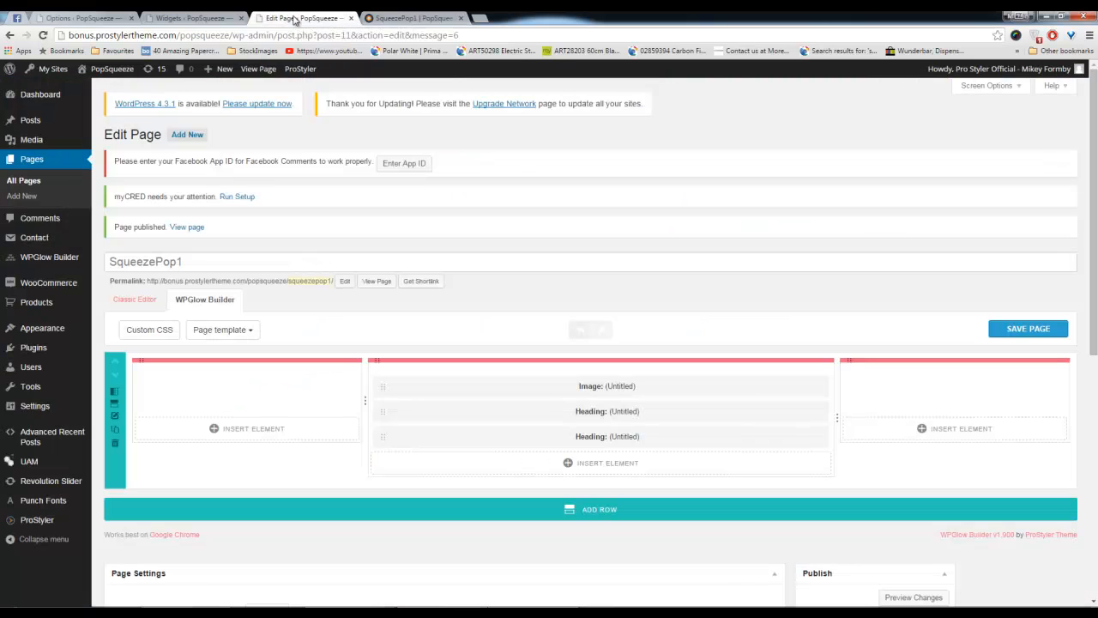
click(632, 470)
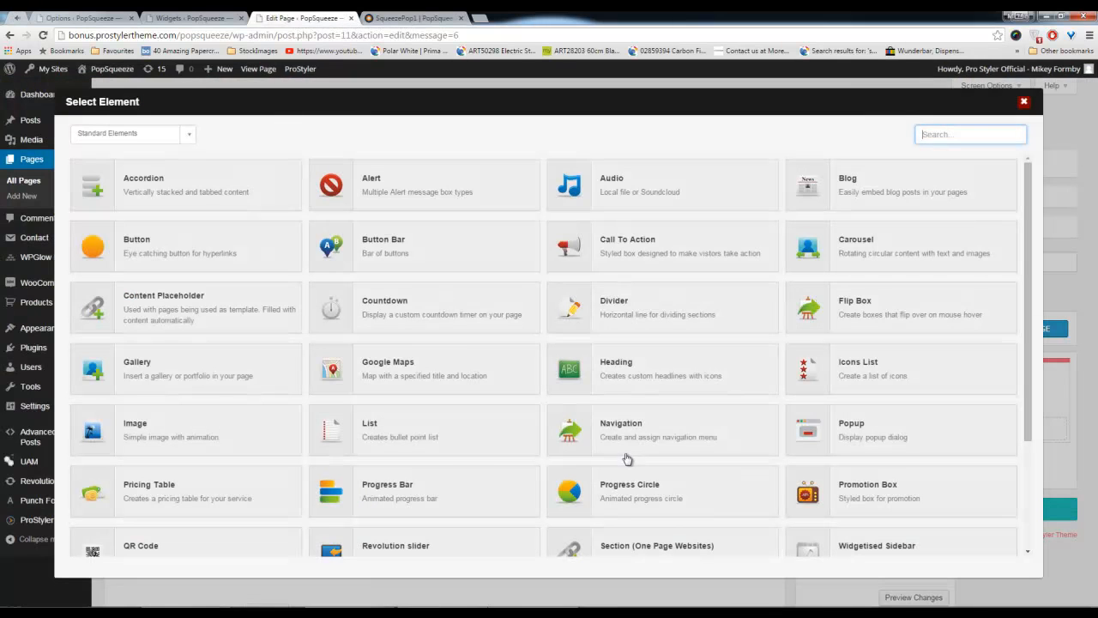
click(176, 256)
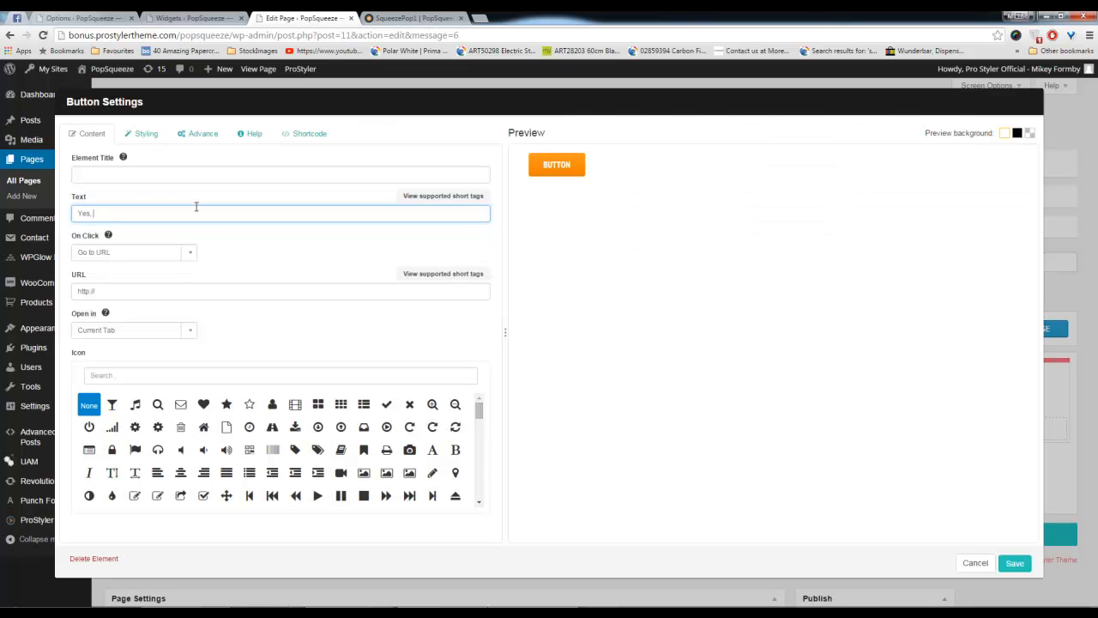
key(Caps_Lock)
text(YES, PLEASE)
key(Caps_Lock)
click(722, 330)
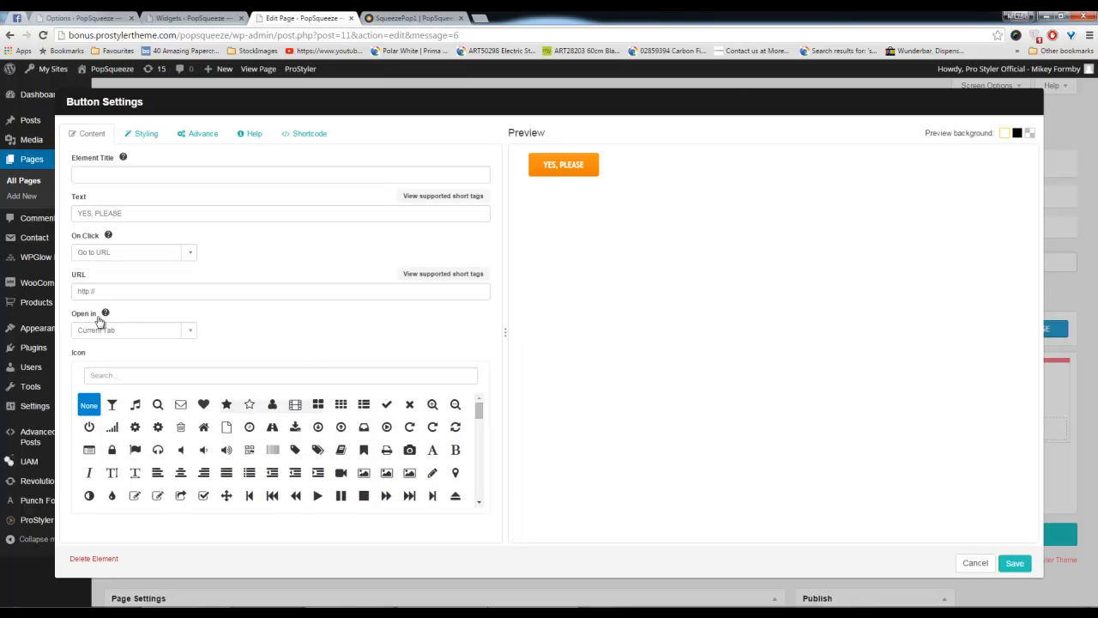
Link the button to the PopupEmail page and have it open in a Lightbox
click(189, 257)
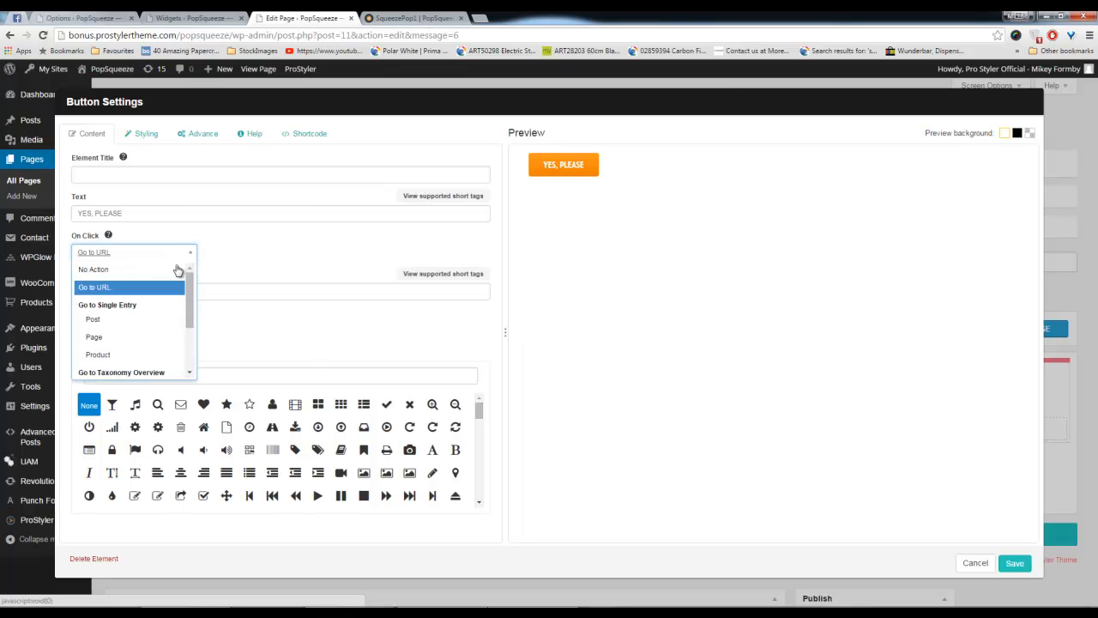
click(120, 336)
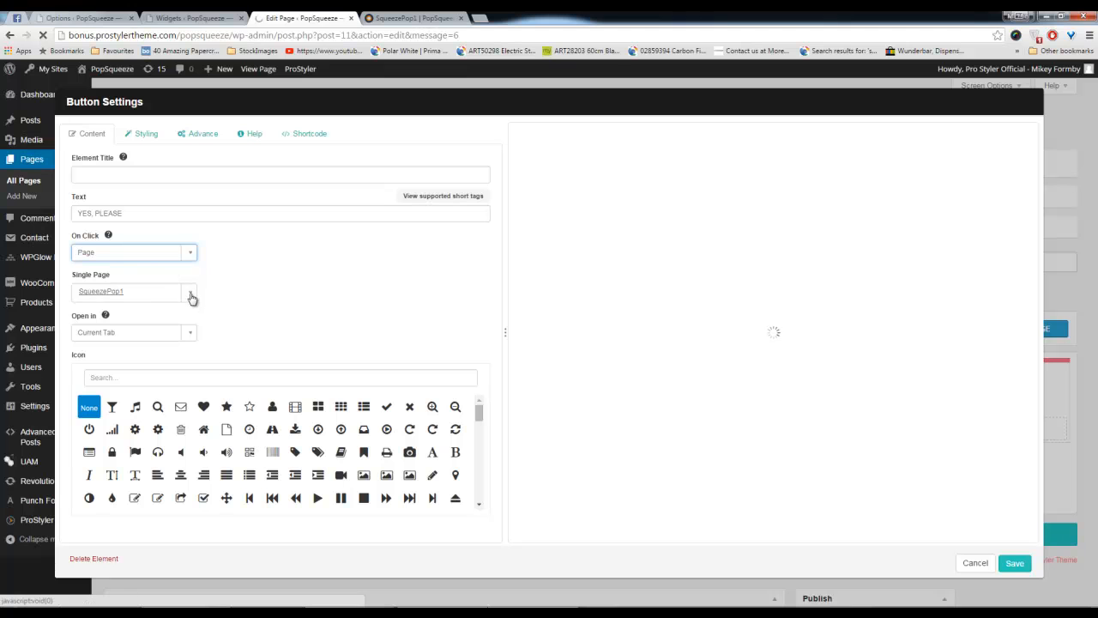
click(191, 297)
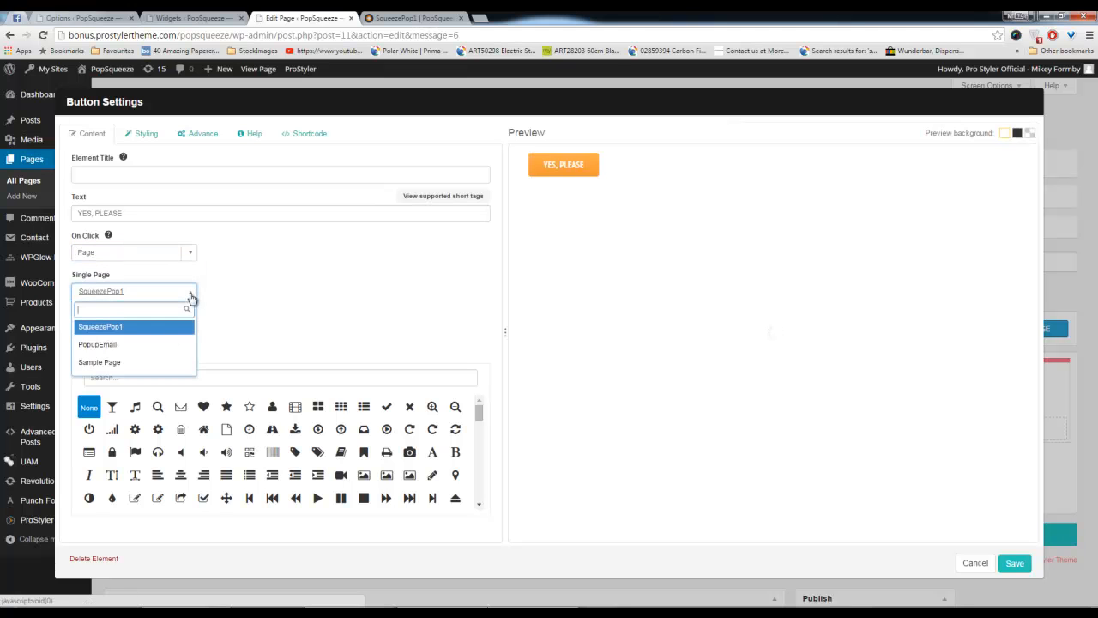
click(152, 350)
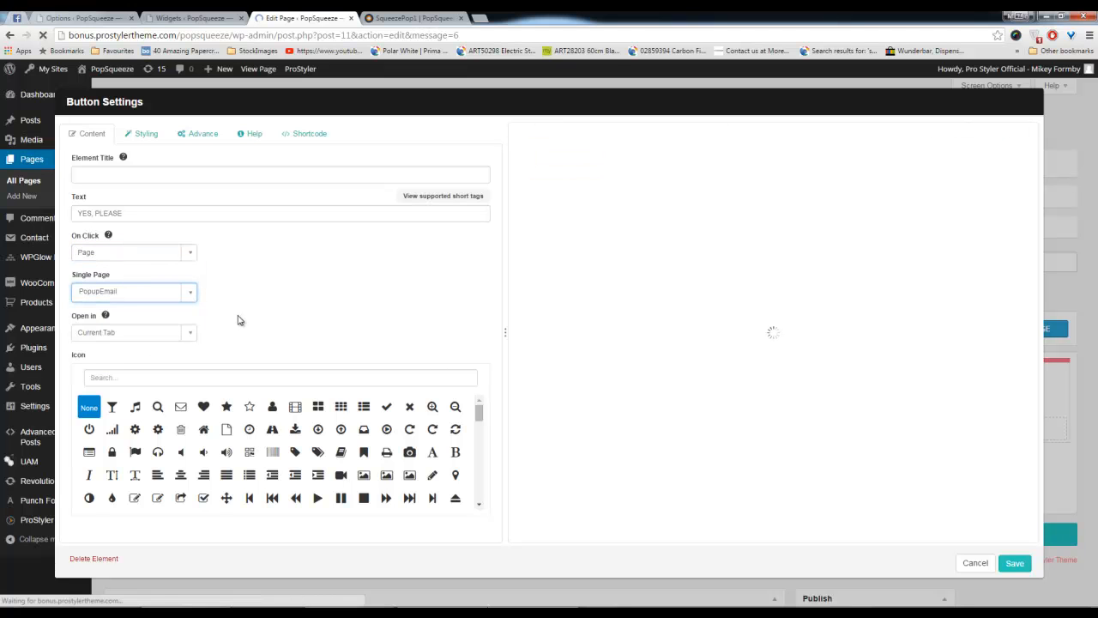
click(191, 334)
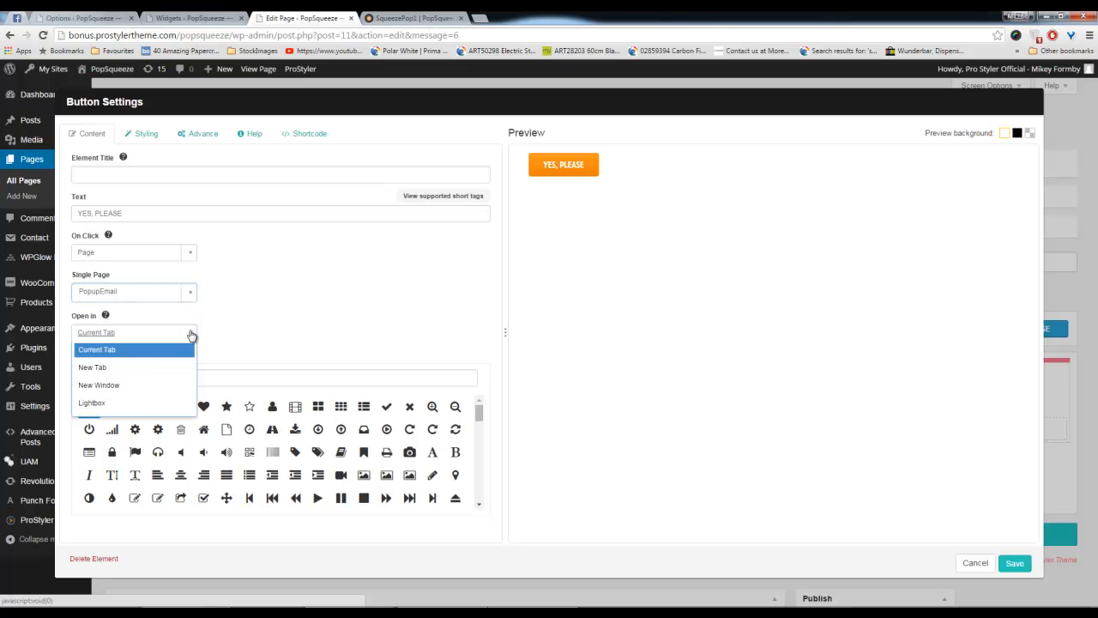
click(127, 402)
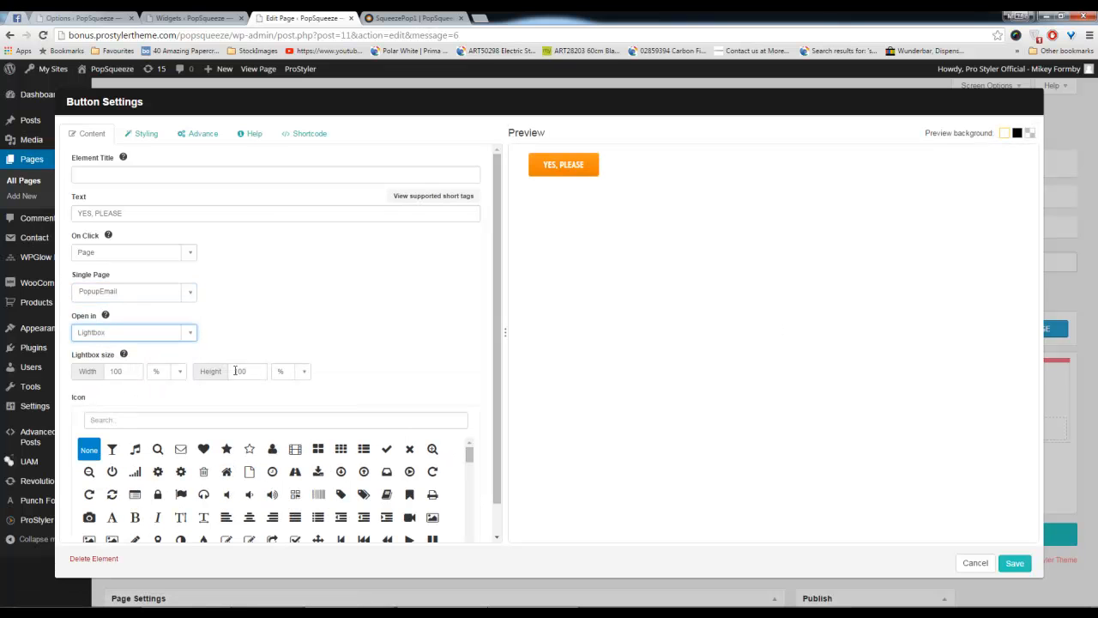
Try a lightbox height of 50% and test the button's popup in the preview
drag(251, 371, 232, 374)
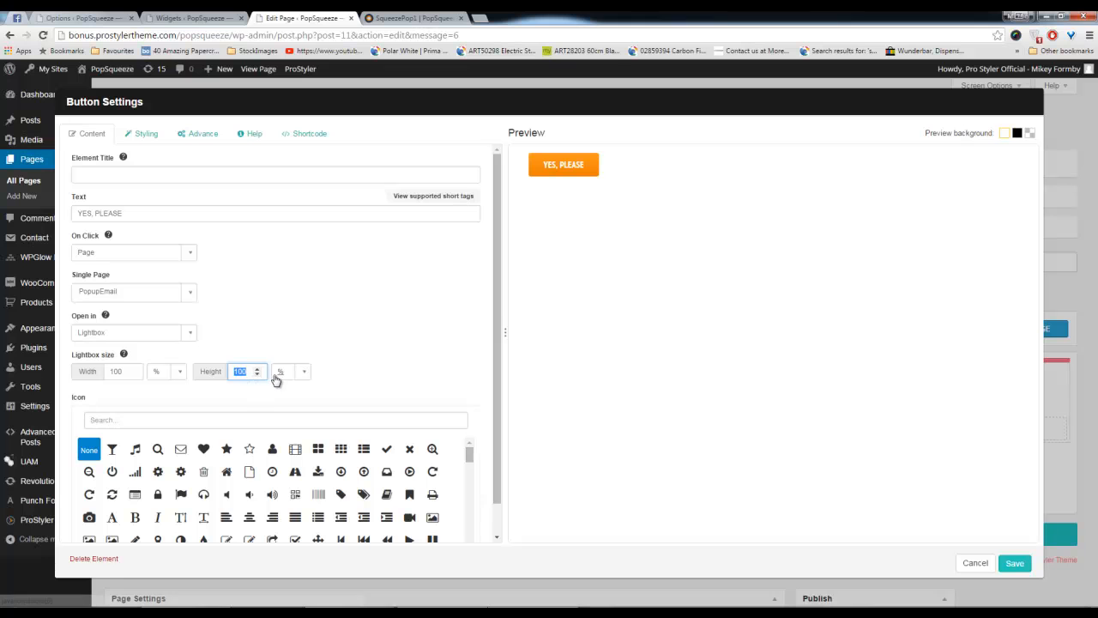
text(50)
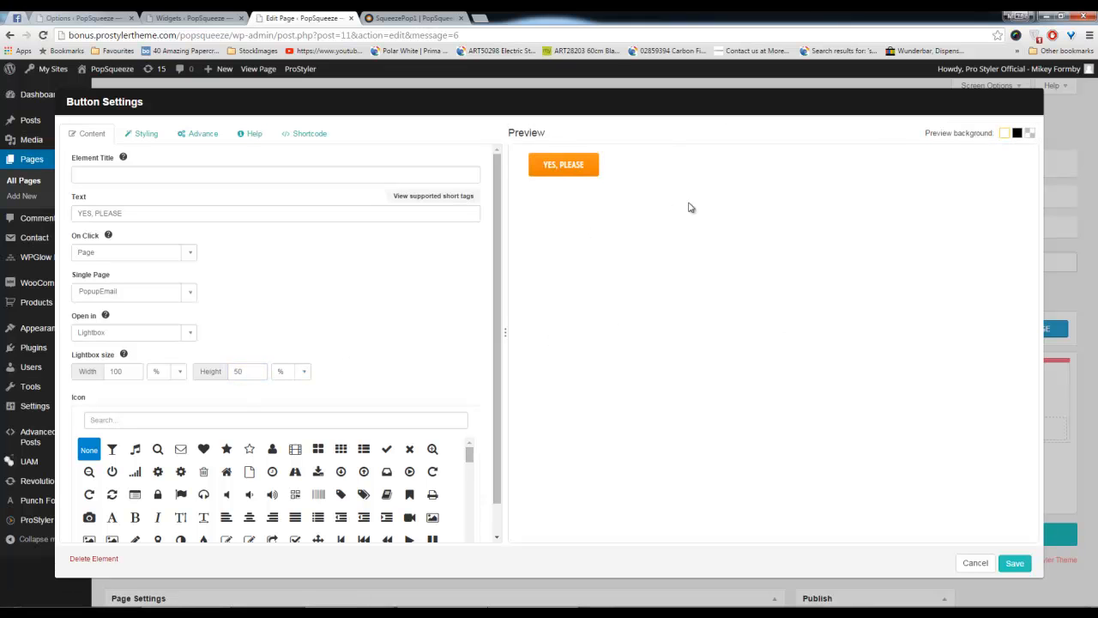
click(592, 172)
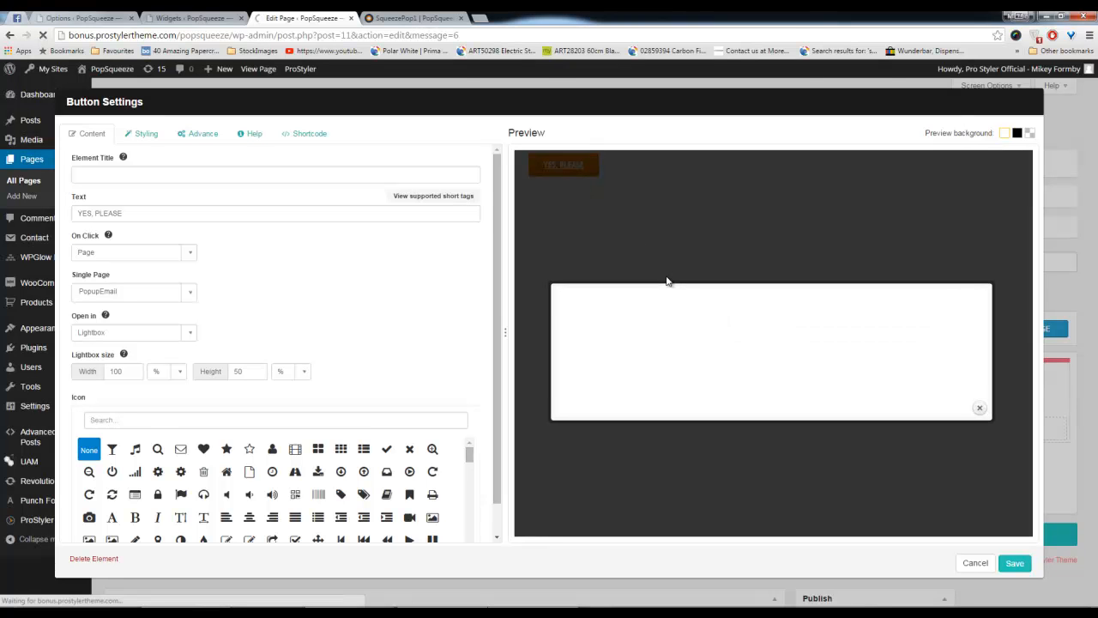
click(978, 409)
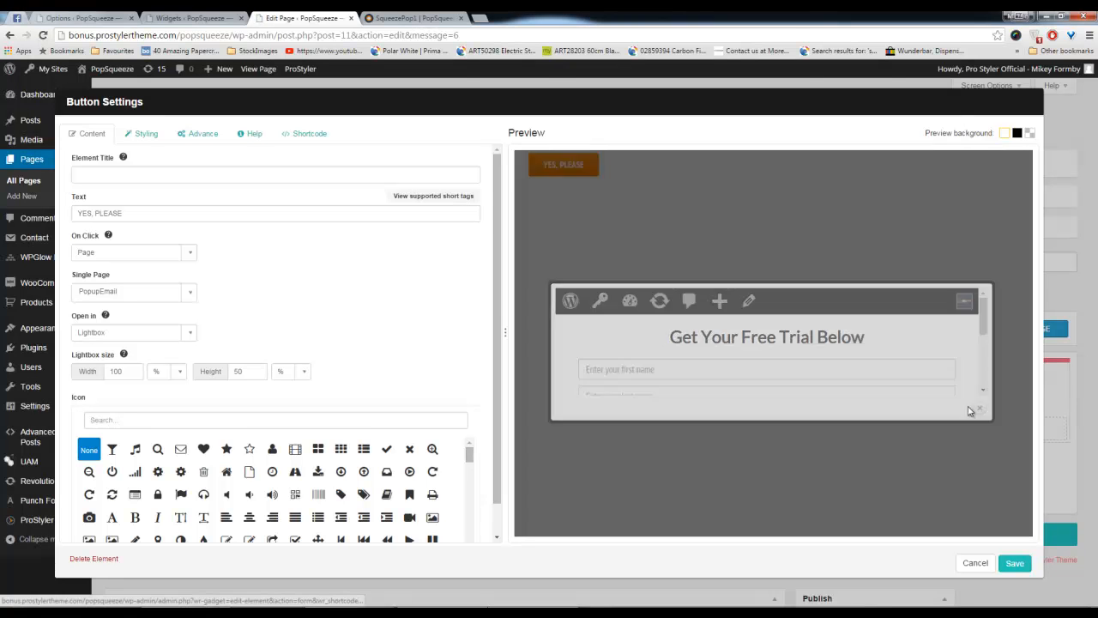
Set the lightbox height to 75% and test the button's popup in the preview
text(75)
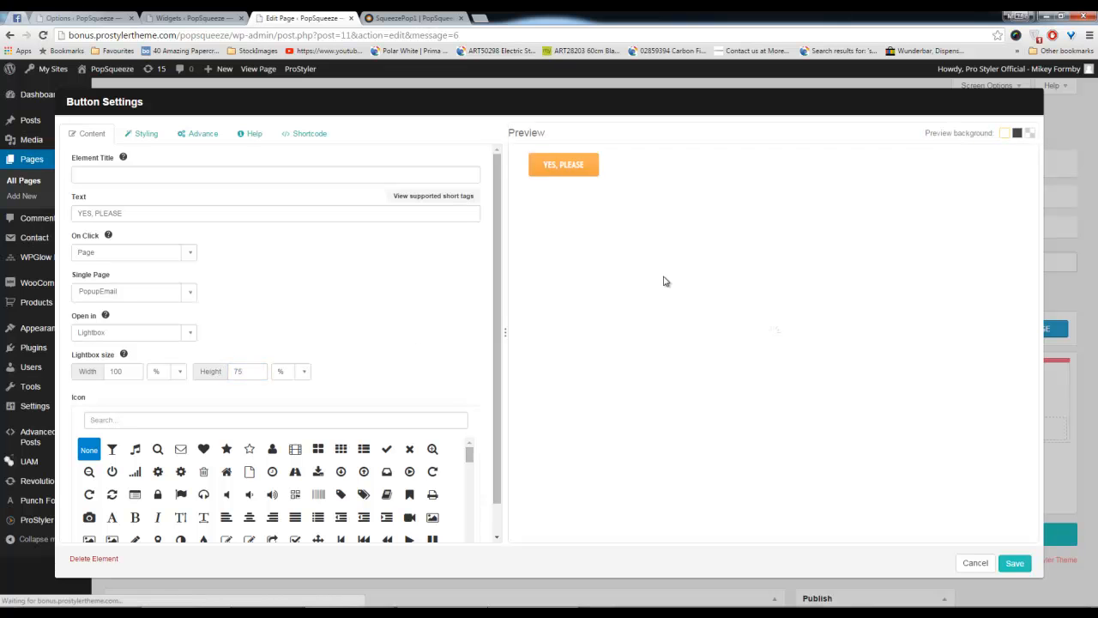
click(568, 165)
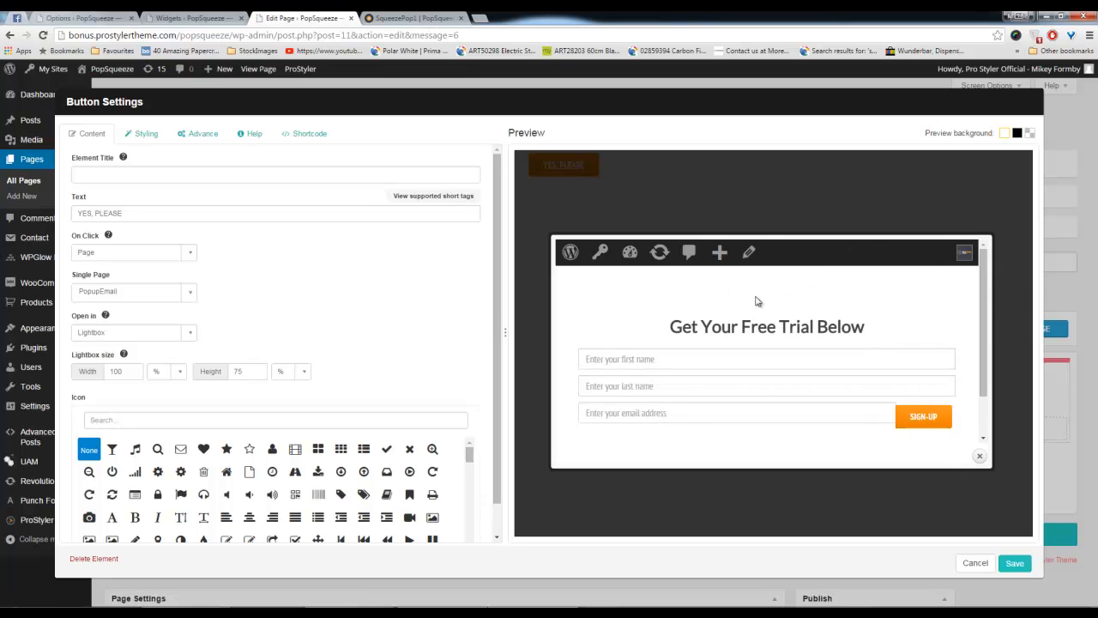
mouse_move(964, 252)
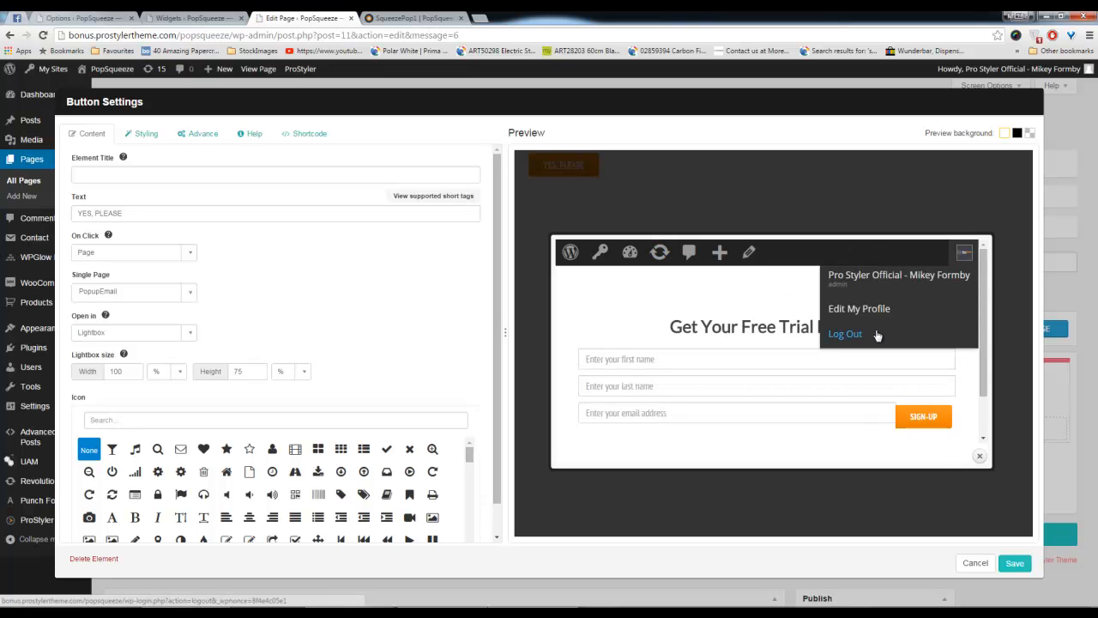
Close the lightbox preview and center-align the YES, PLEASE button
scroll(991, 399, down, 1)
scroll(970, 321, up, 1)
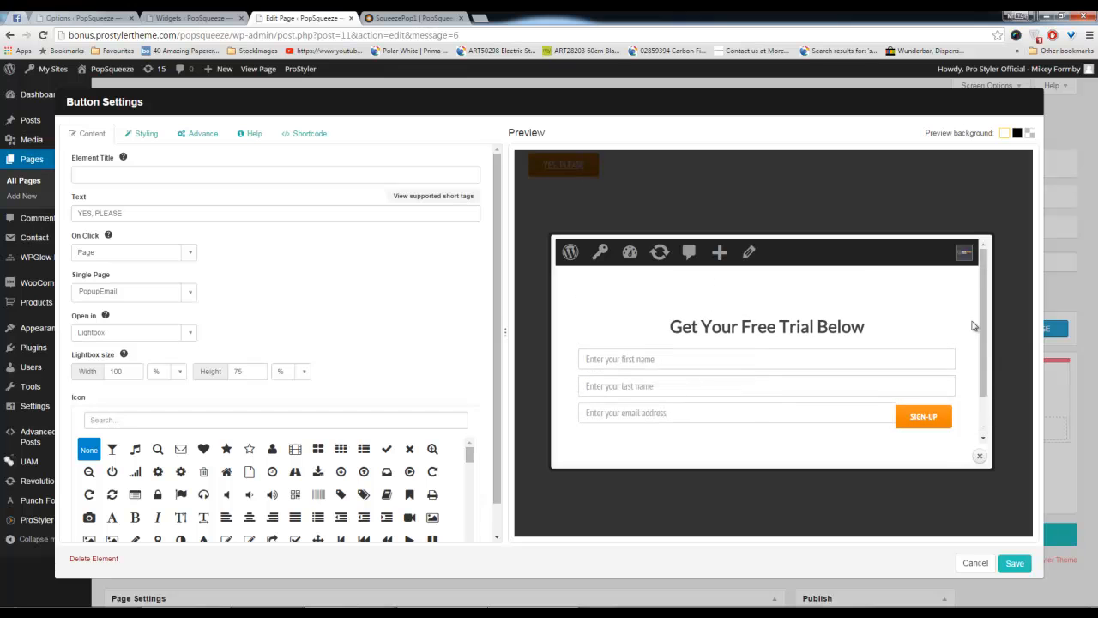
click(980, 457)
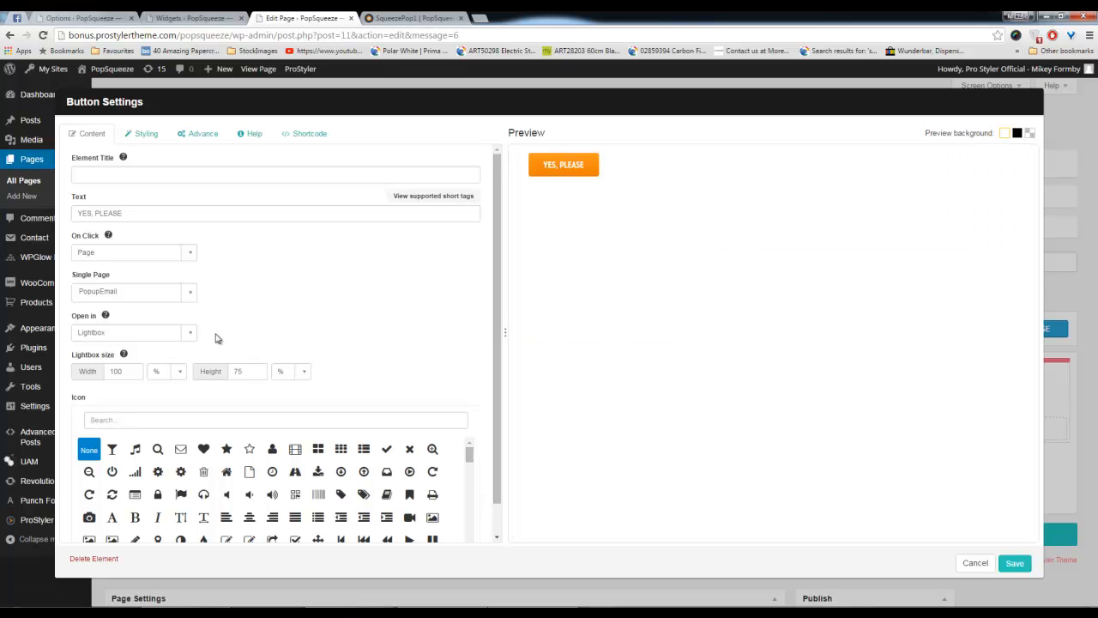
click(143, 136)
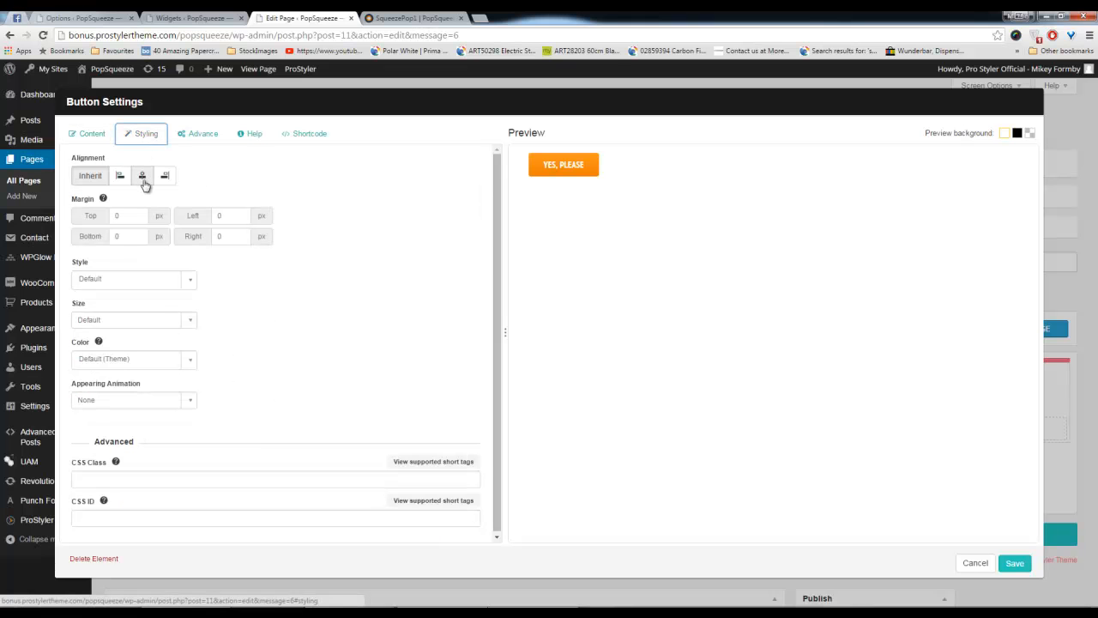
click(143, 179)
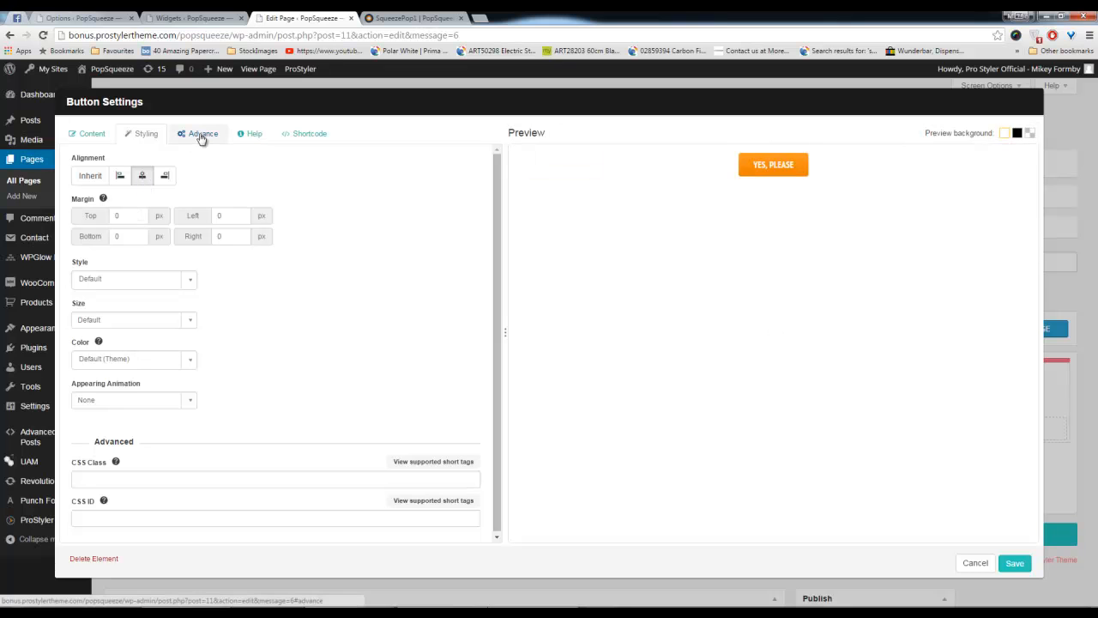
Set the button's size to Large and its color to Primary (Theme), keeping the Default style
click(183, 281)
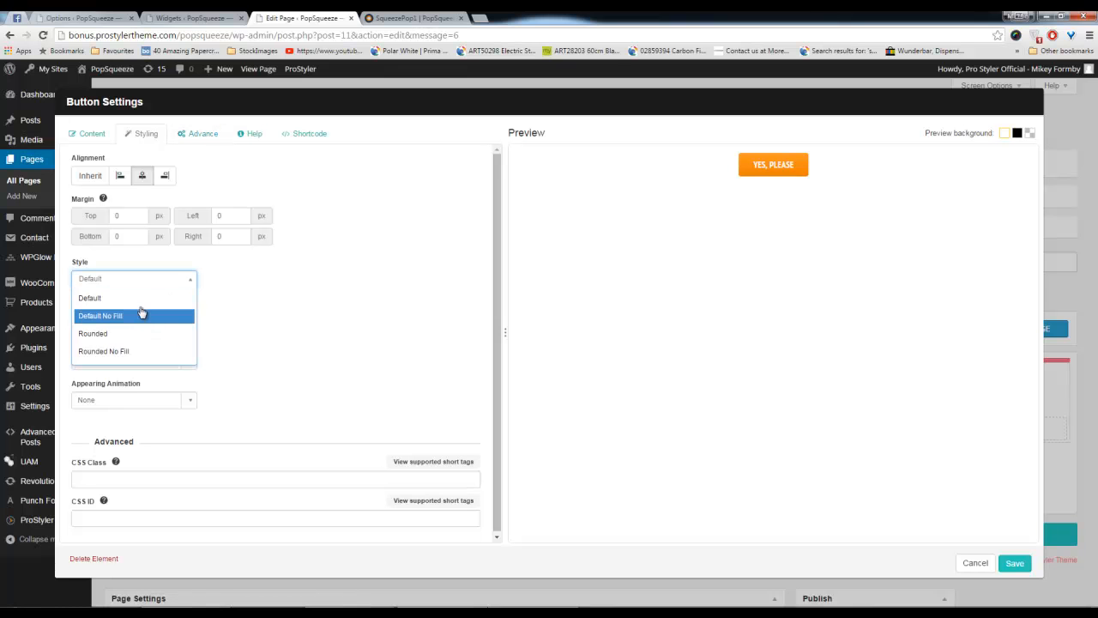
click(139, 301)
click(191, 323)
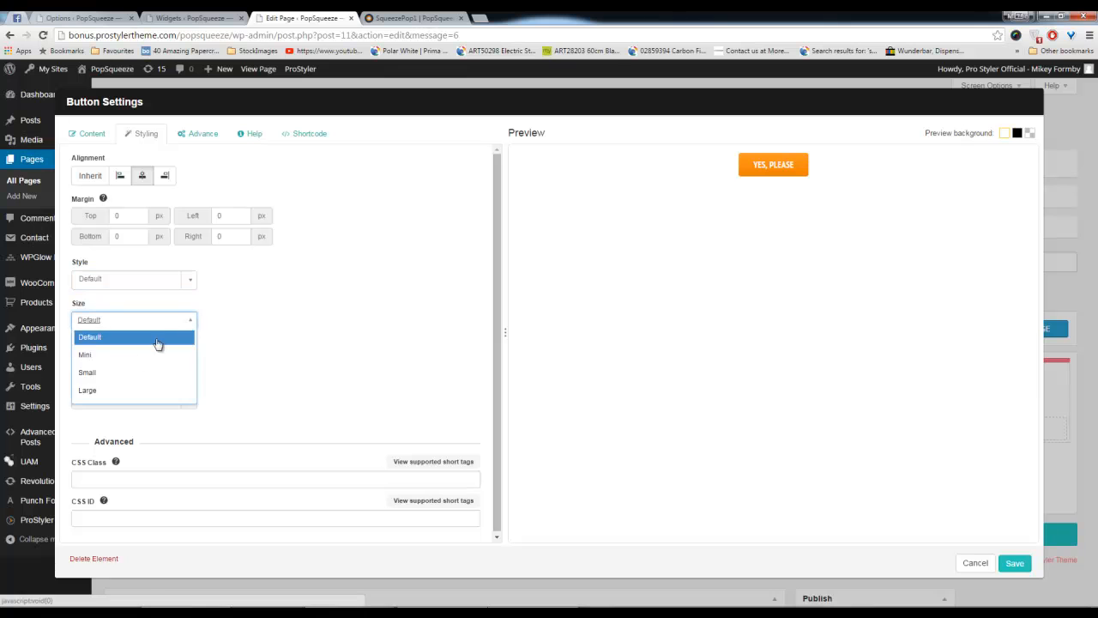
click(111, 390)
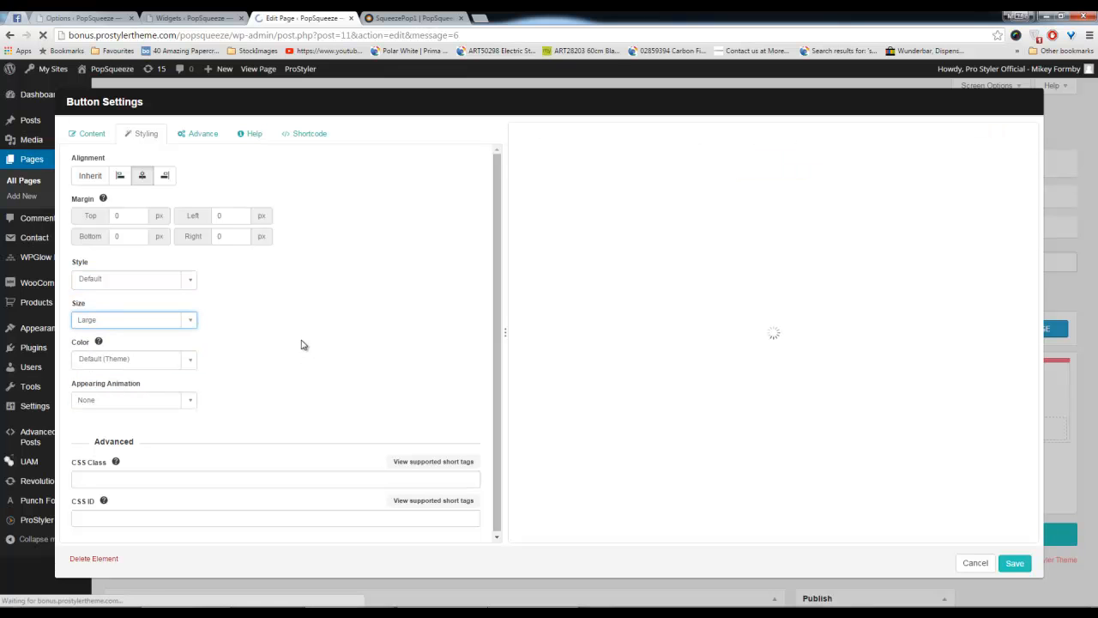
click(190, 360)
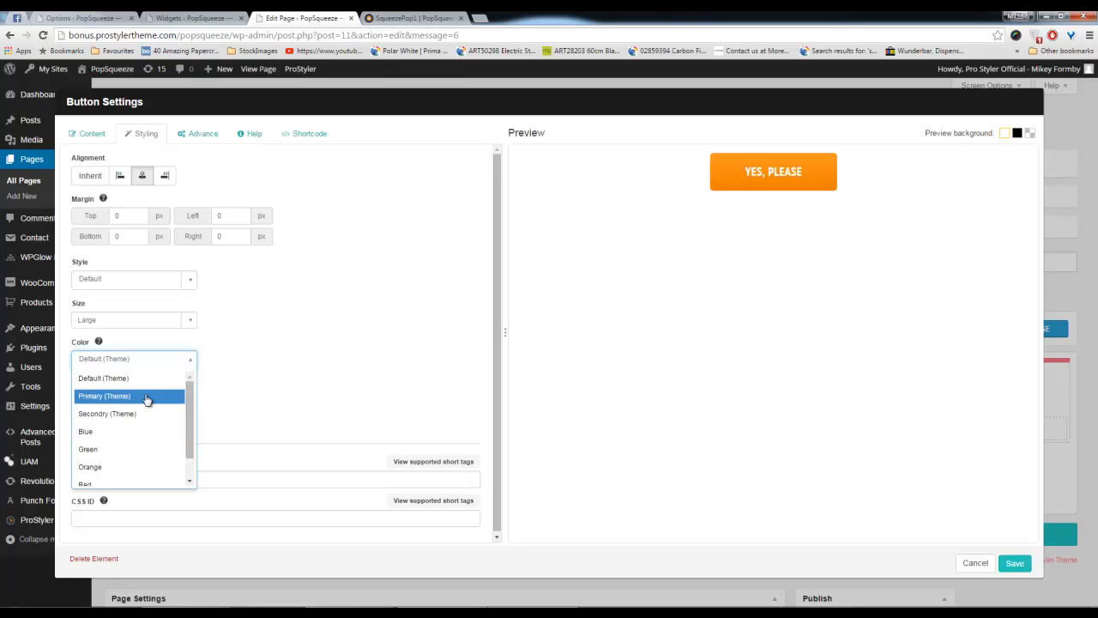
scroll(131, 447, down, 1)
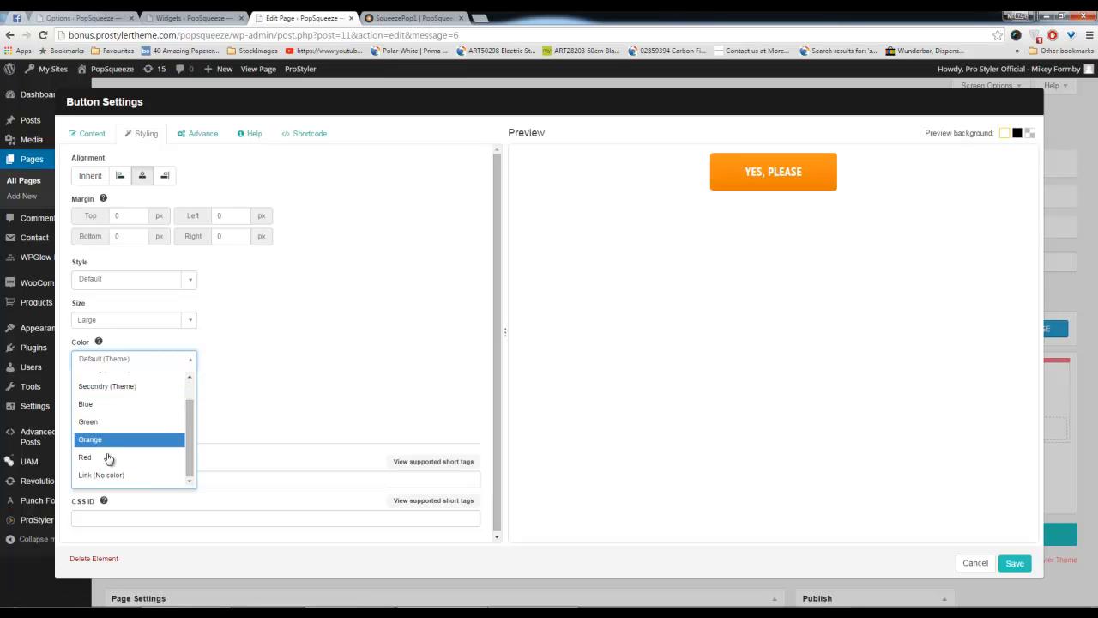
scroll(109, 459, up, 1)
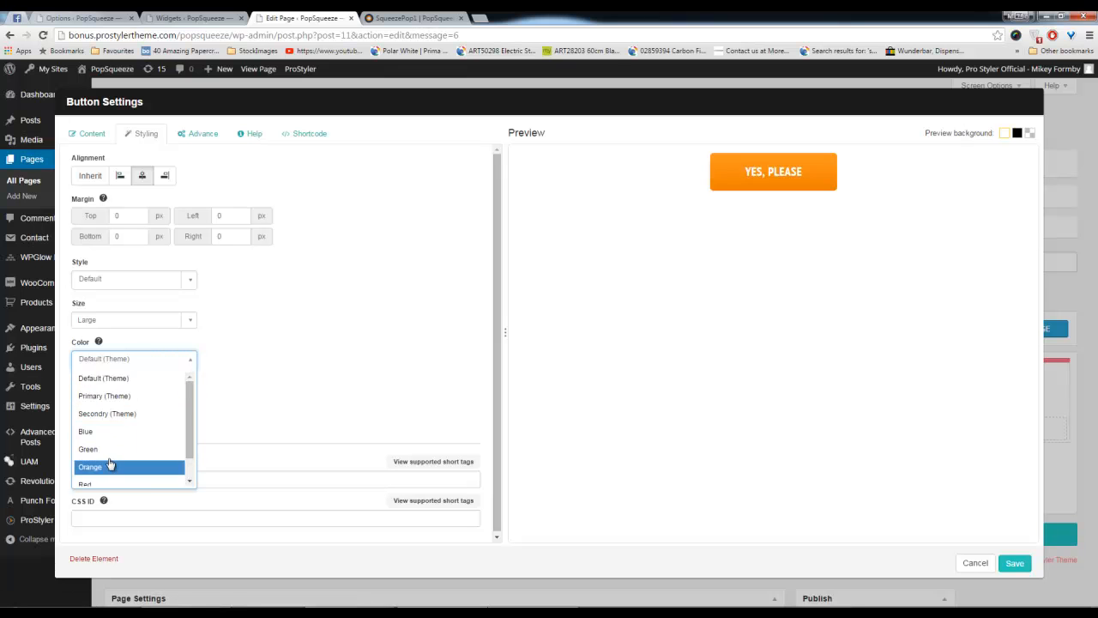
click(118, 399)
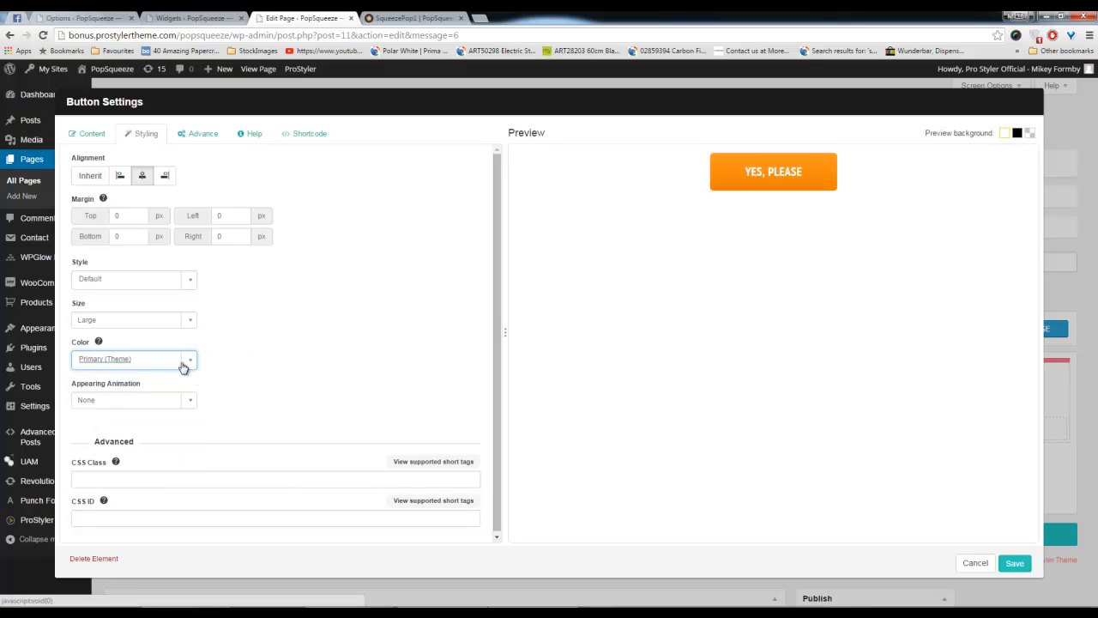
Open the Theme Colors section of the ProStyler theme options in the browser tab showing Widgets
click(182, 17)
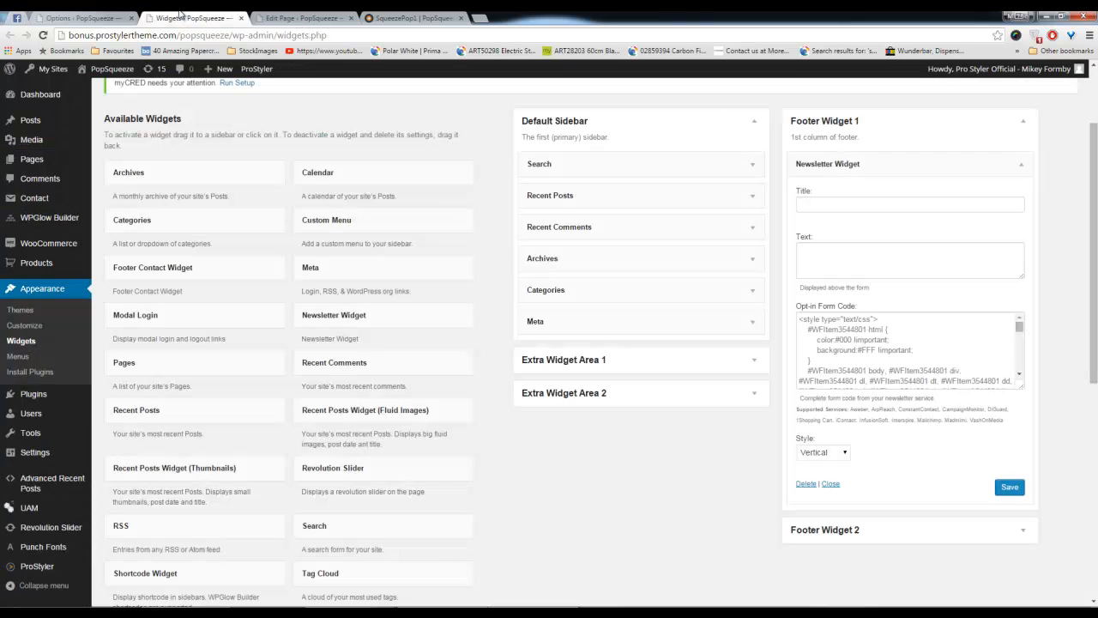
click(37, 568)
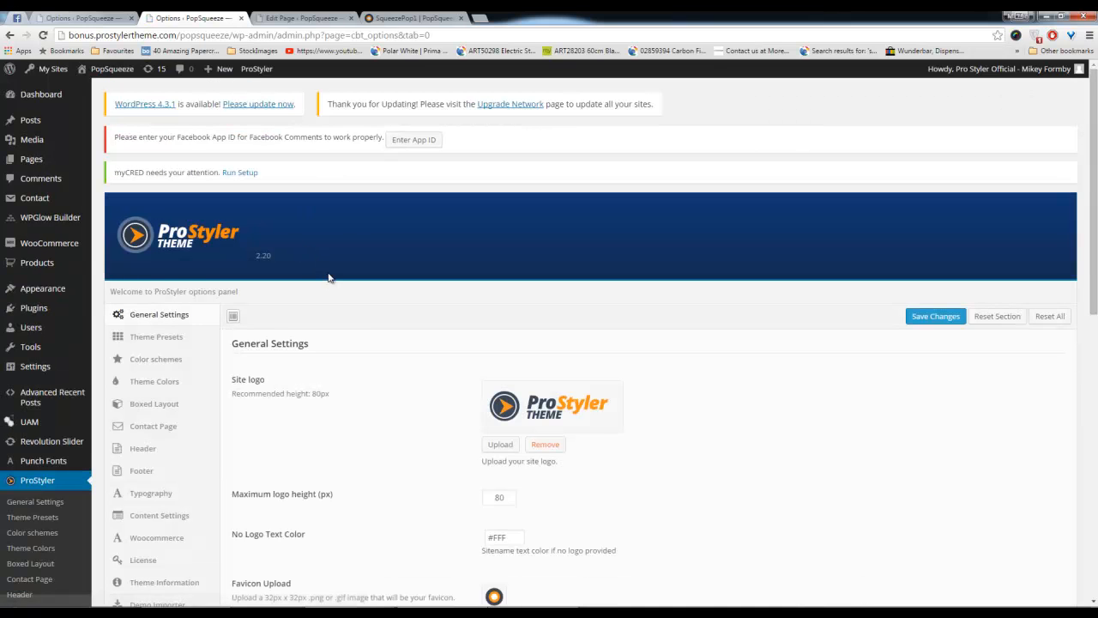
click(152, 383)
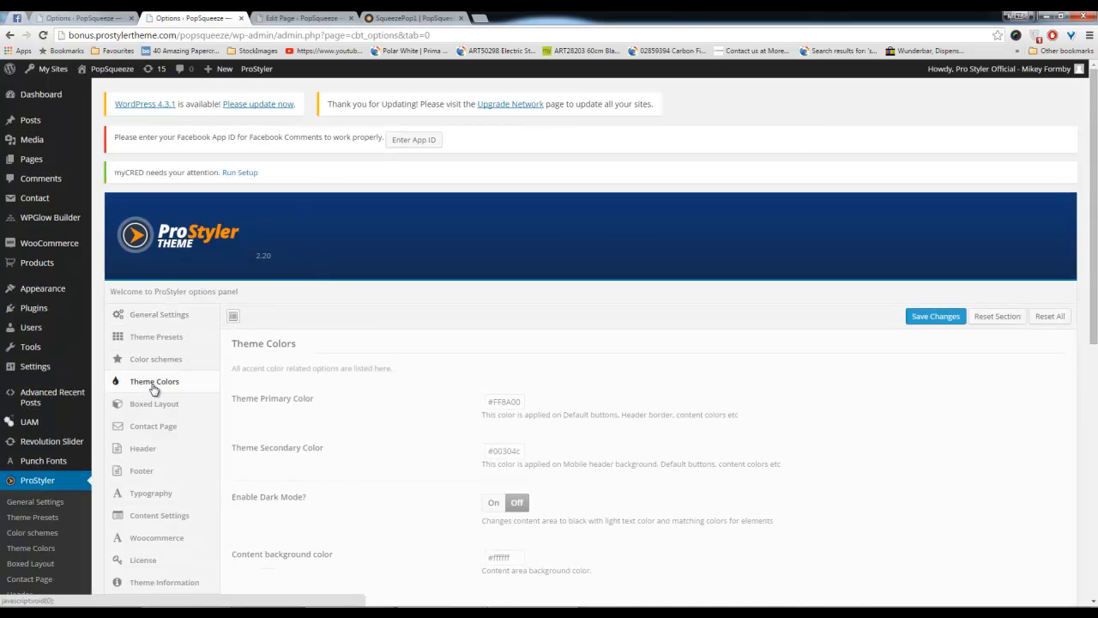
scroll(386, 356, down, 1)
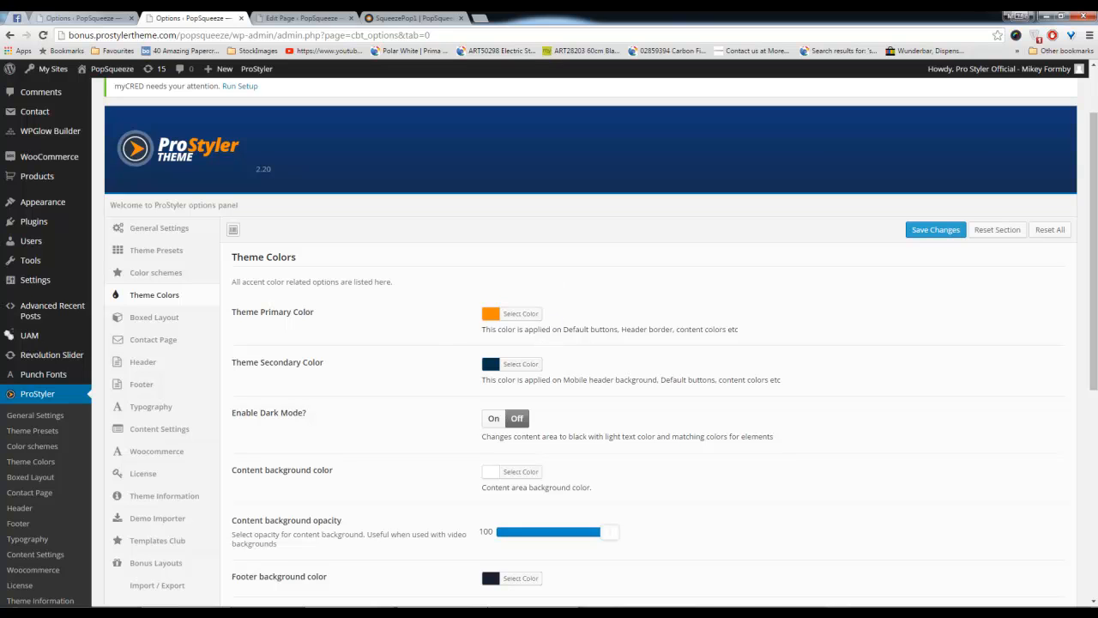
Switch to Photoshop and copy the hex code 424242 from the foreground Color Picker
key(alt+Tab)
text(424242)
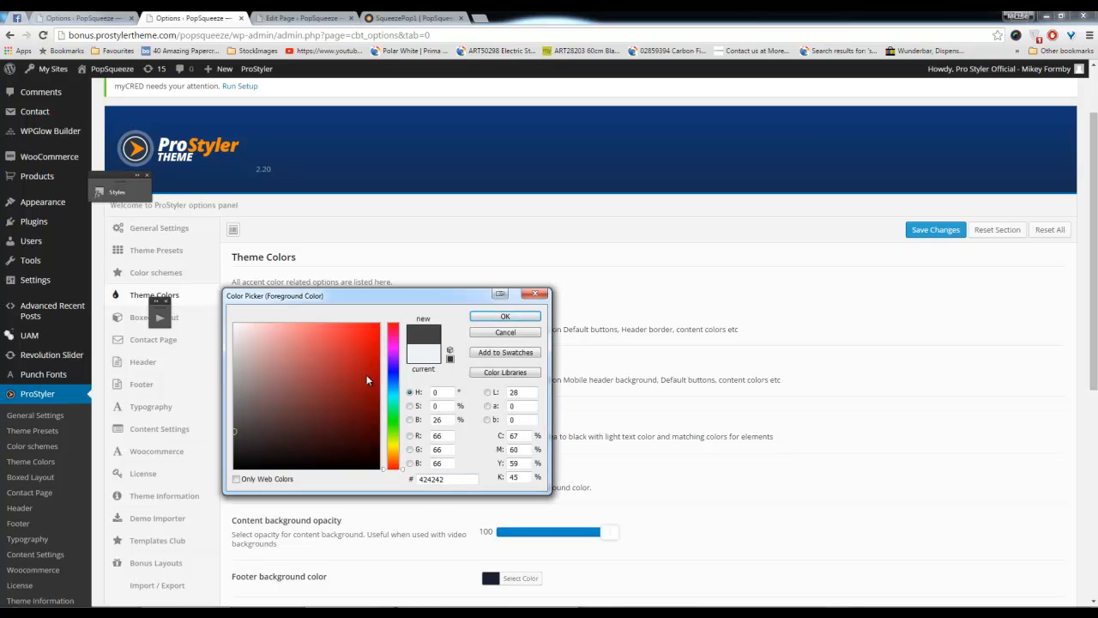
double_click(455, 479)
right_click(456, 479)
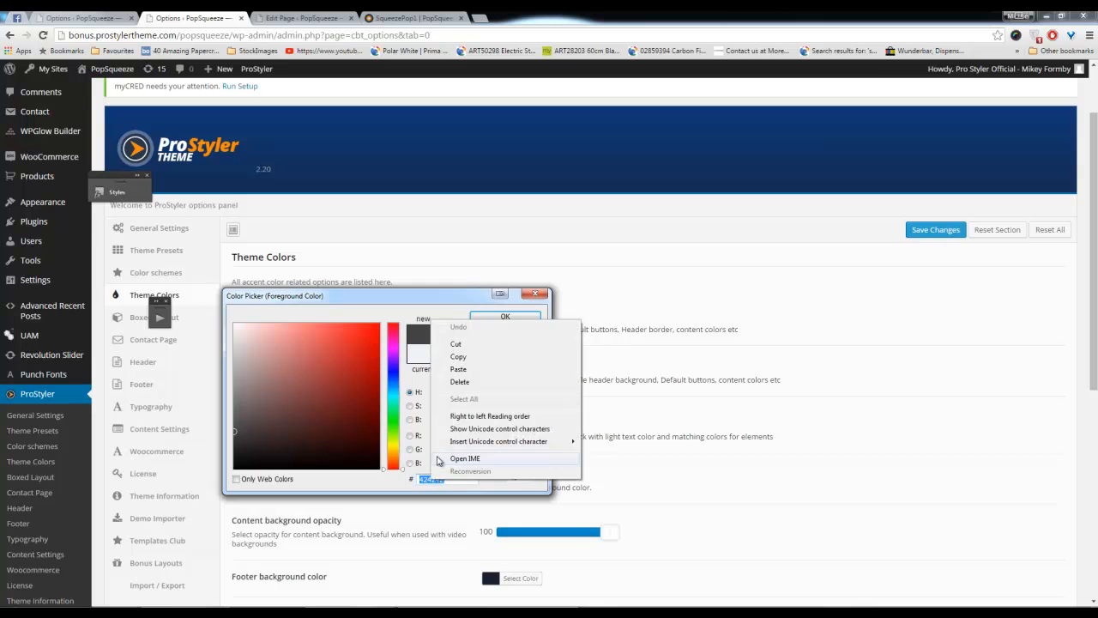
click(467, 358)
click(570, 342)
Paste the copied hex code 424242 as the Theme Primary Color and save the theme options
click(518, 314)
click(584, 315)
double_click(584, 314)
right_click(567, 313)
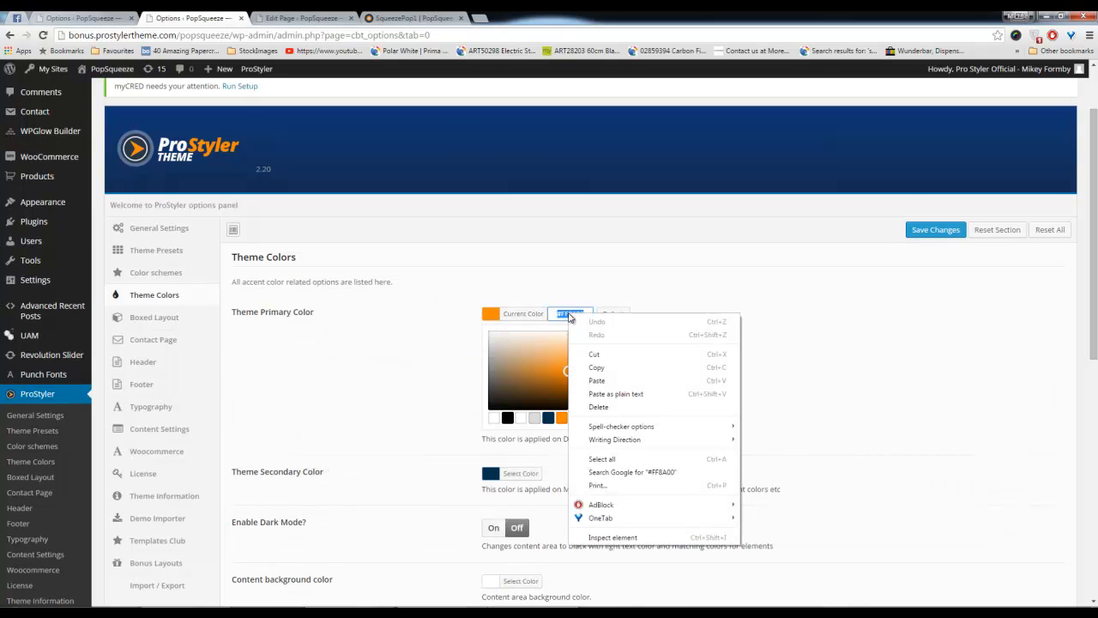
click(729, 382)
click(734, 358)
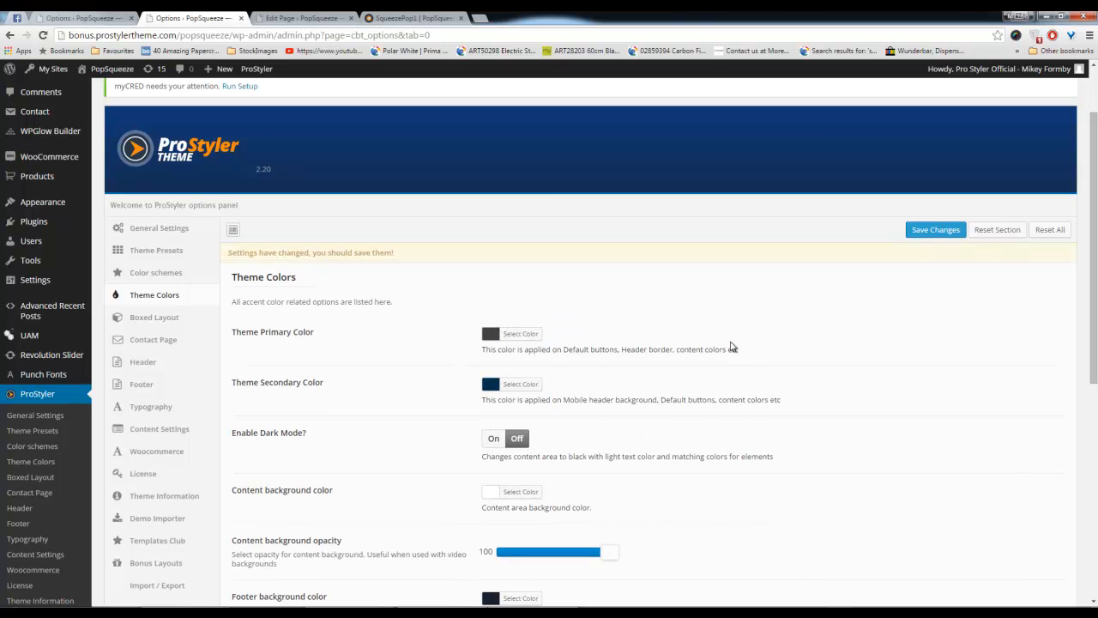
click(911, 233)
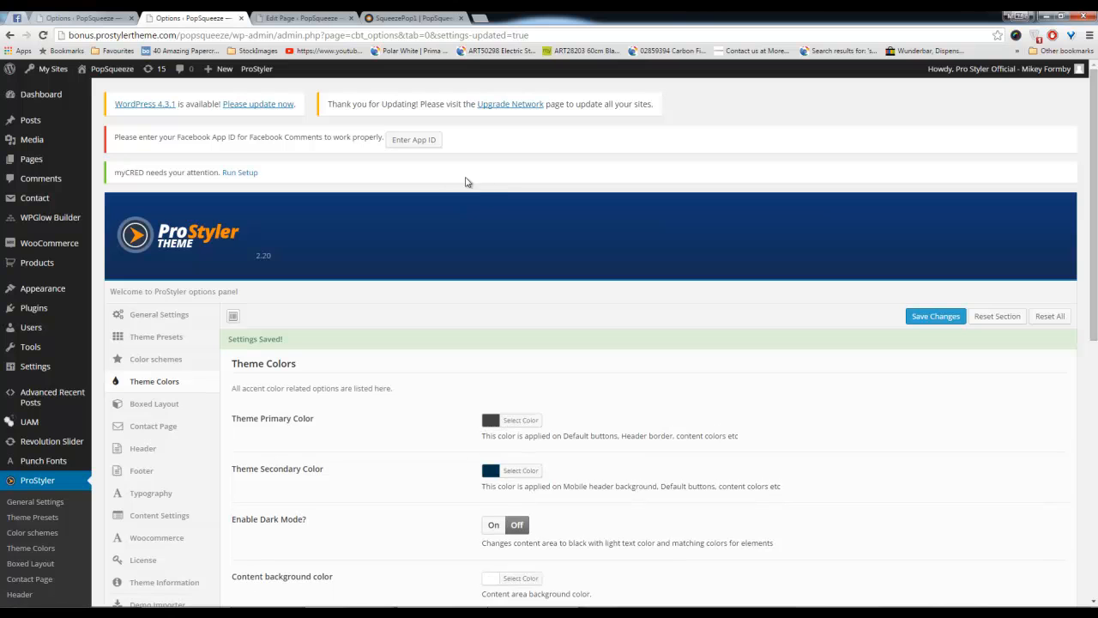
Return to the page's button settings and refresh its preview by switching the color to Secondry (Theme) and back to Primary (Theme)
click(306, 18)
click(268, 316)
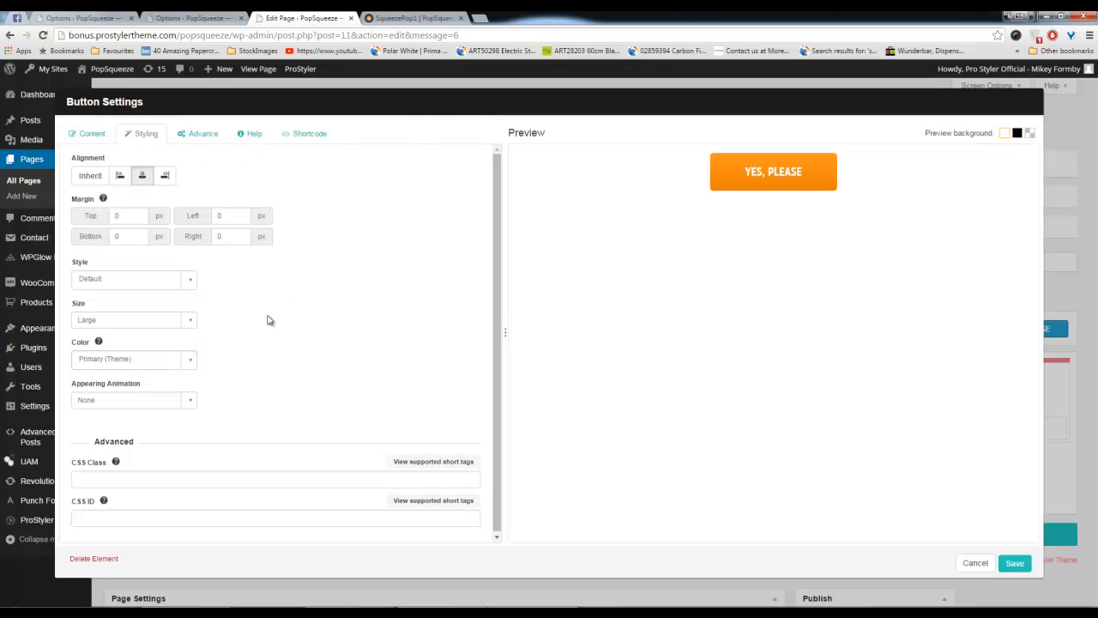
click(185, 361)
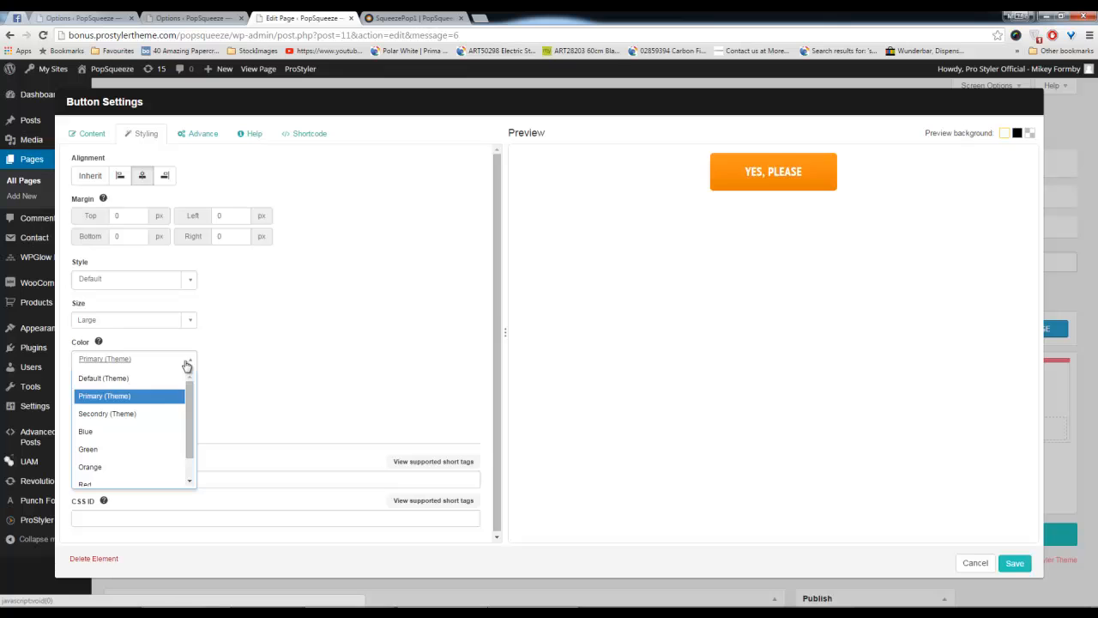
click(145, 415)
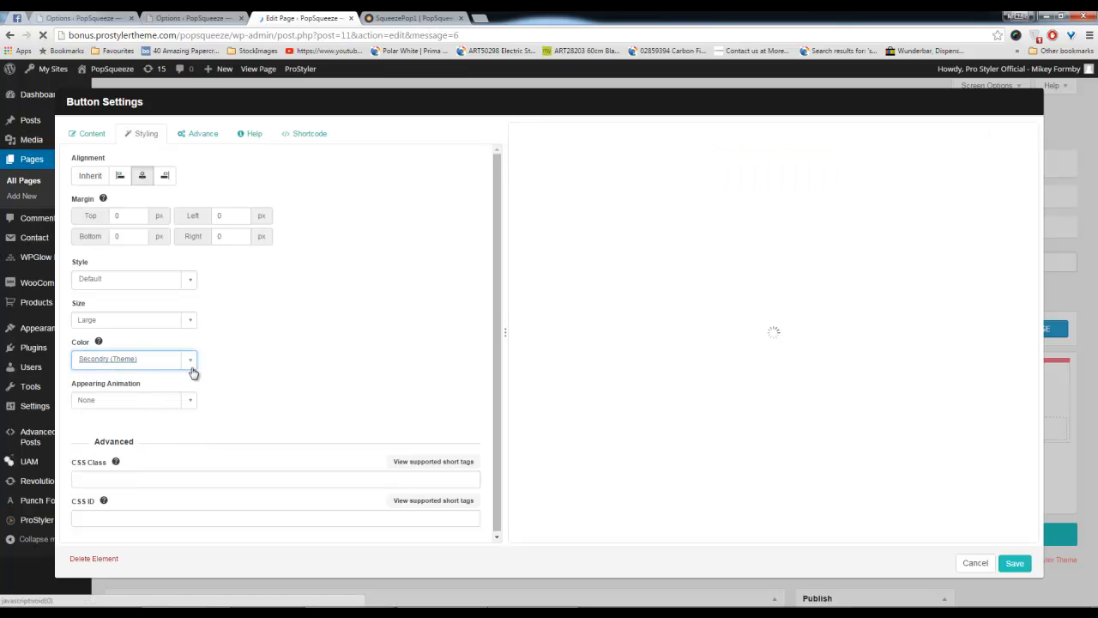
click(191, 371)
click(172, 392)
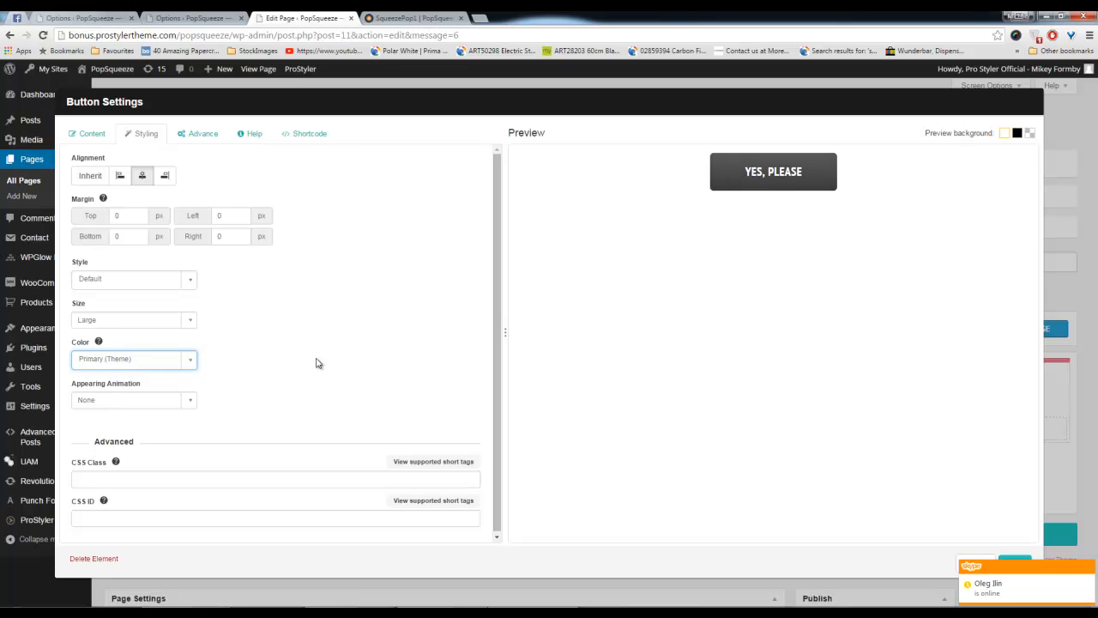
Set the button's wrapper padding to 5 px at the top, bottom, left and right
click(197, 137)
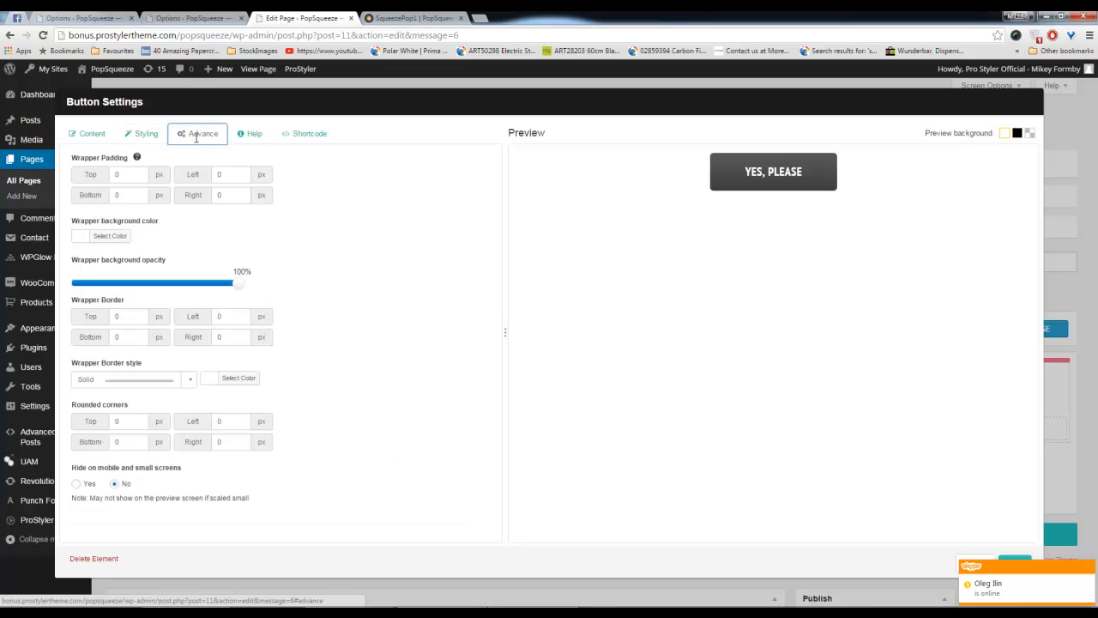
double_click(127, 173)
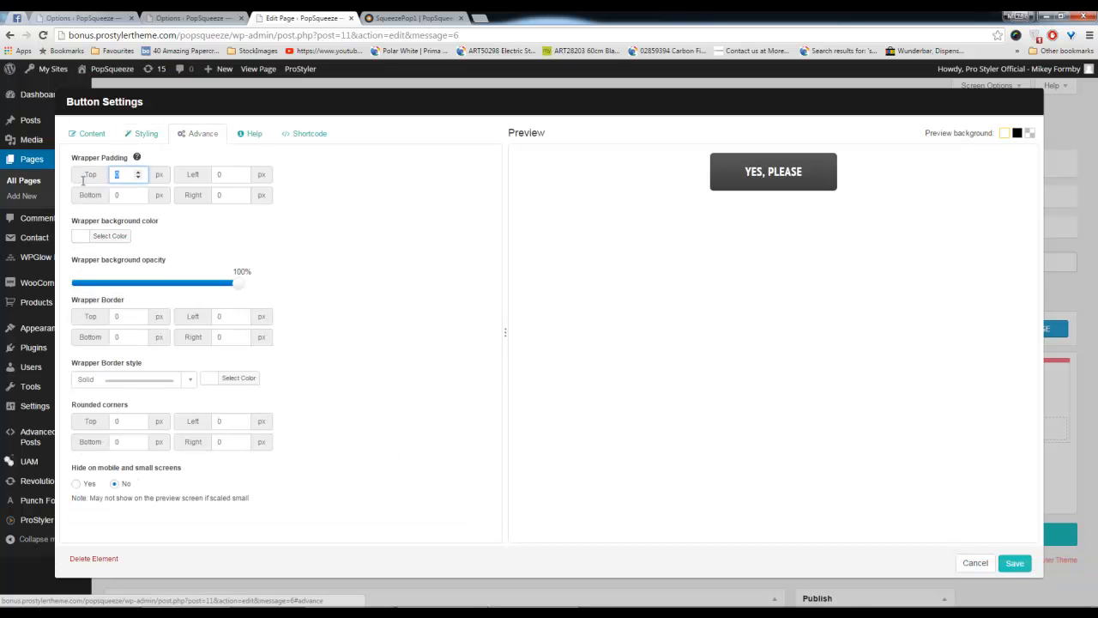
text(5)
double_click(135, 195)
text(5)
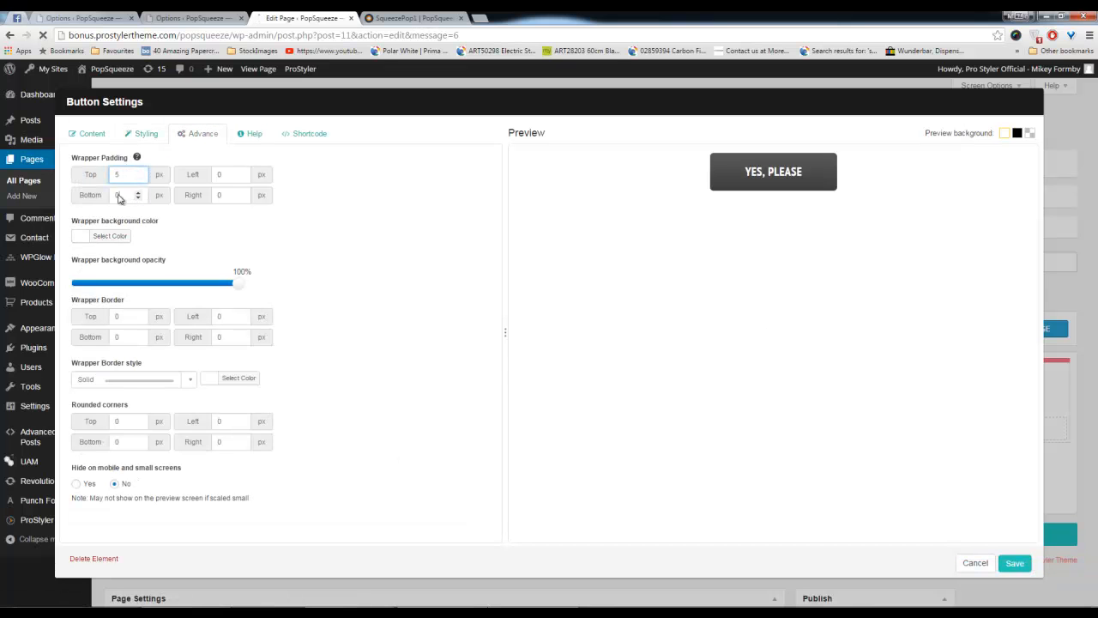
double_click(226, 175)
text(5)
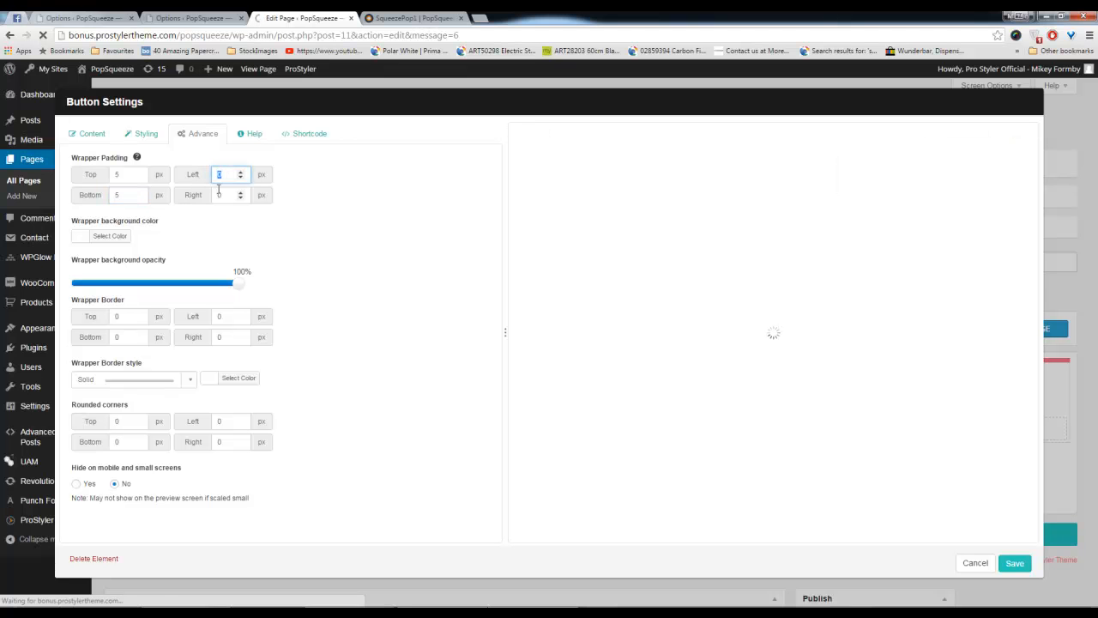
double_click(225, 194)
text(5)
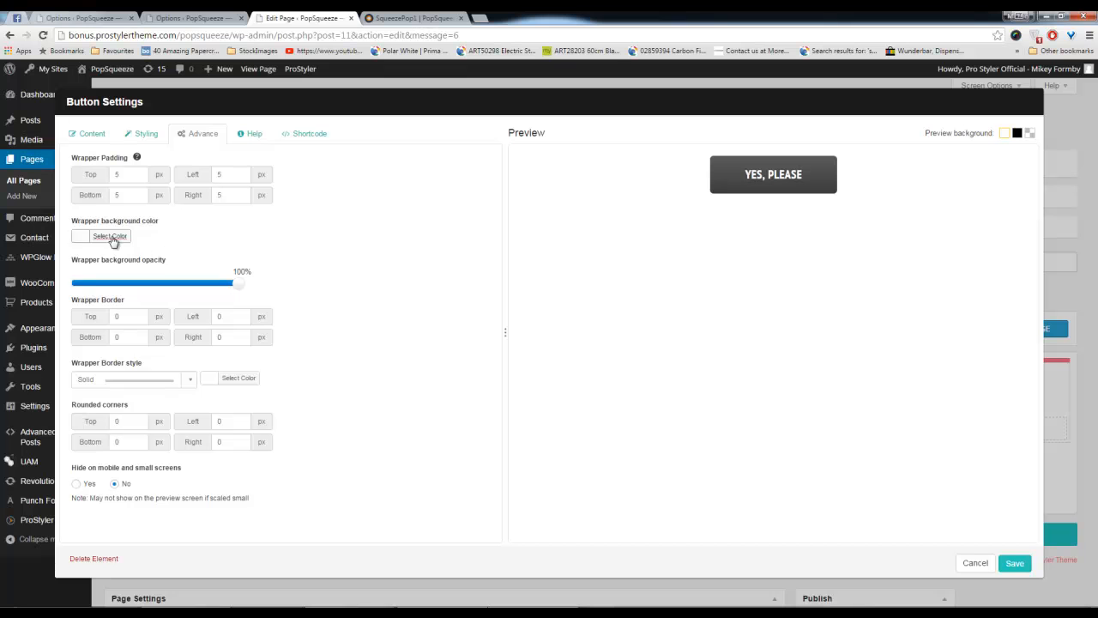
Set the button's wrapper background color to white
click(110, 236)
click(85, 345)
click(335, 294)
Set the button's wrapper border to 2 px at the bottom, left and right, leaving the top at 0
click(123, 316)
drag(124, 316, 101, 317)
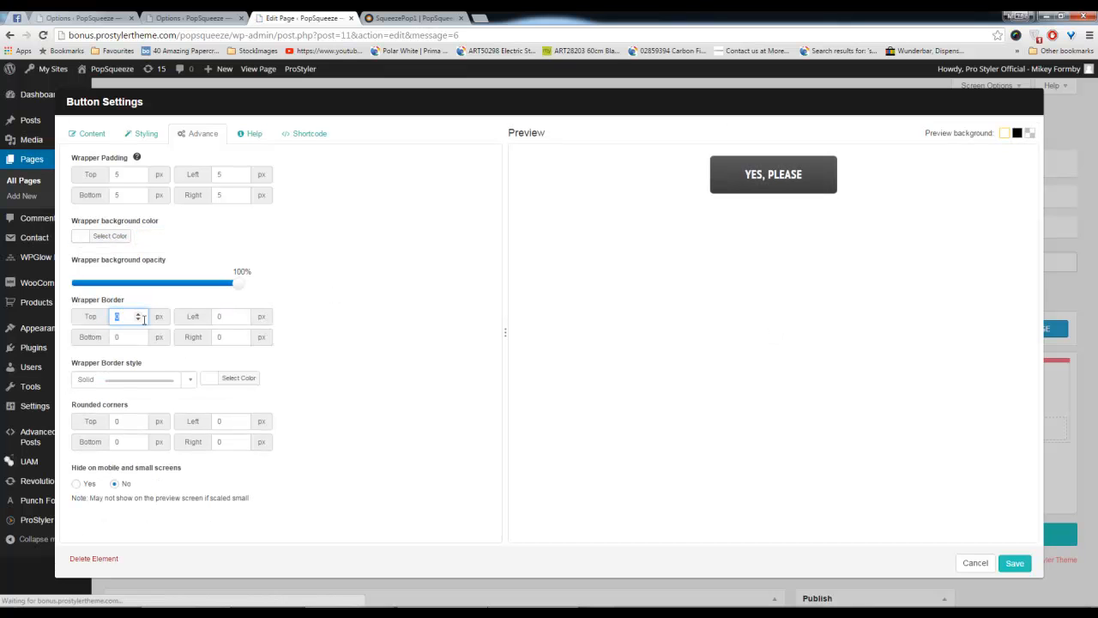
double_click(120, 337)
text(2)
double_click(229, 317)
text(2)
double_click(218, 337)
text(2)
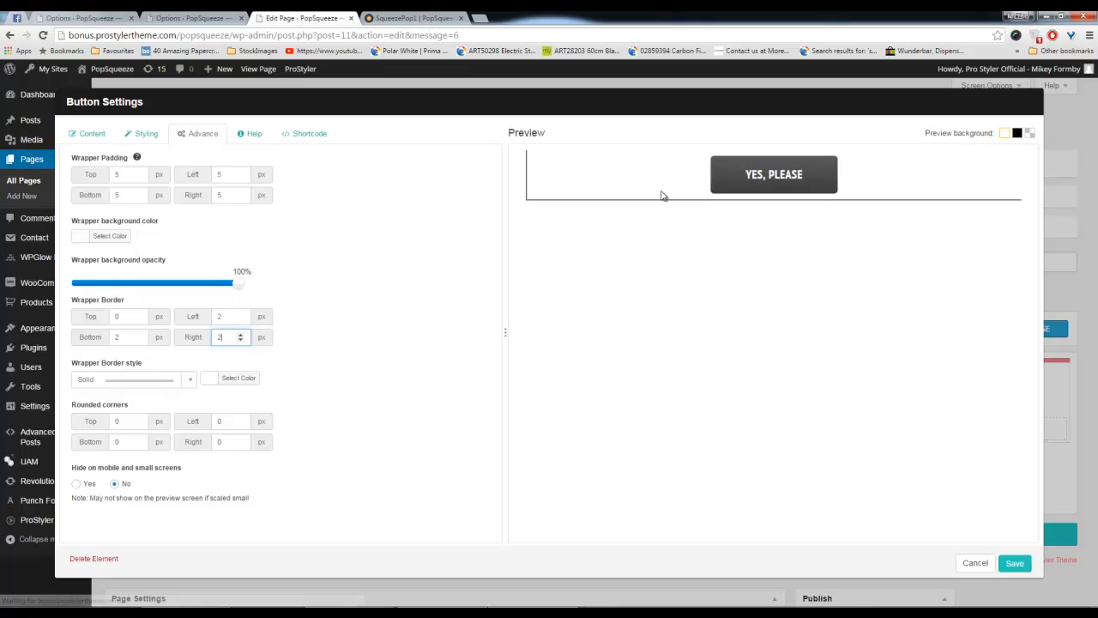
click(851, 357)
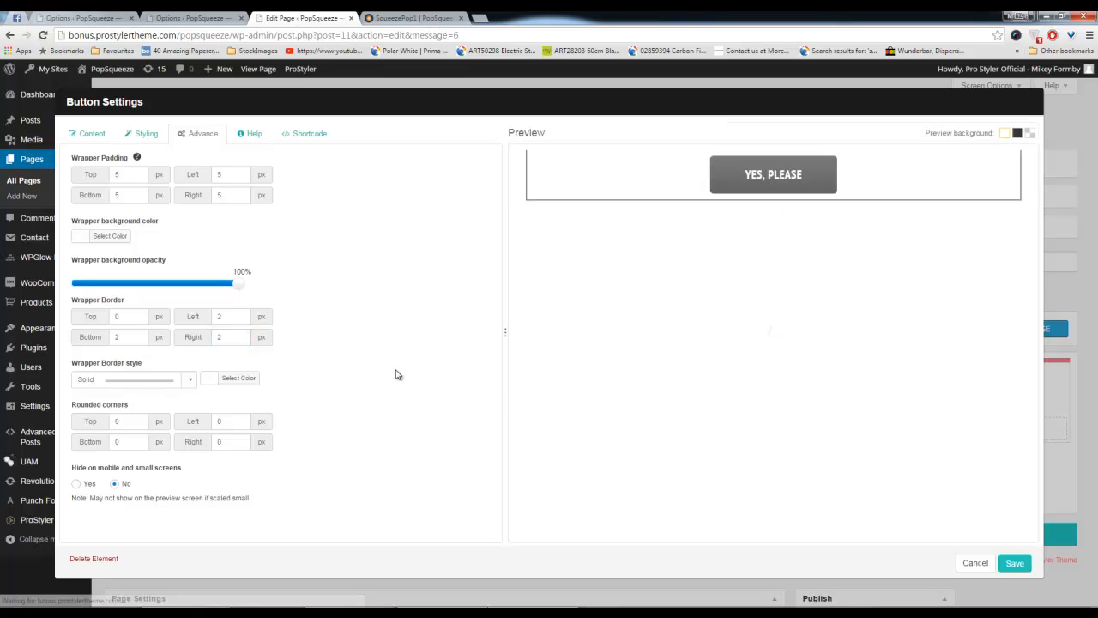
Paste a gray color code as the button's wrapper border color
click(243, 378)
right_click(293, 379)
click(320, 446)
click(420, 360)
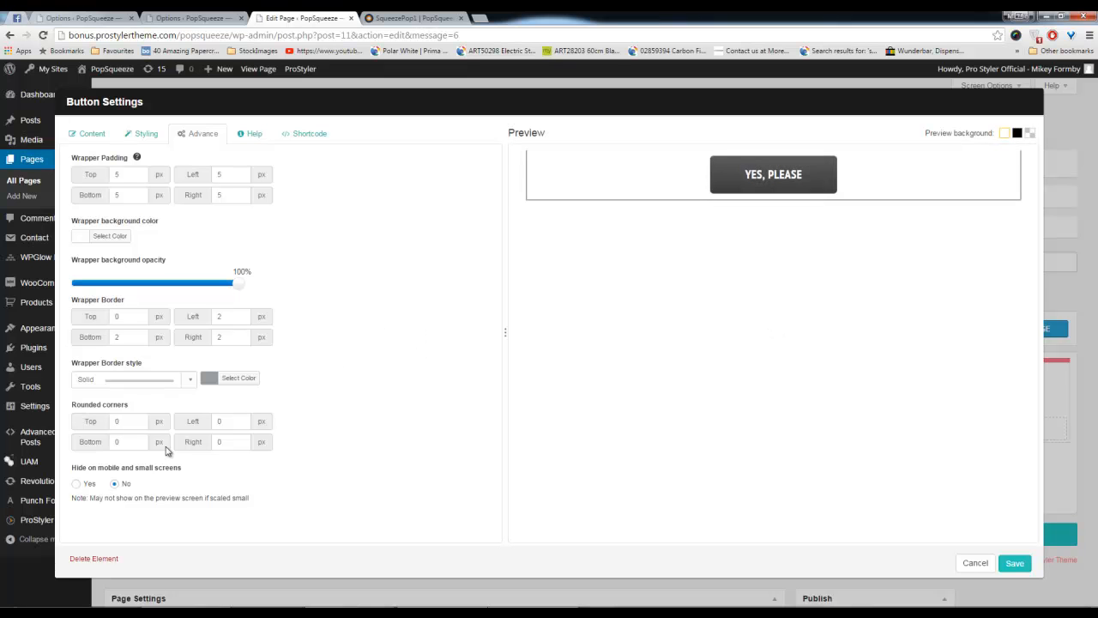
Set the wrapper's bottom and right rounded corners to 10 px
double_click(127, 443)
text(10)
double_click(219, 441)
text(10)
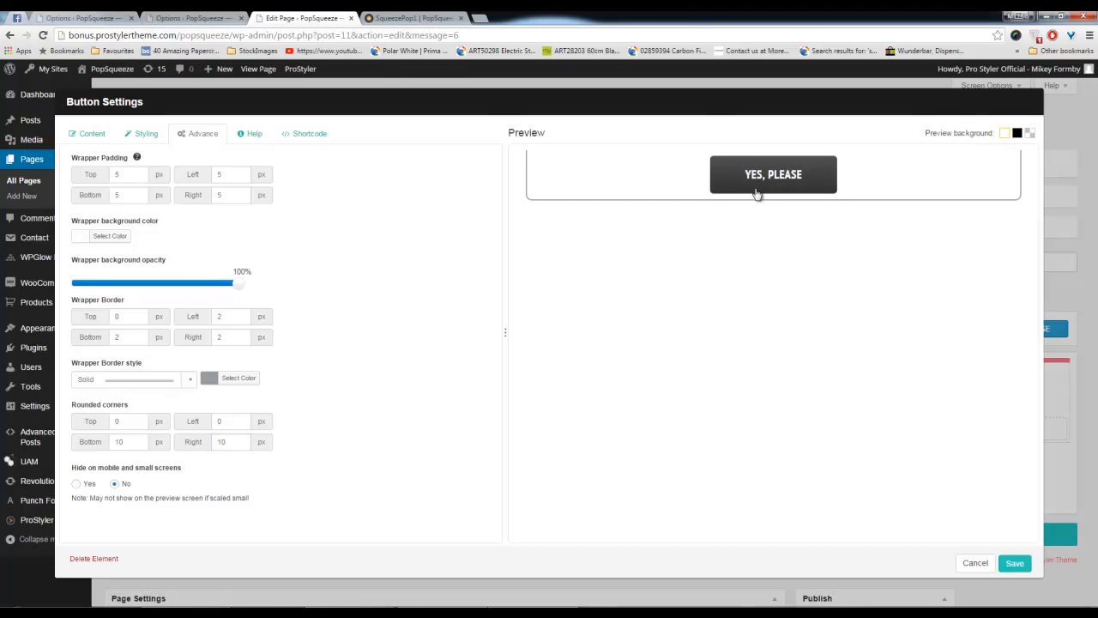
Set the button's bottom wrapper padding to 20 px, and save the button settings and the page
double_click(118, 195)
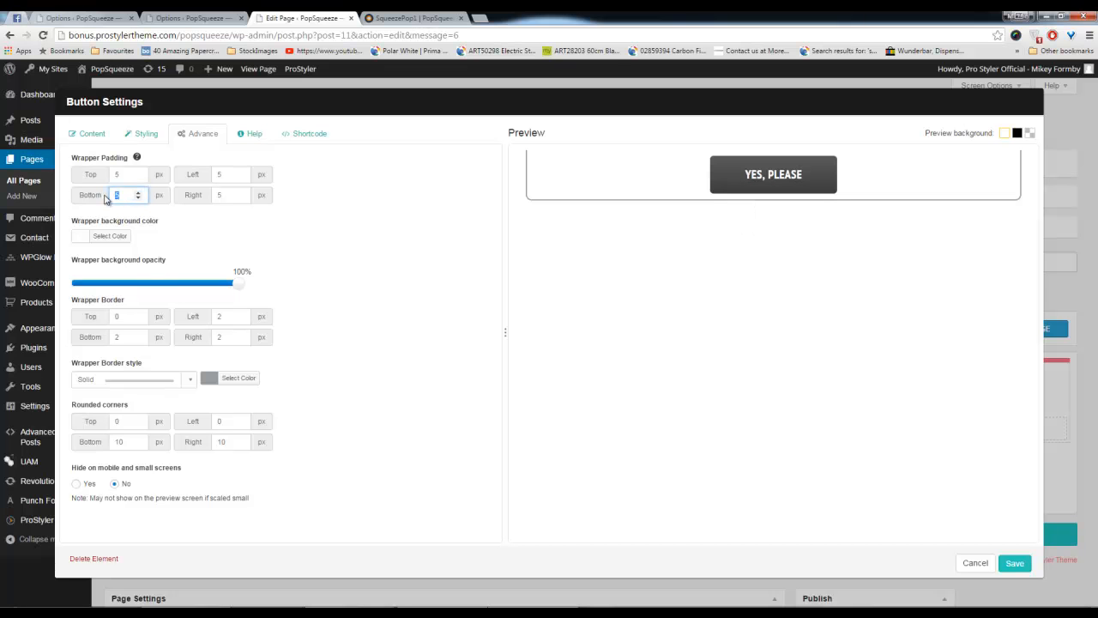
text(10)
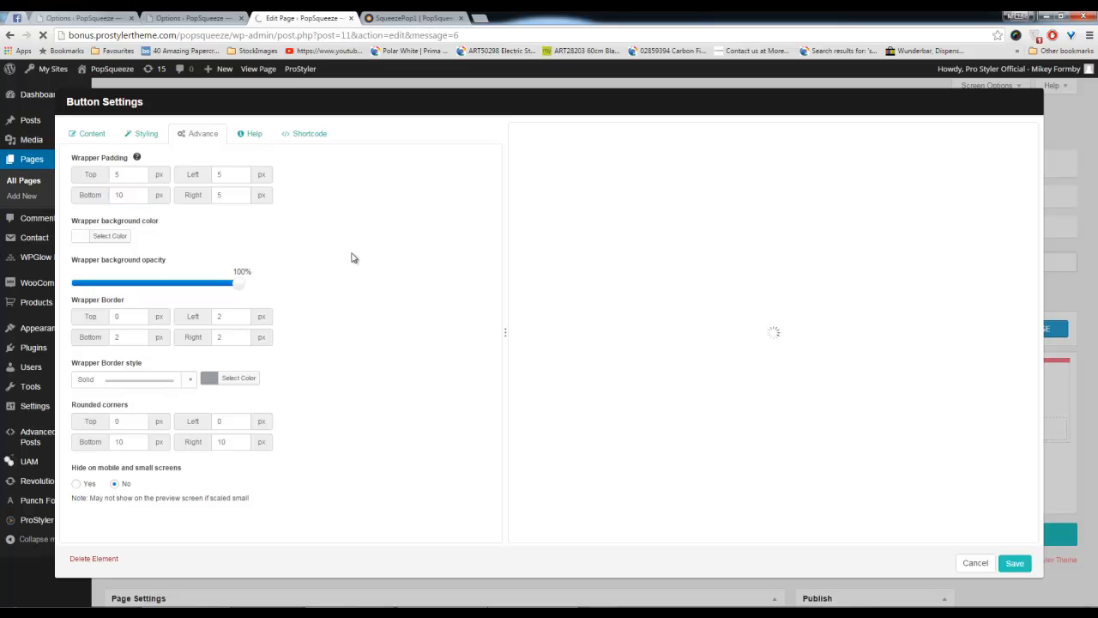
double_click(117, 195)
text(20)
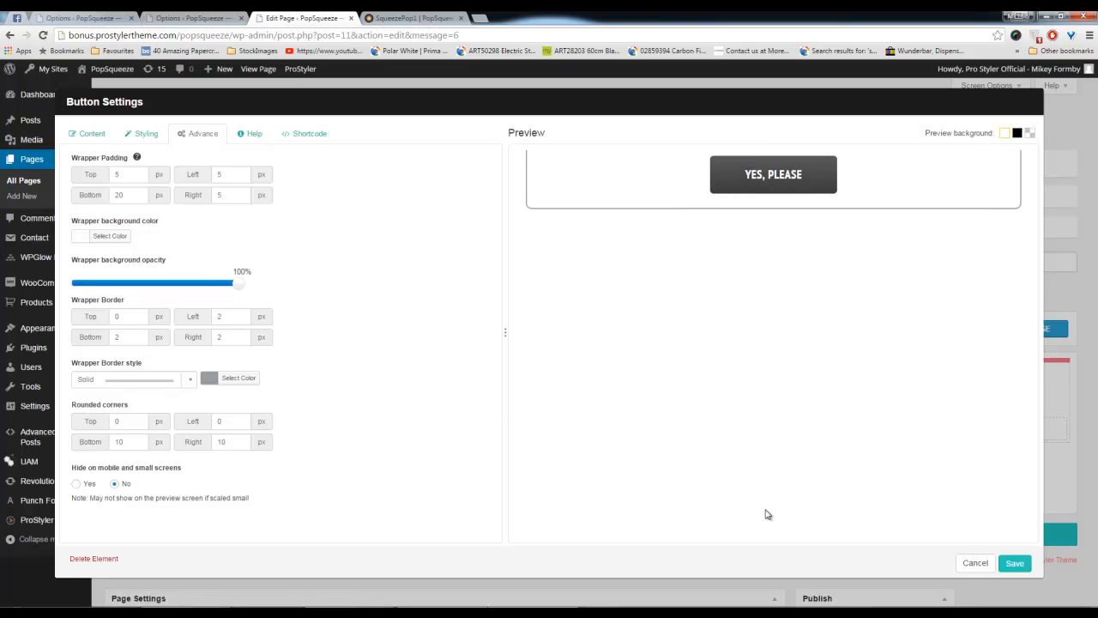
click(1014, 564)
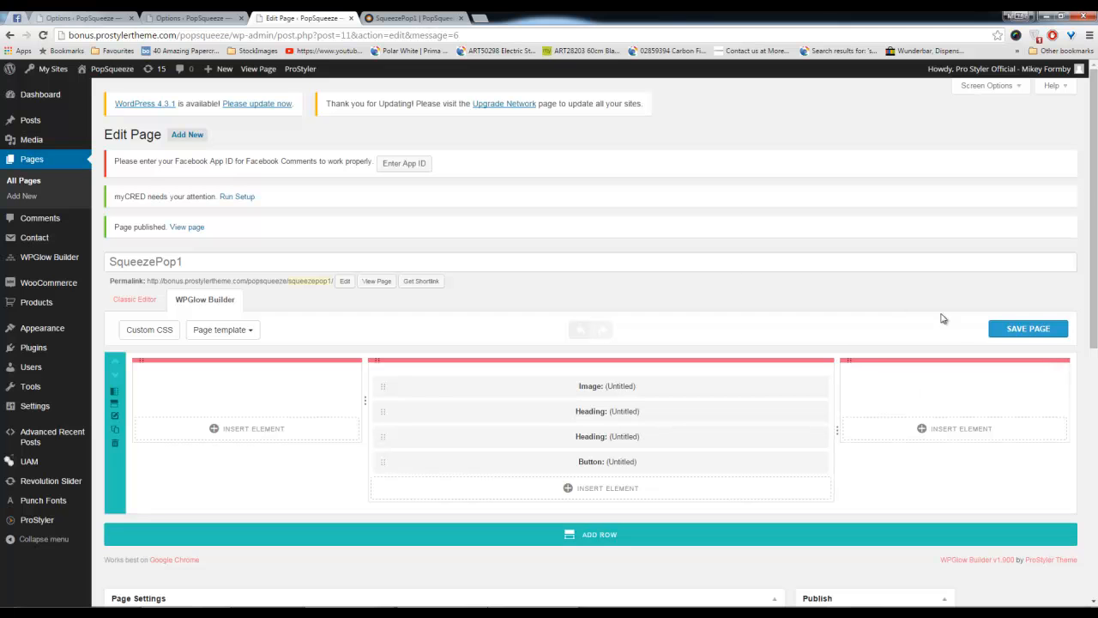
click(1010, 331)
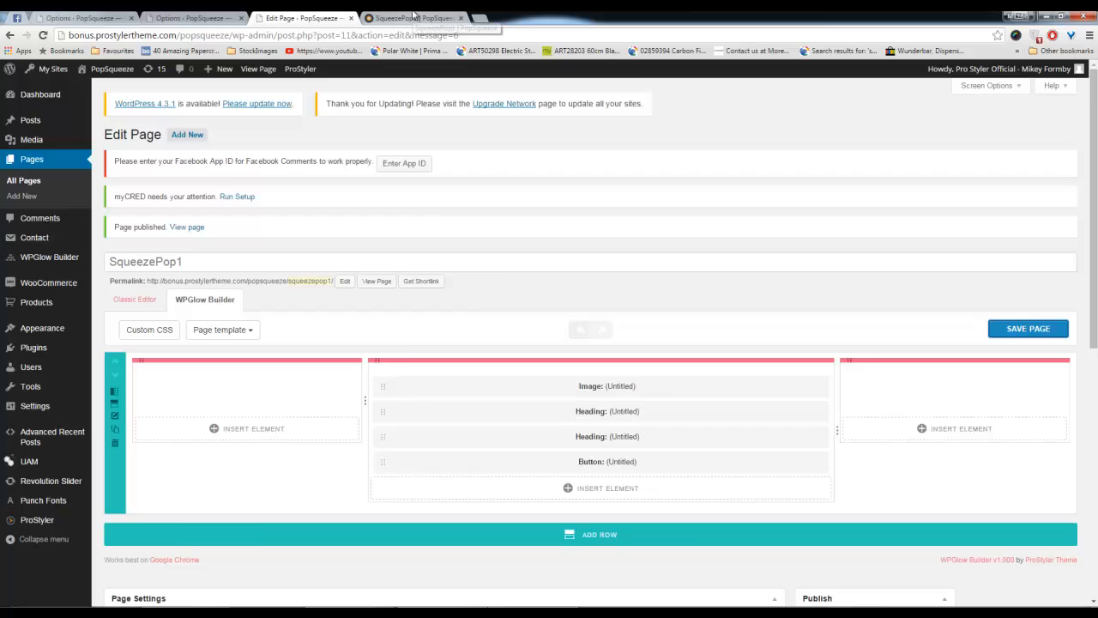
Reload the live SqueezePop1 page and open the lightbox form from the "Yes, Please" button
click(413, 17)
click(38, 35)
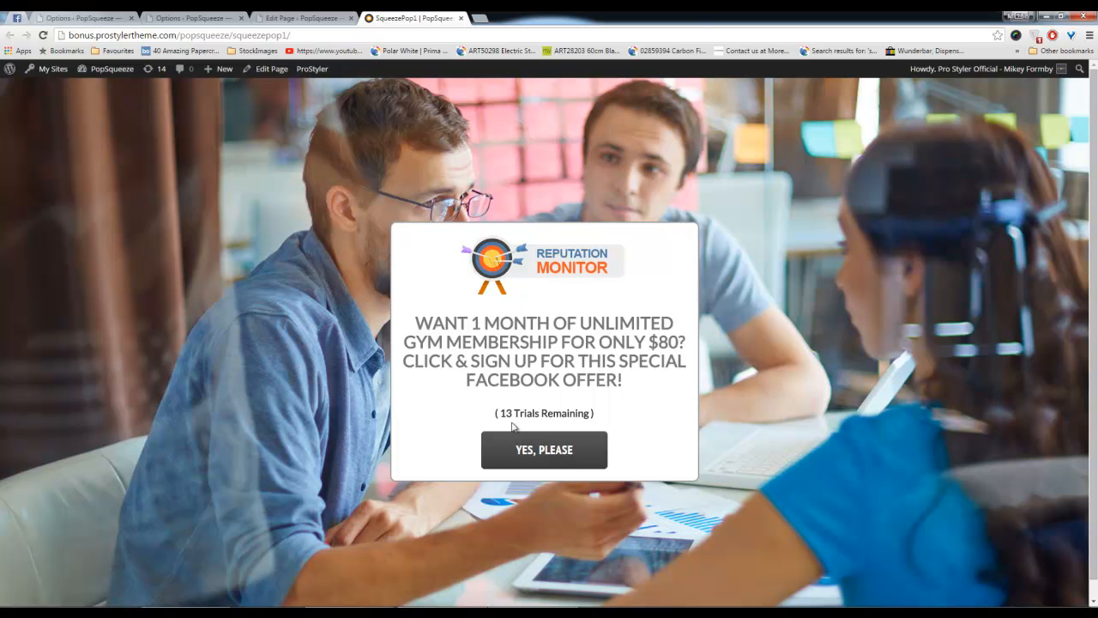
click(543, 452)
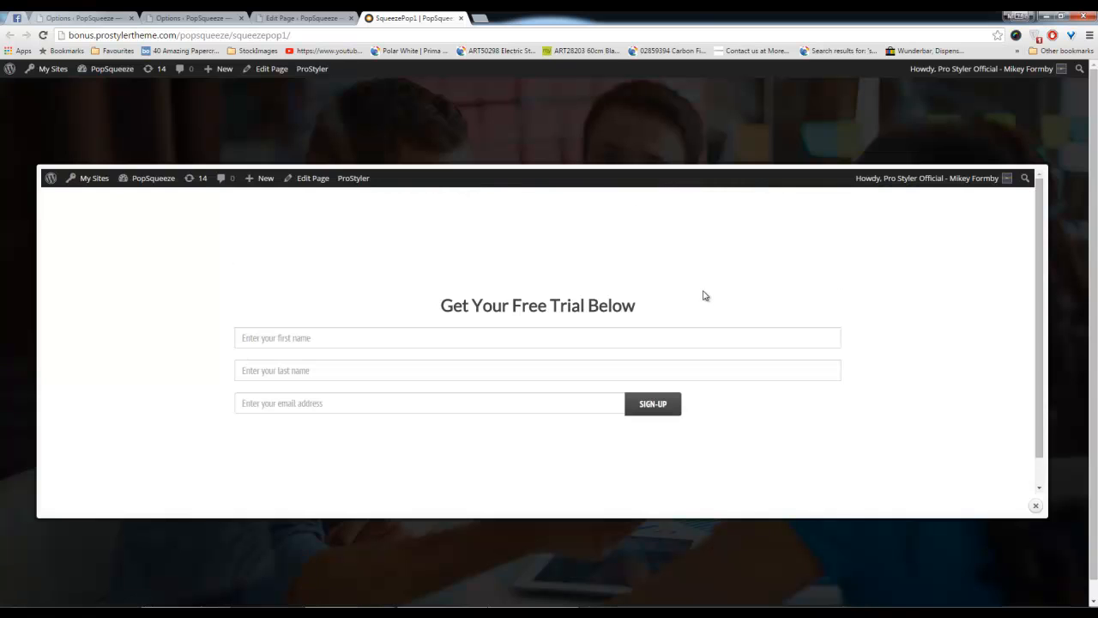
Check the lightbox form's name and email fields and its heading, and close the lightbox
click(402, 336)
click(400, 370)
click(402, 403)
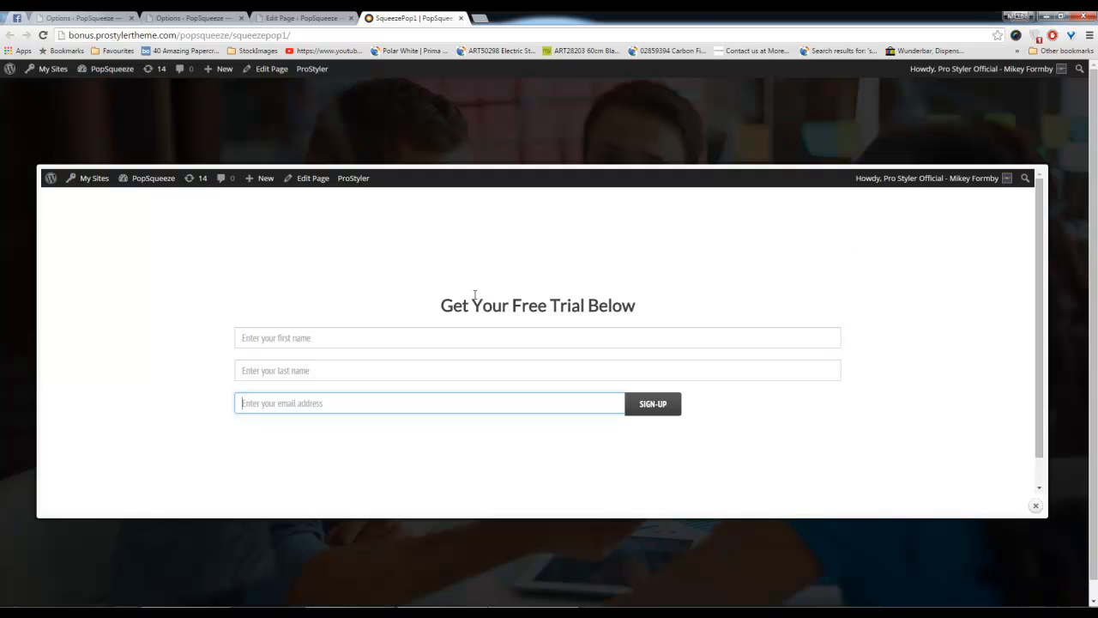
drag(318, 228, 715, 248)
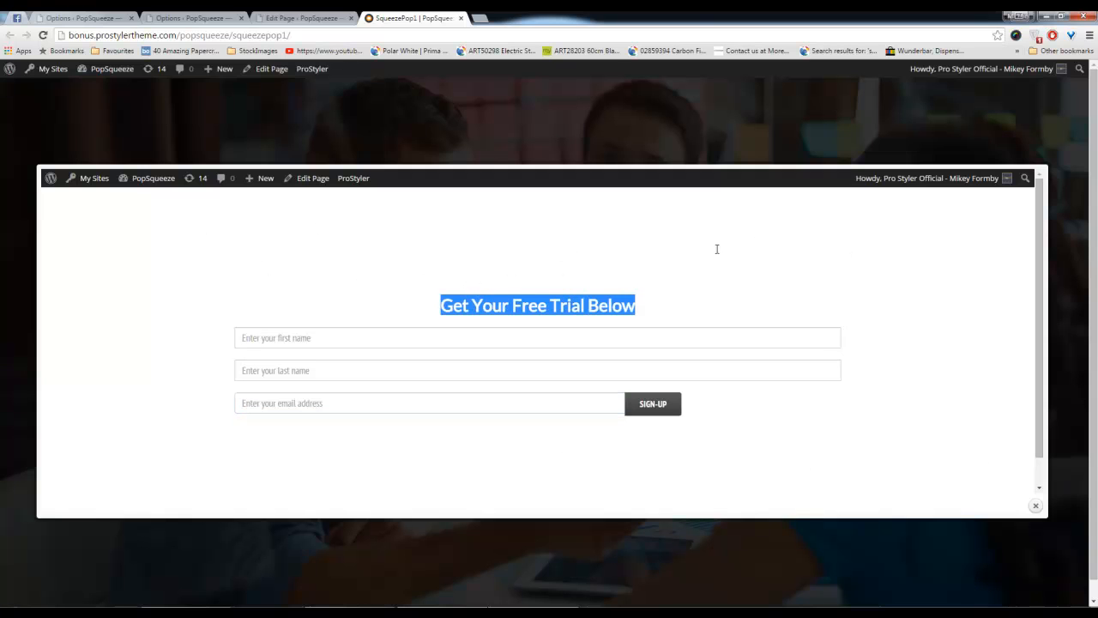
click(577, 249)
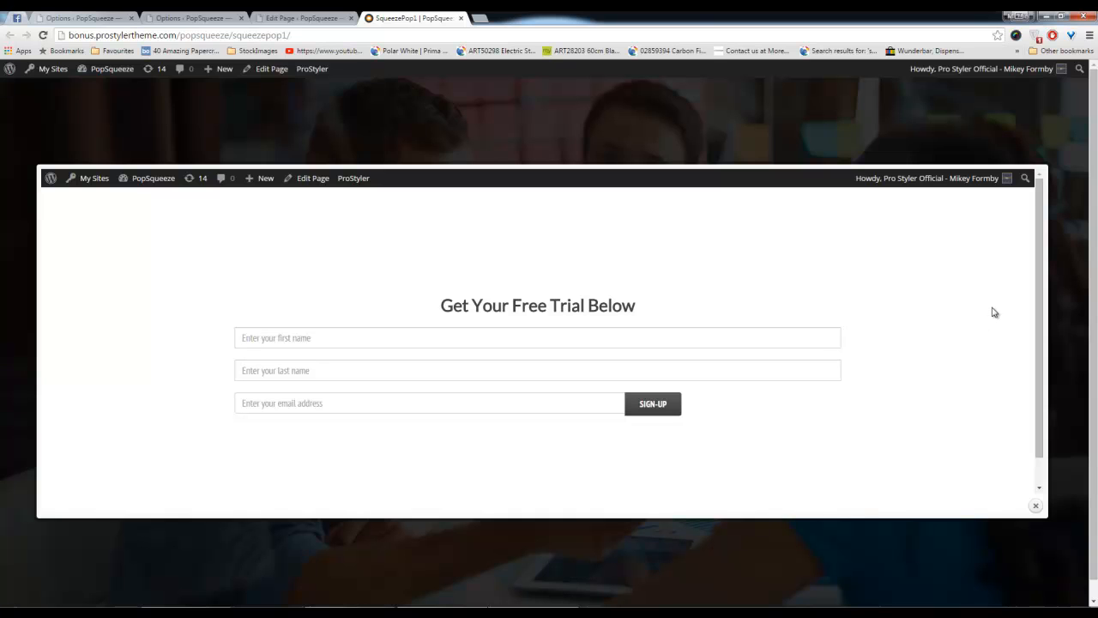
click(1062, 320)
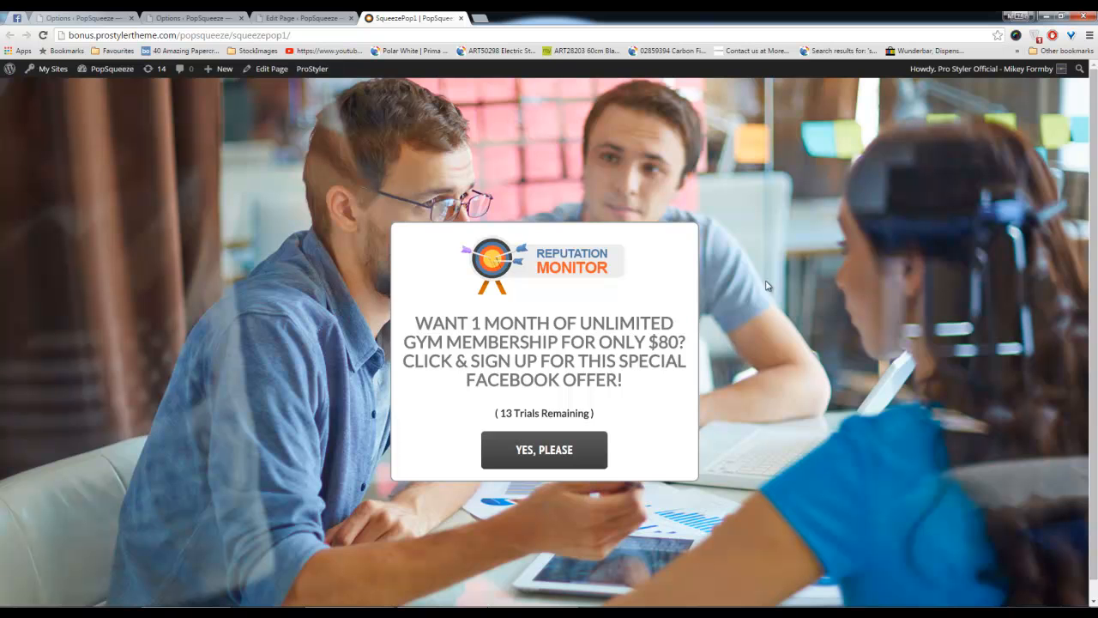
Look over the Bonus Layouts section of the ProStyler theme options, including its layout unlock field
click(222, 19)
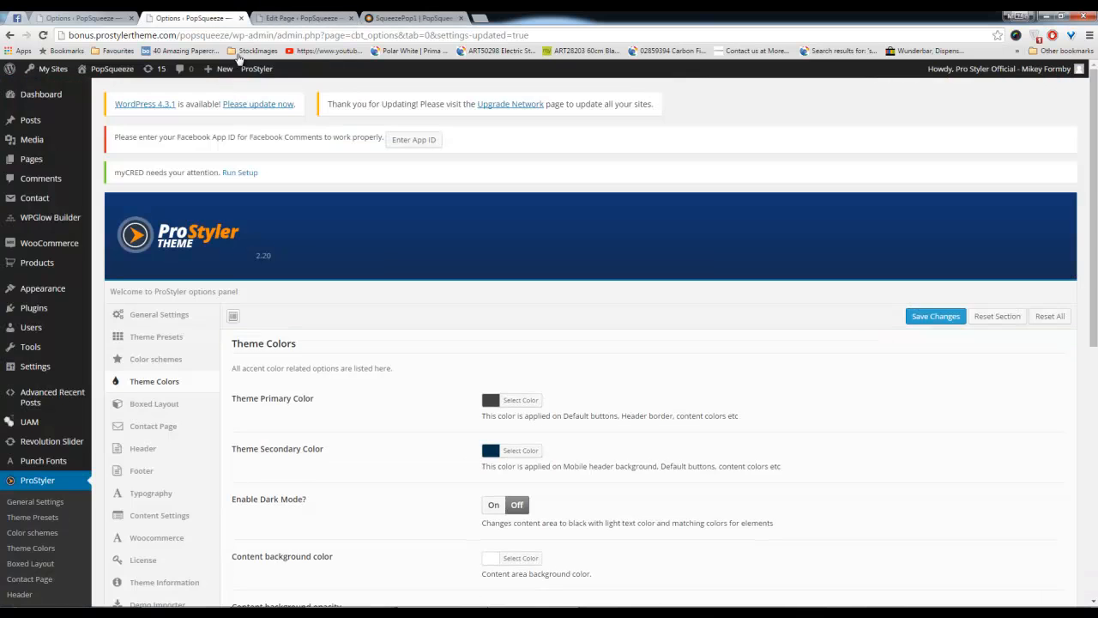
scroll(257, 415, down, 2)
scroll(257, 415, down, 2)
click(161, 409)
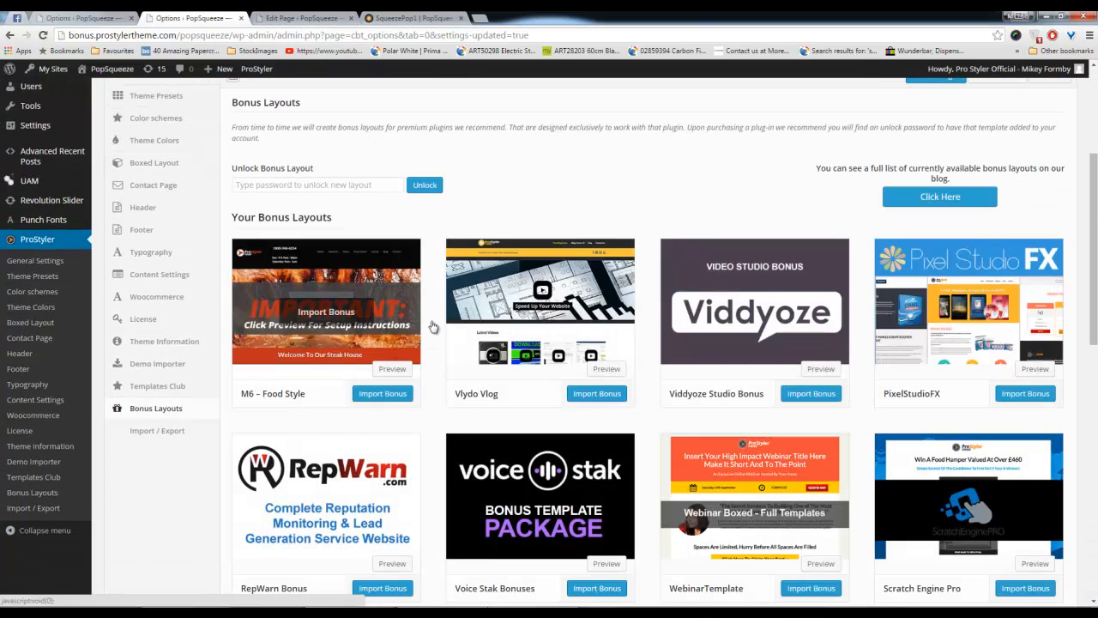
click(317, 186)
scroll(482, 226, up, 2)
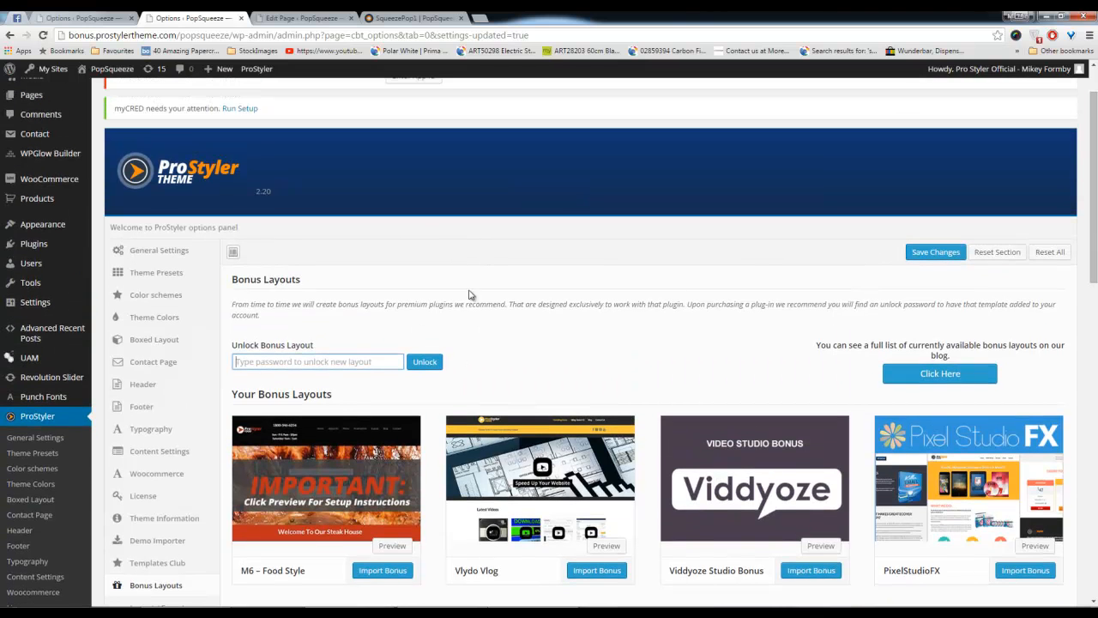
scroll(453, 223, up, 2)
Load bonus.prostylertheme.com/video-traffic-x/ in place of the live SqueezePop1 page
click(414, 16)
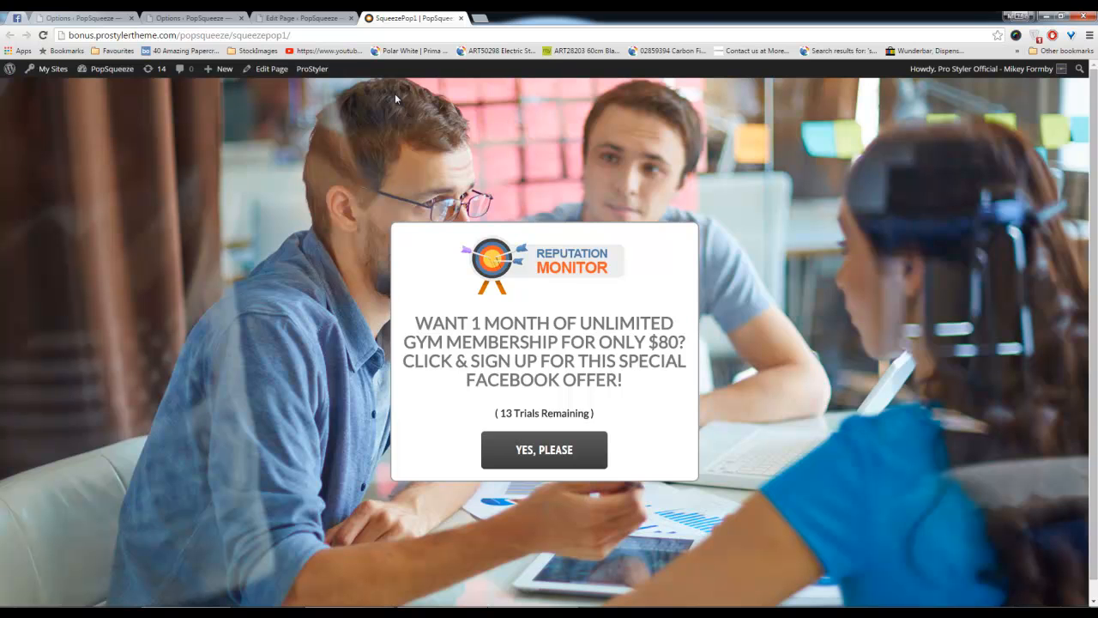
click(434, 31)
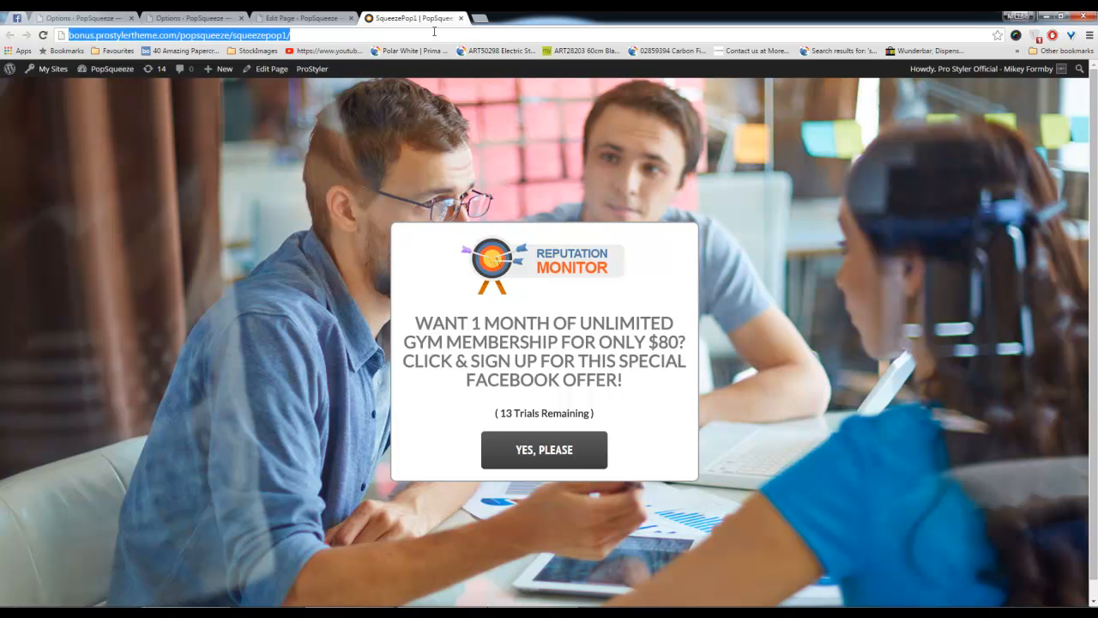
text(bonus.prostylertheme.com)
key(Right)
text(/vid)
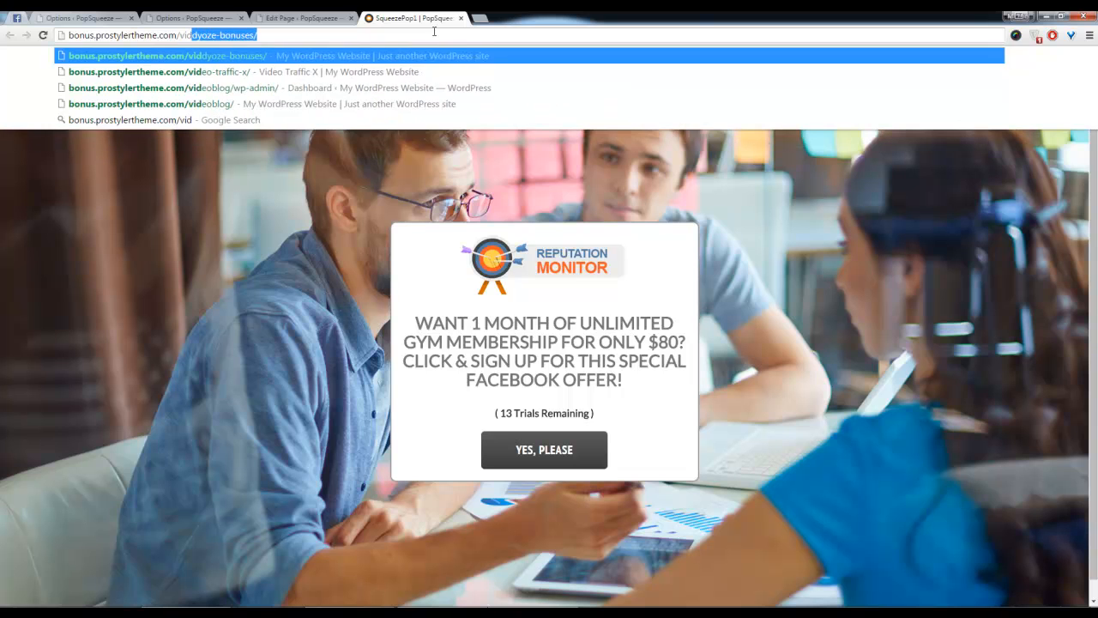
key(Down)
key(Return)
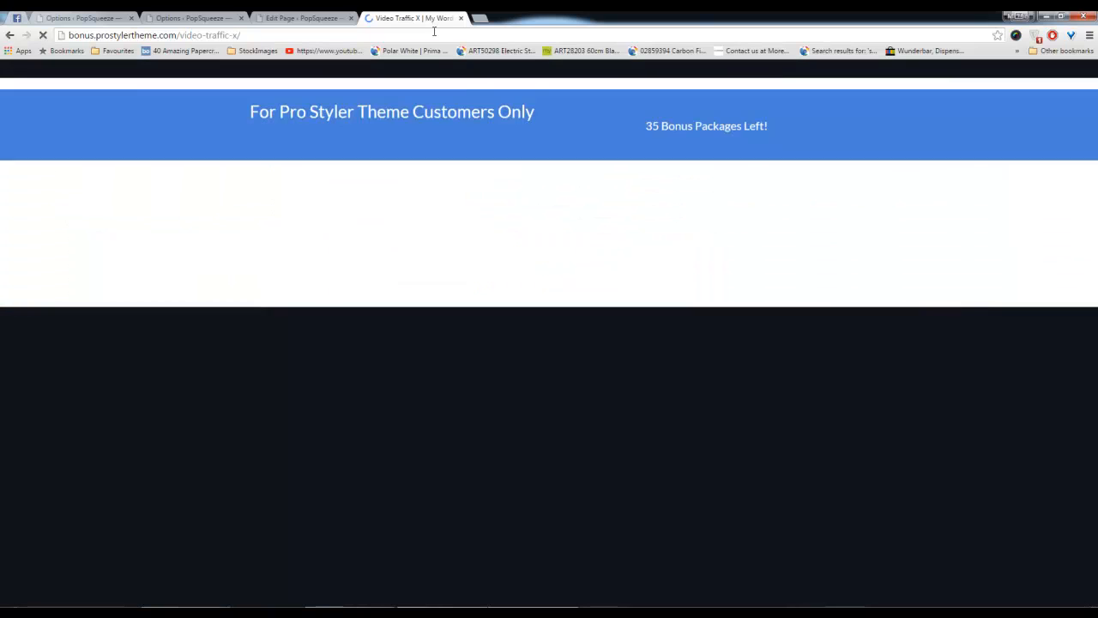
Examine the Video Traffic X page from its intro video through the Bonus 1 theme points offer
scroll(259, 331, down, 5)
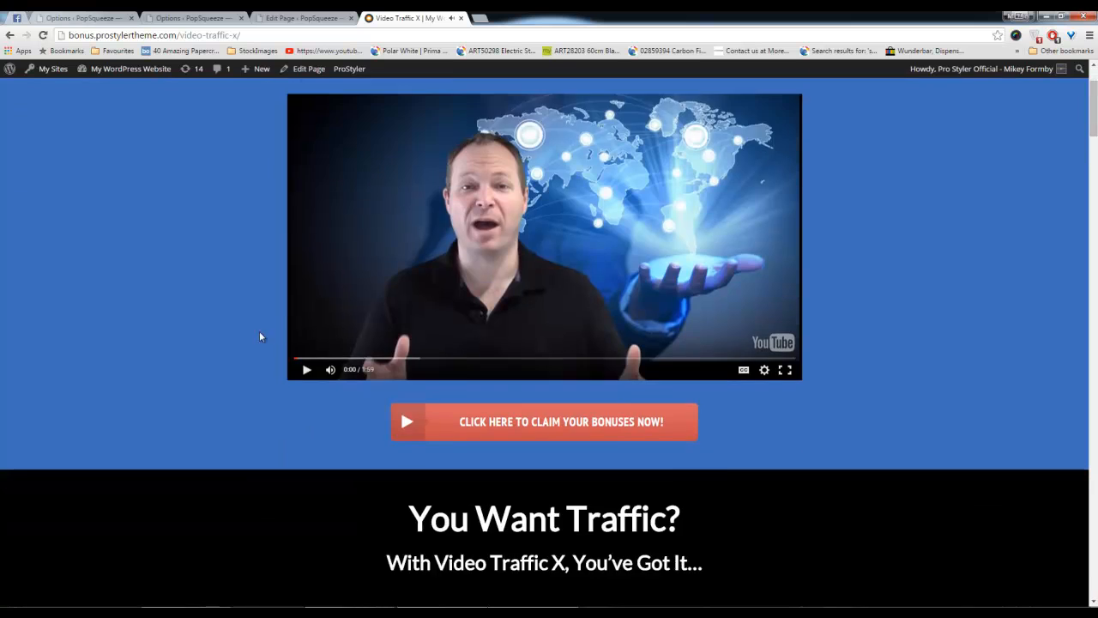
scroll(259, 331, up, 5)
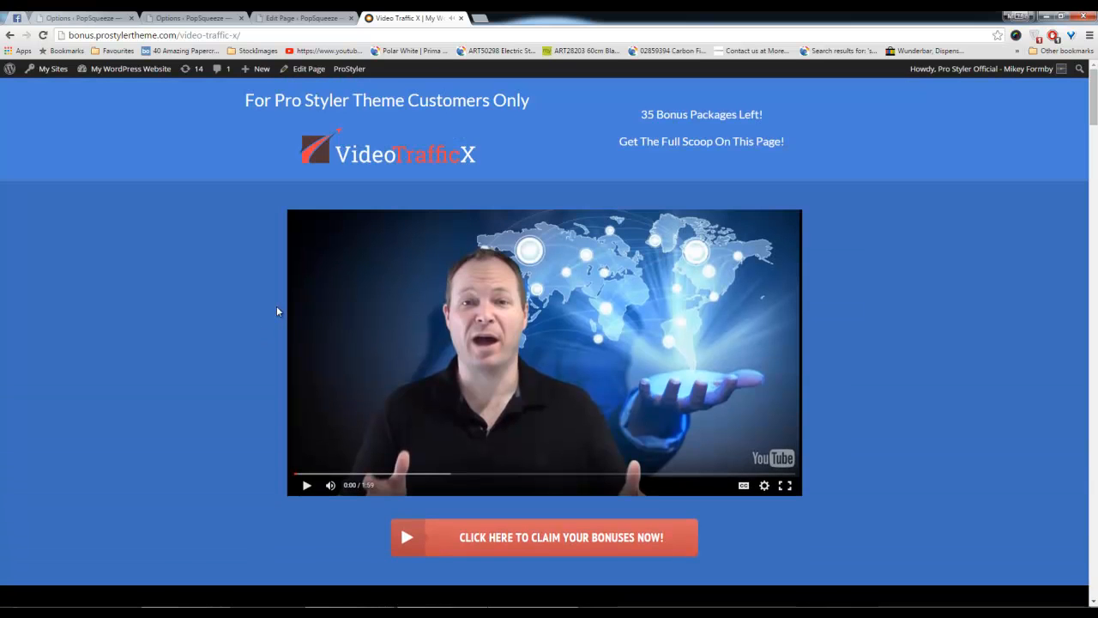
scroll(180, 314, down, 13)
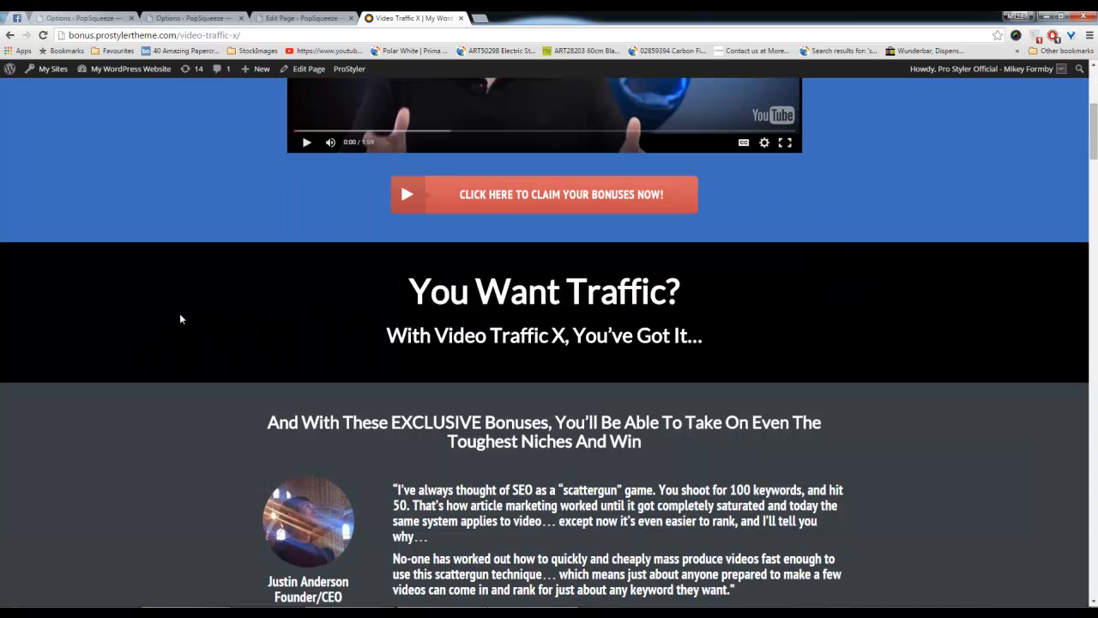
scroll(179, 317, down, 5)
scroll(749, 317, up, 2)
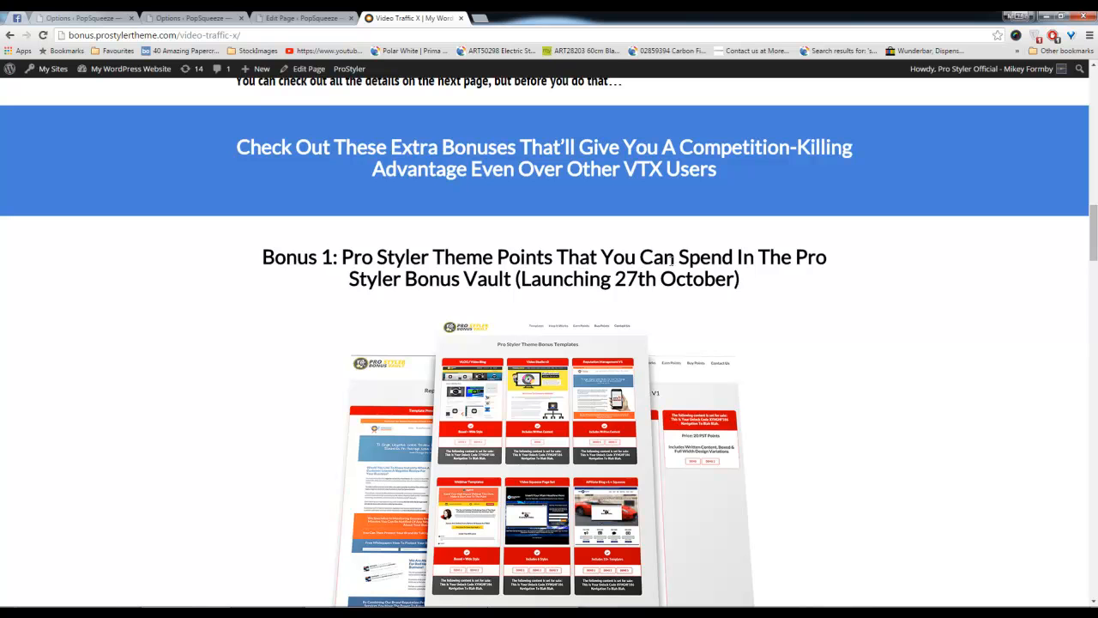
scroll(510, 365, down, 2)
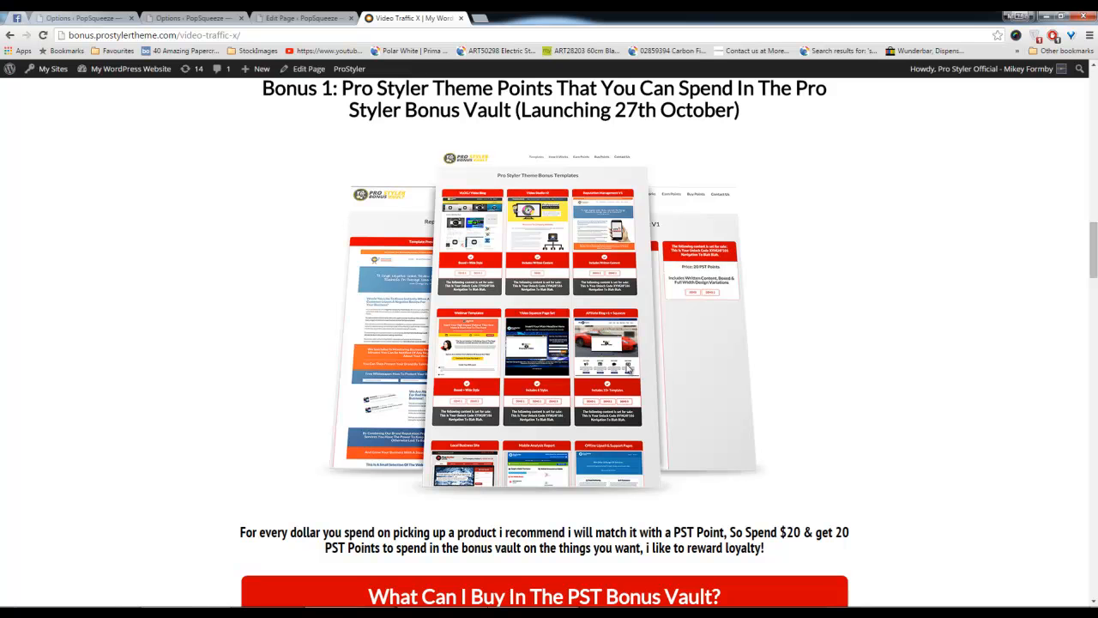
scroll(629, 369, down, 5)
scroll(549, 360, up, 20)
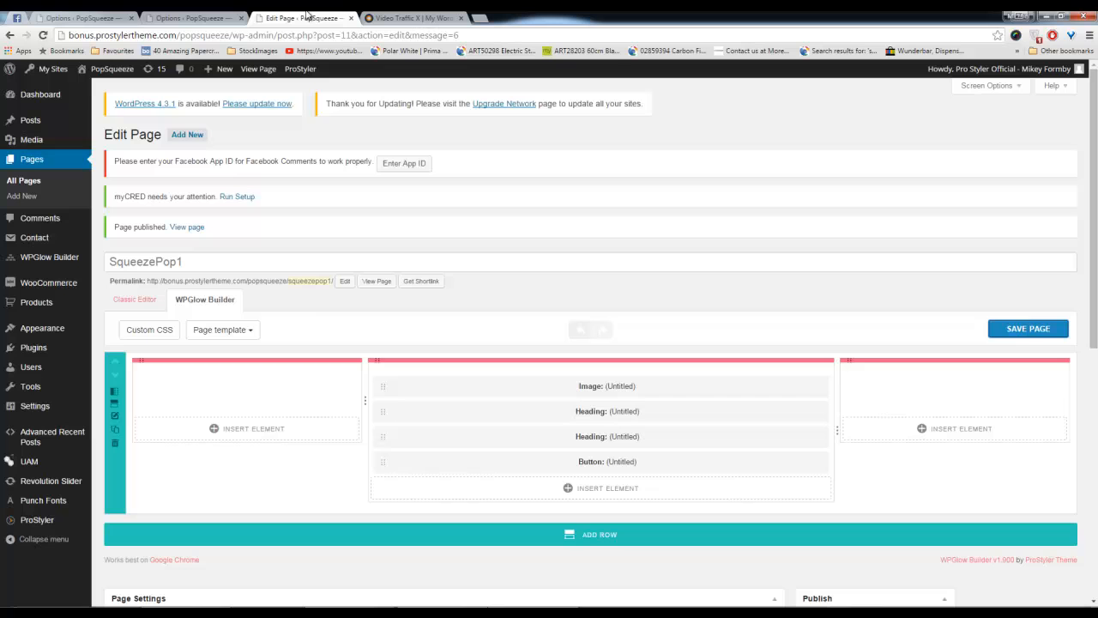
Return to the Facebook post with the reference yoga opt-in box
click(306, 16)
click(18, 17)
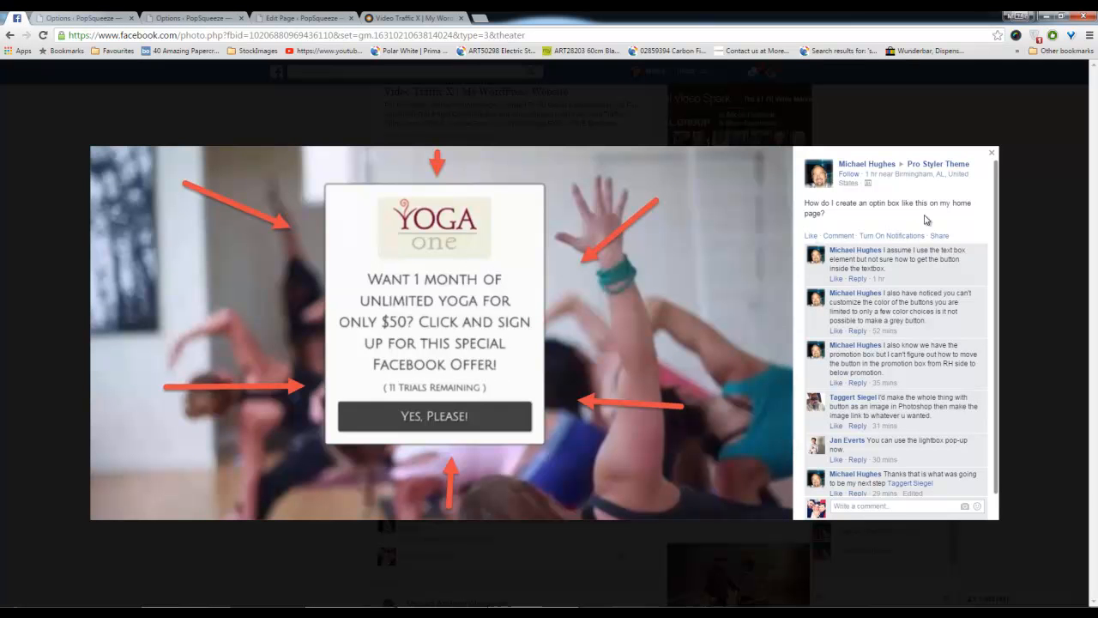